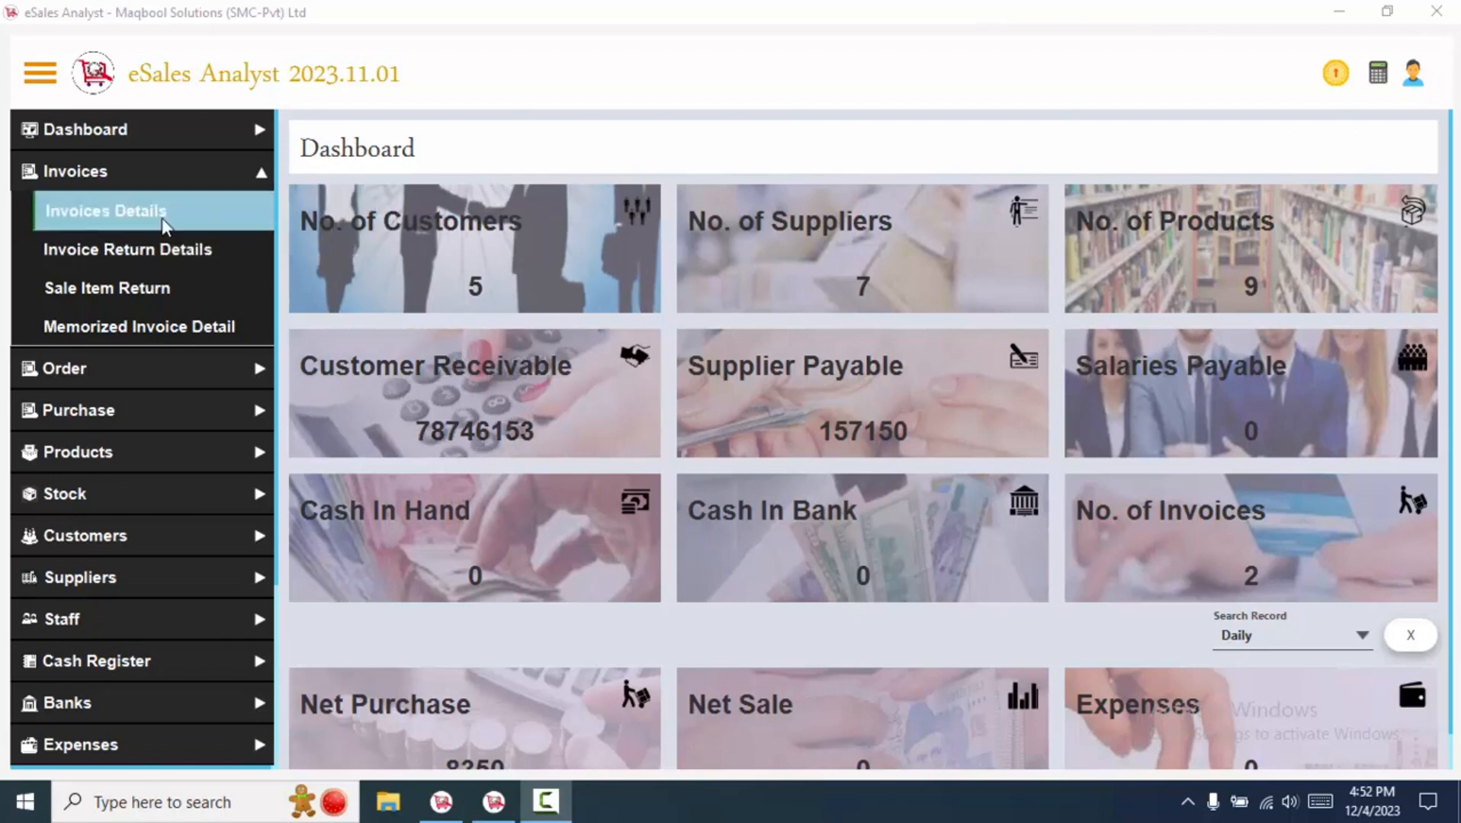
# Open the invoice details list and start a new invoice
pyautogui.click(86, 173)
pyautogui.click(82, 174)
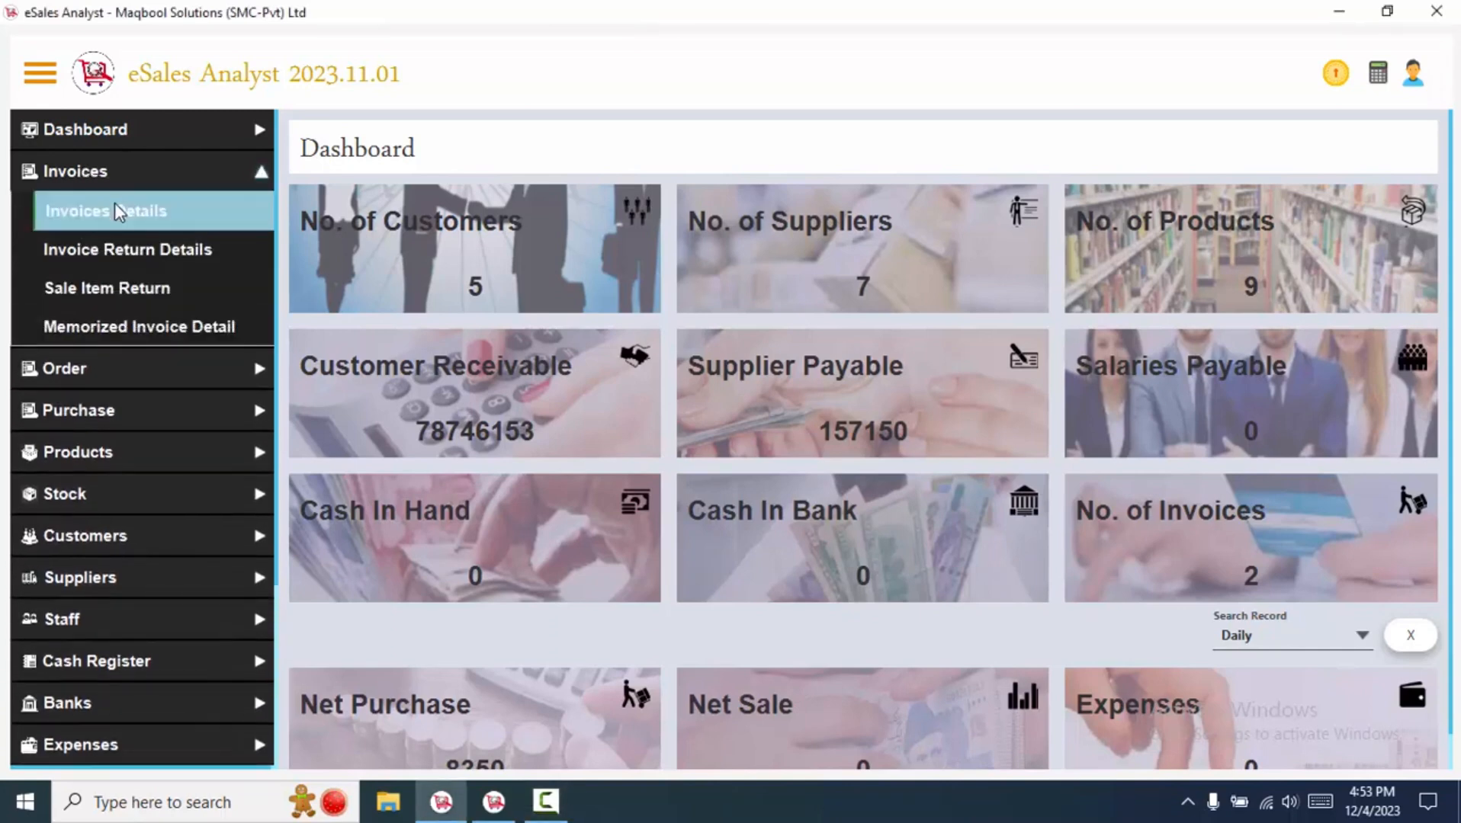
pyautogui.click(120, 211)
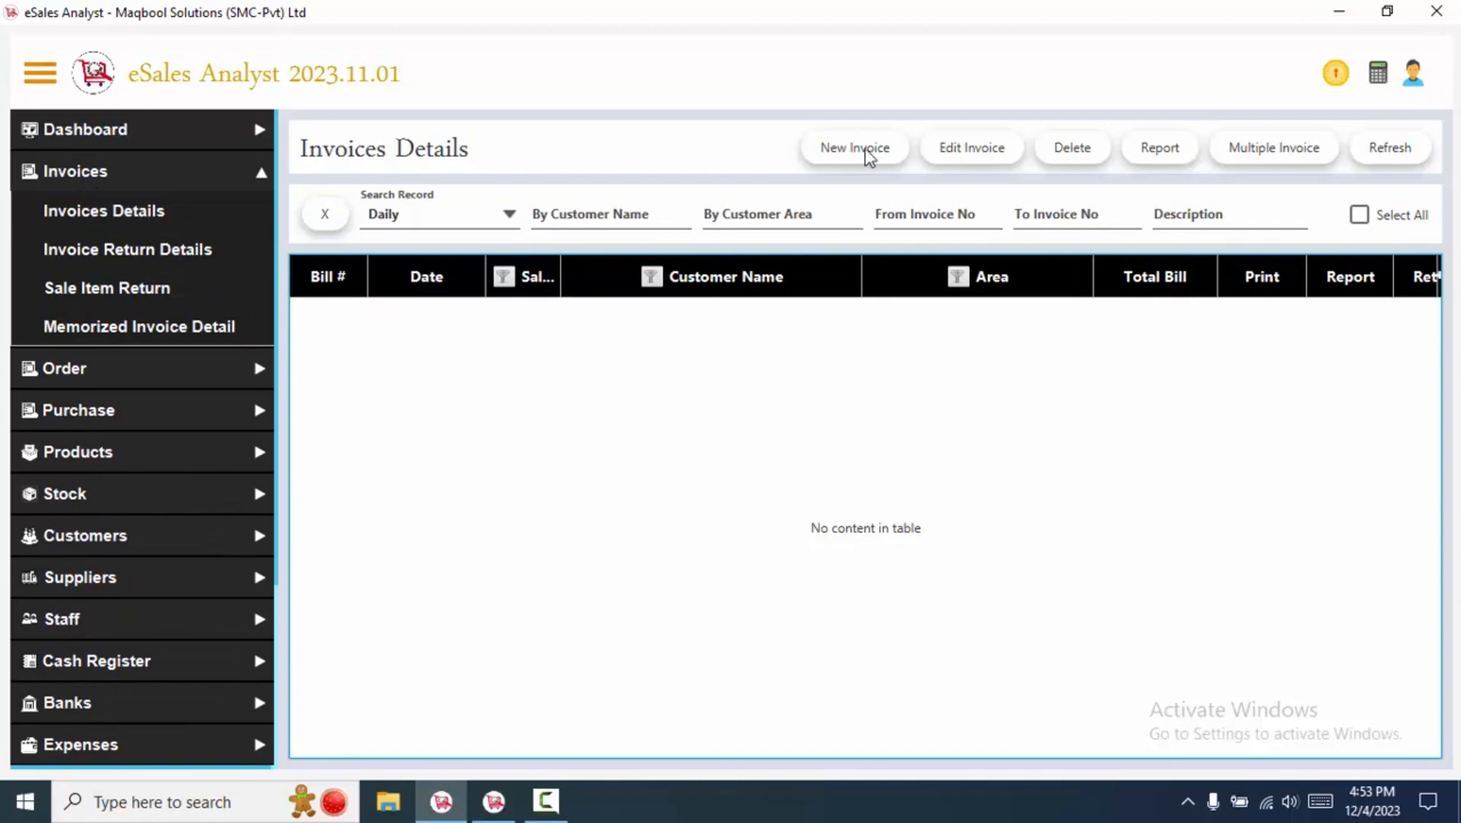
pyautogui.click(842, 152)
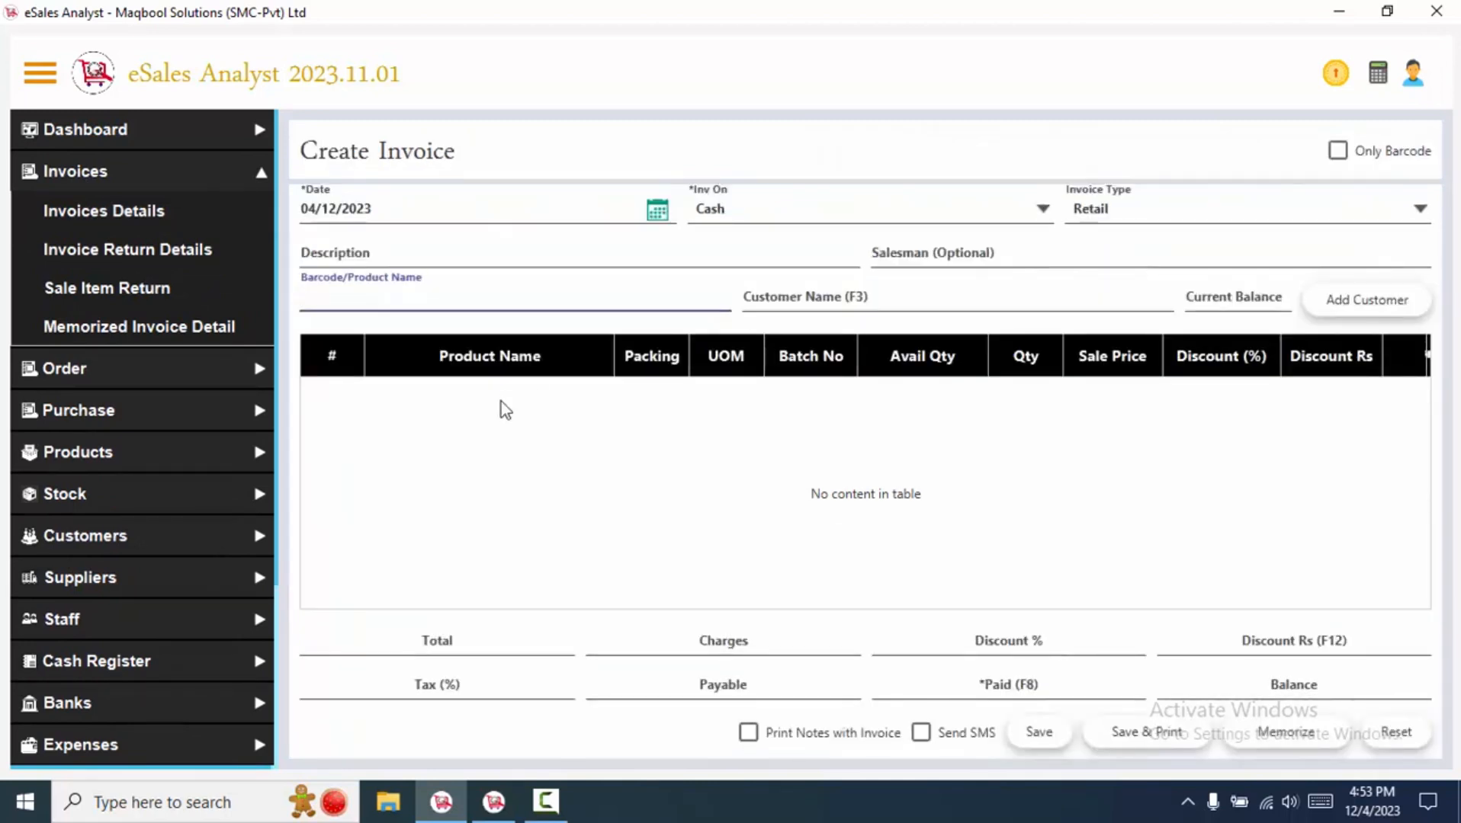
# Open the Sale Item Return page and start a new invoice from there
pyautogui.click(211, 296)
pyautogui.click(612, 449)
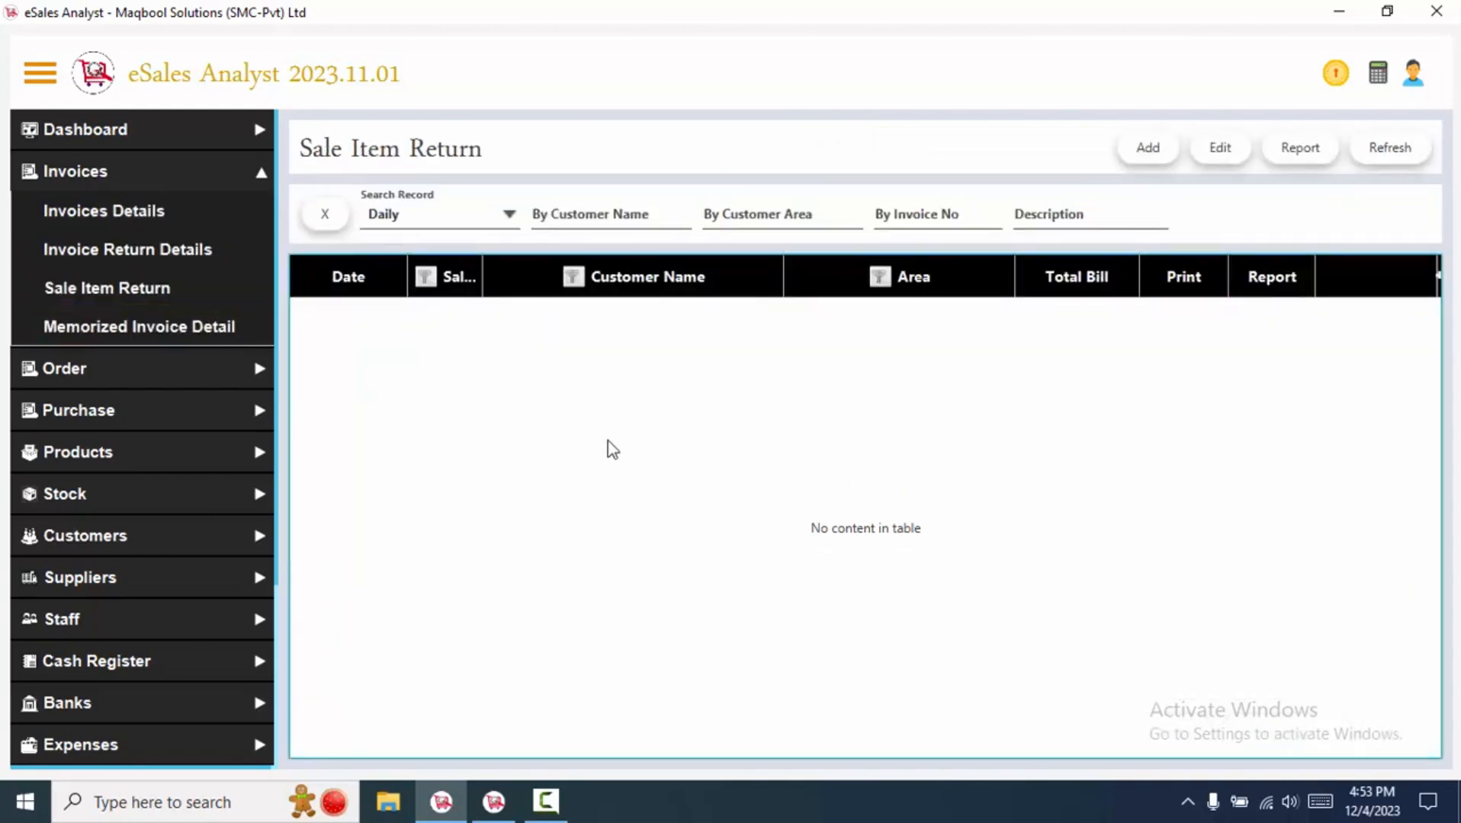
pyautogui.hotkey('alt', 'n')
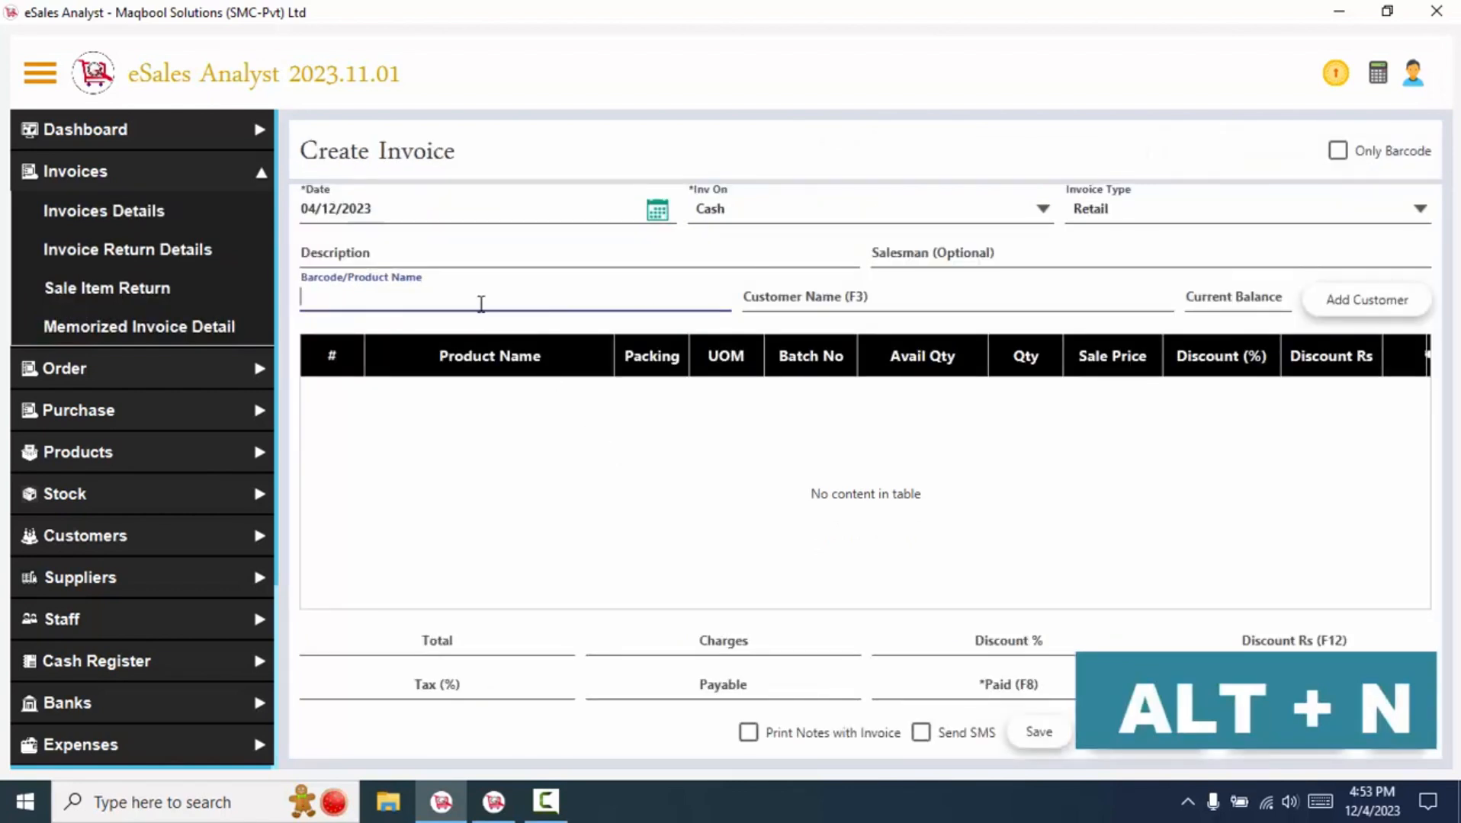
# Hide the navigation sidebar completely so the invoice form fills the window
pyautogui.click(48, 73)
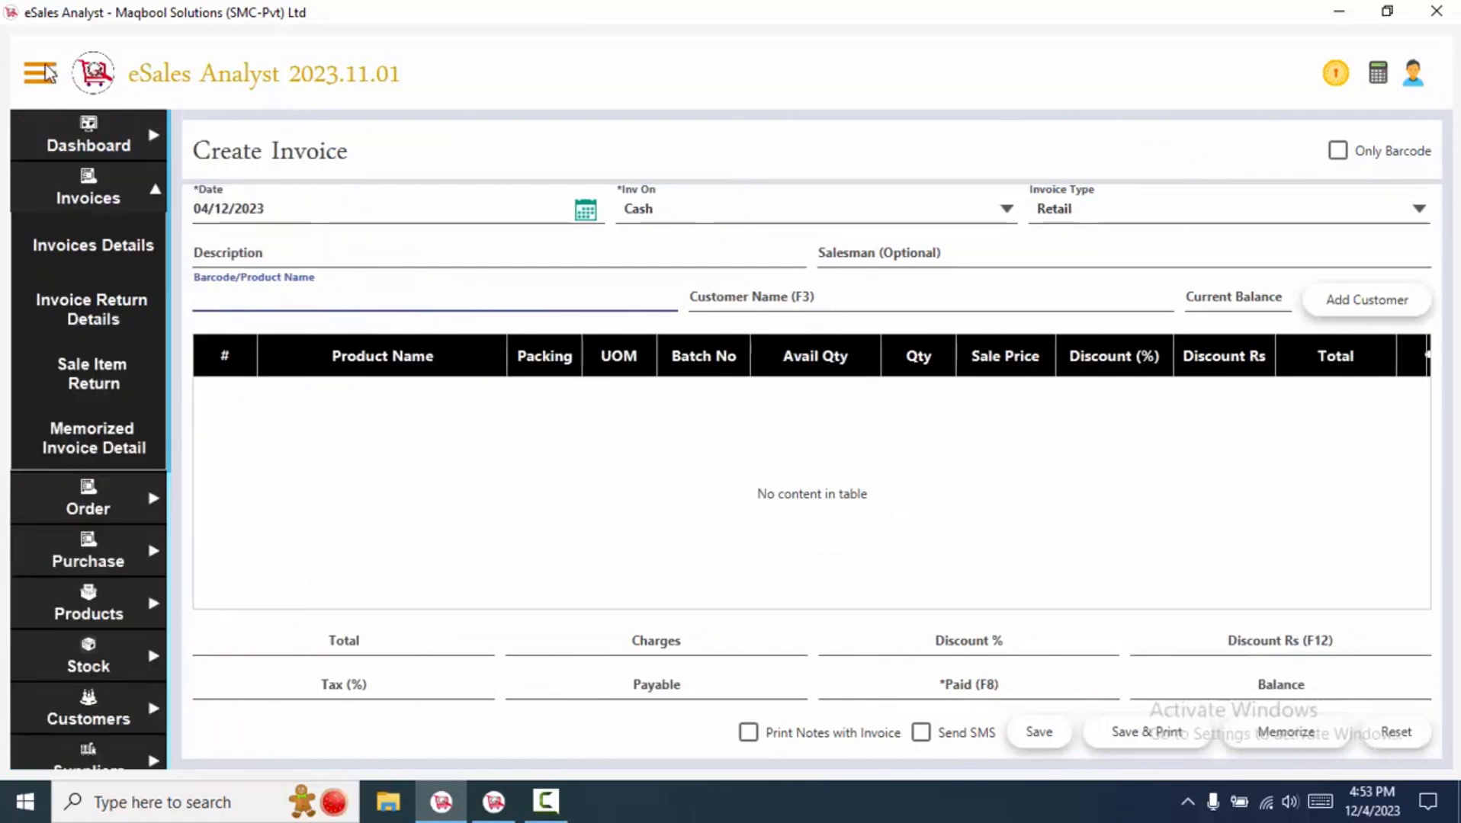
pyautogui.click(48, 73)
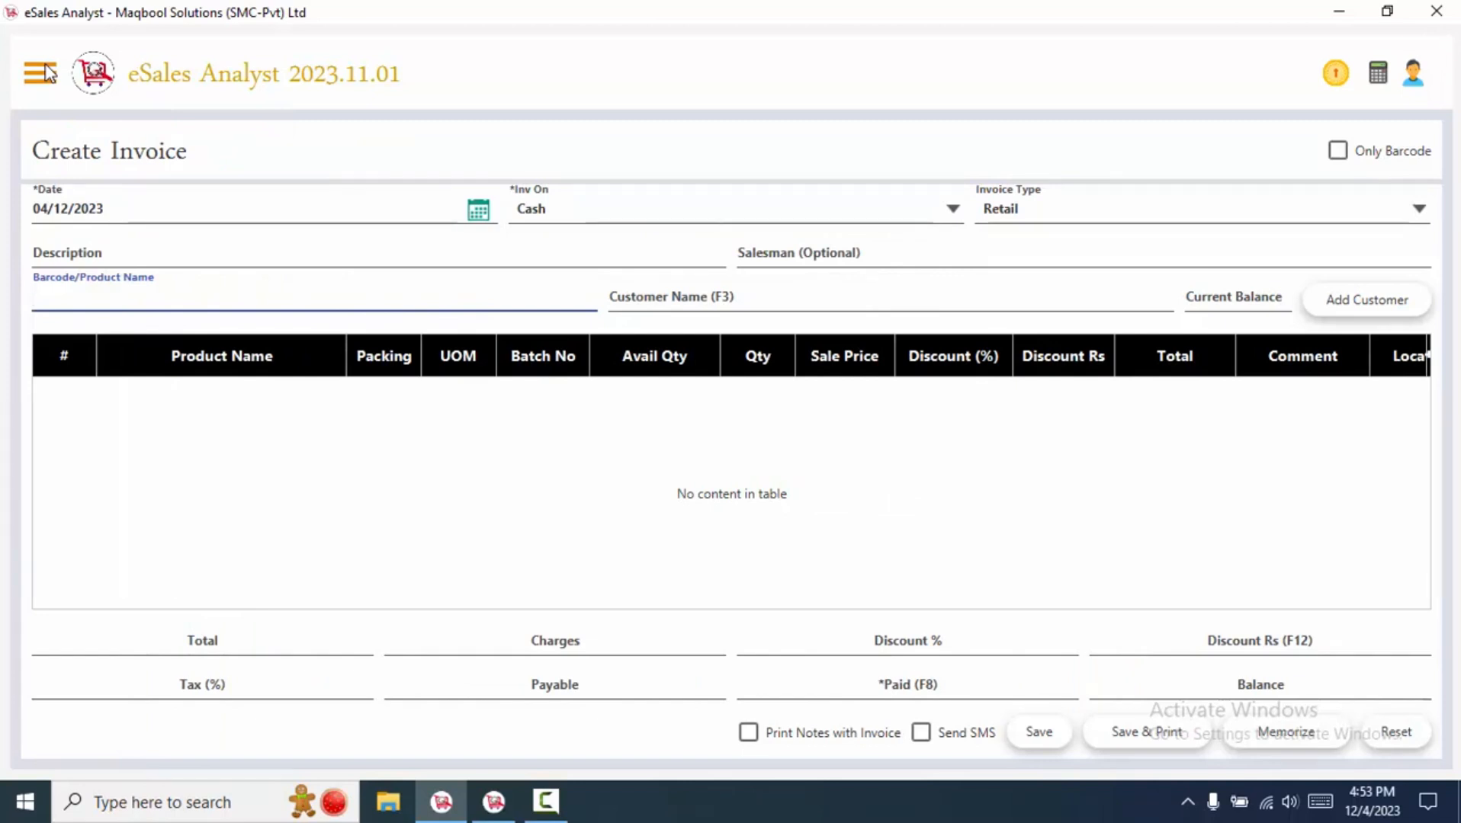
pyautogui.click(47, 73)
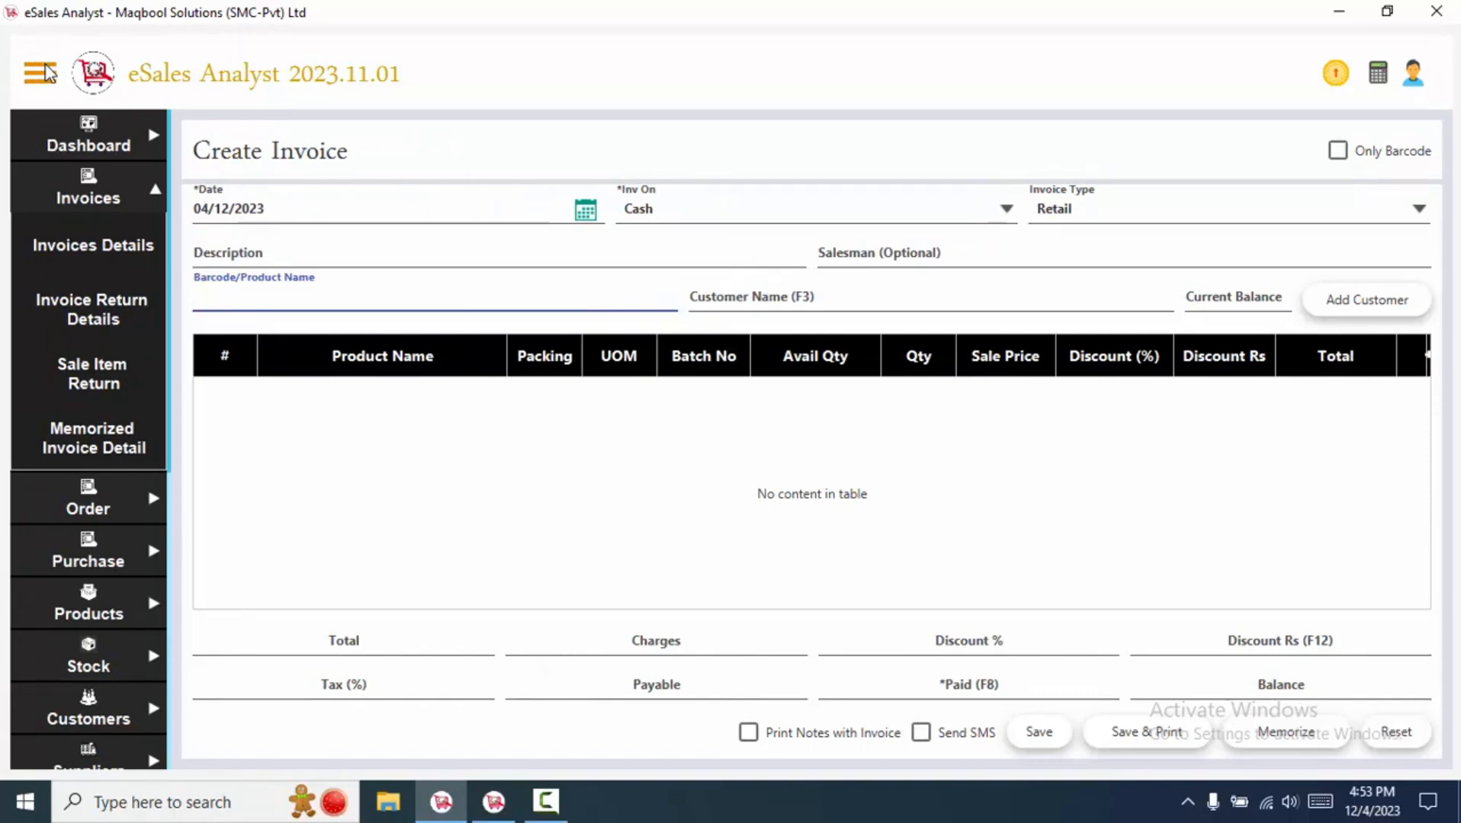
pyautogui.click(47, 74)
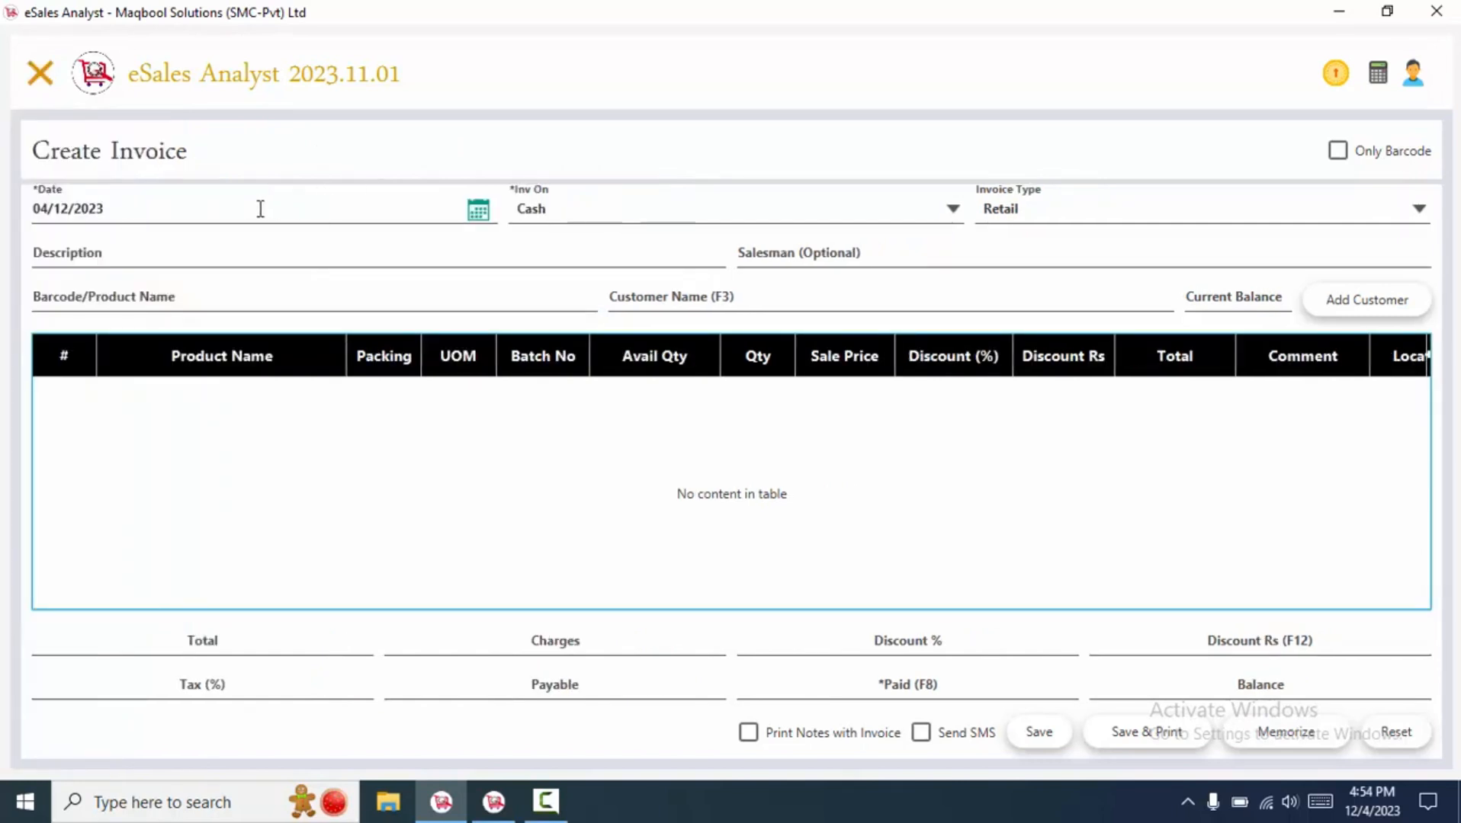
# Try Bank as the invoice's payment method, activate the bank name field, and set the method back to Cash
pyautogui.click(610, 221)
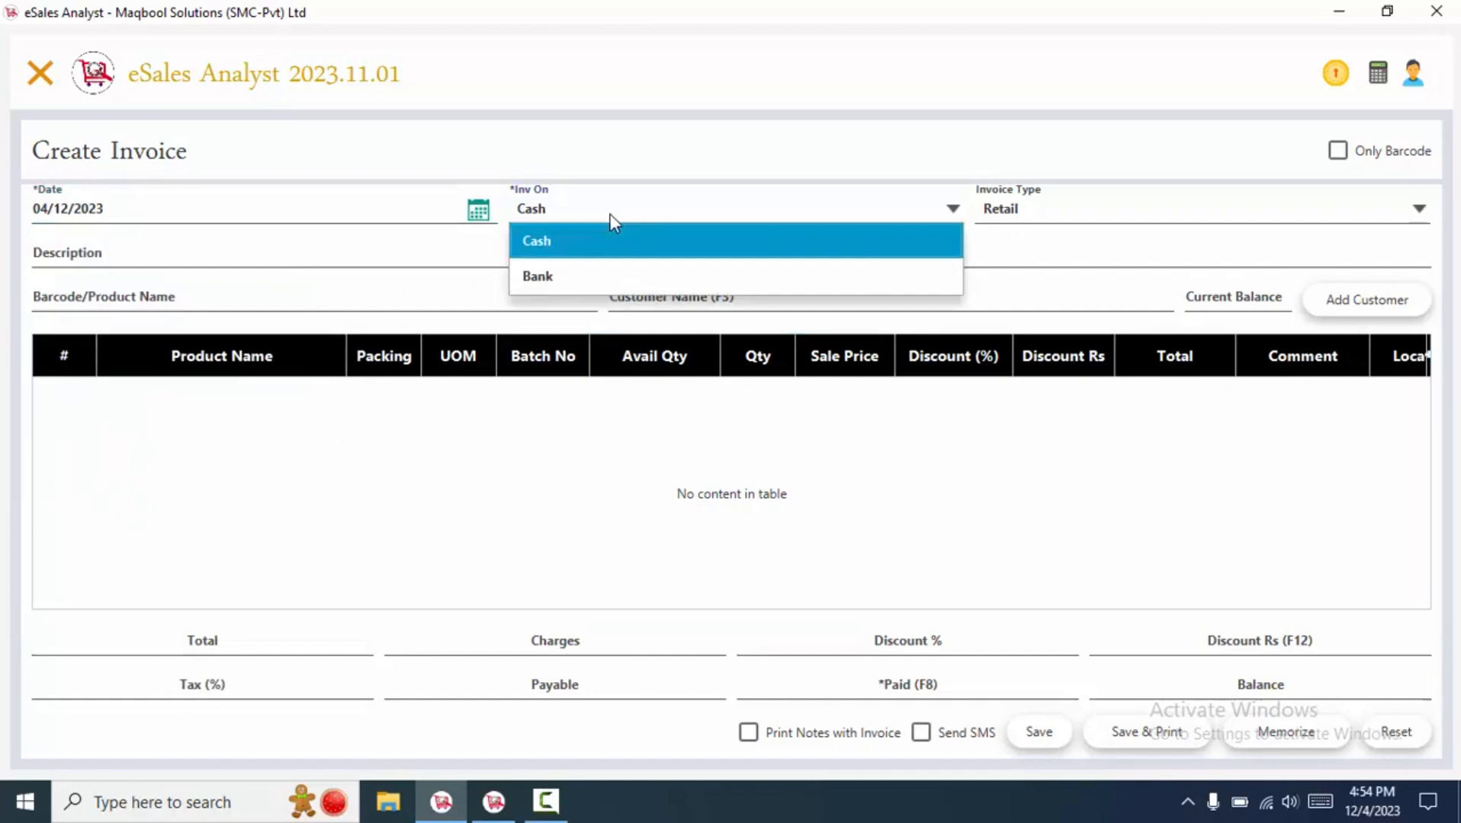
pyautogui.click(610, 276)
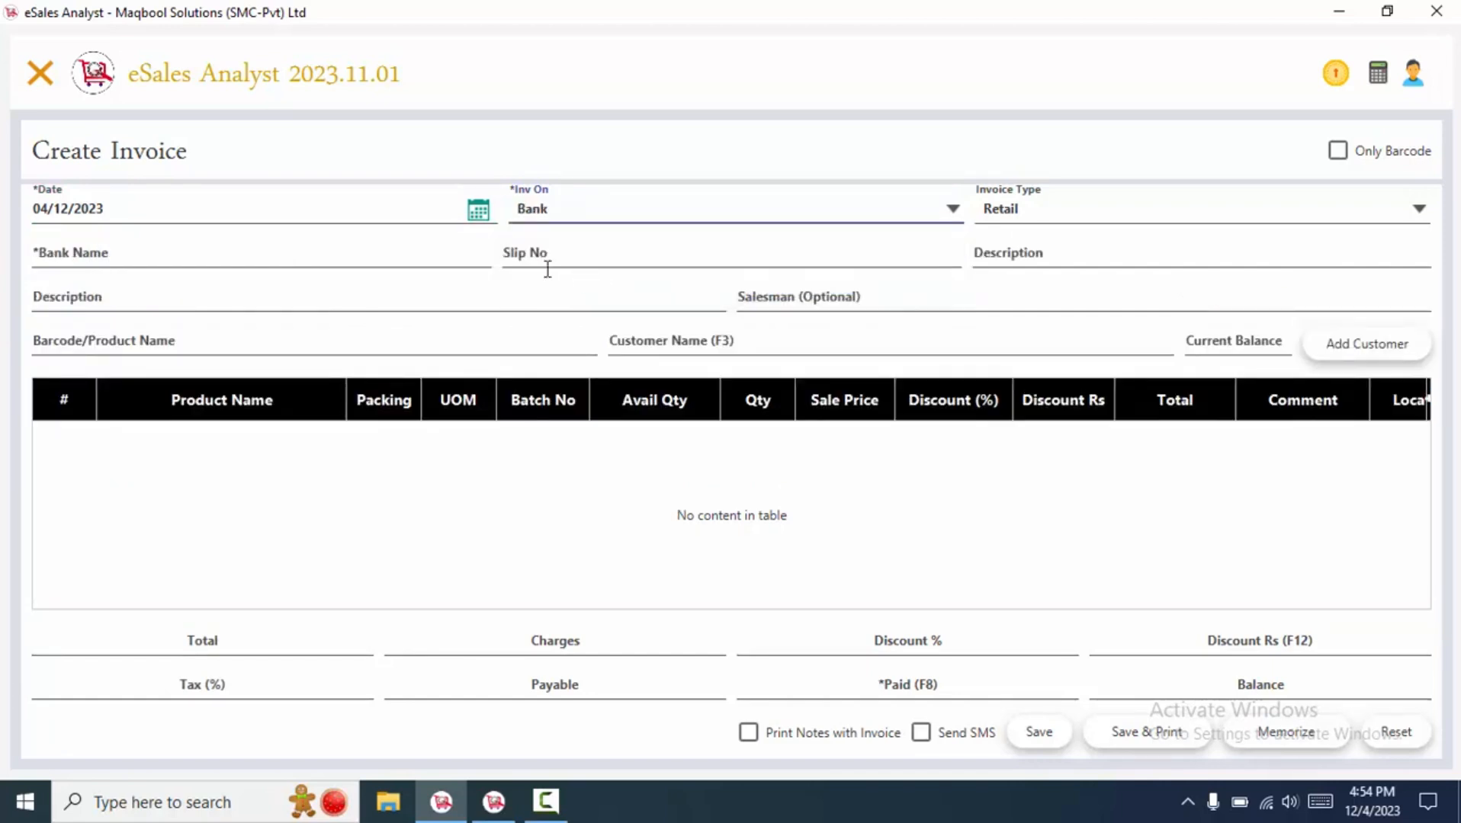
pyautogui.click(383, 250)
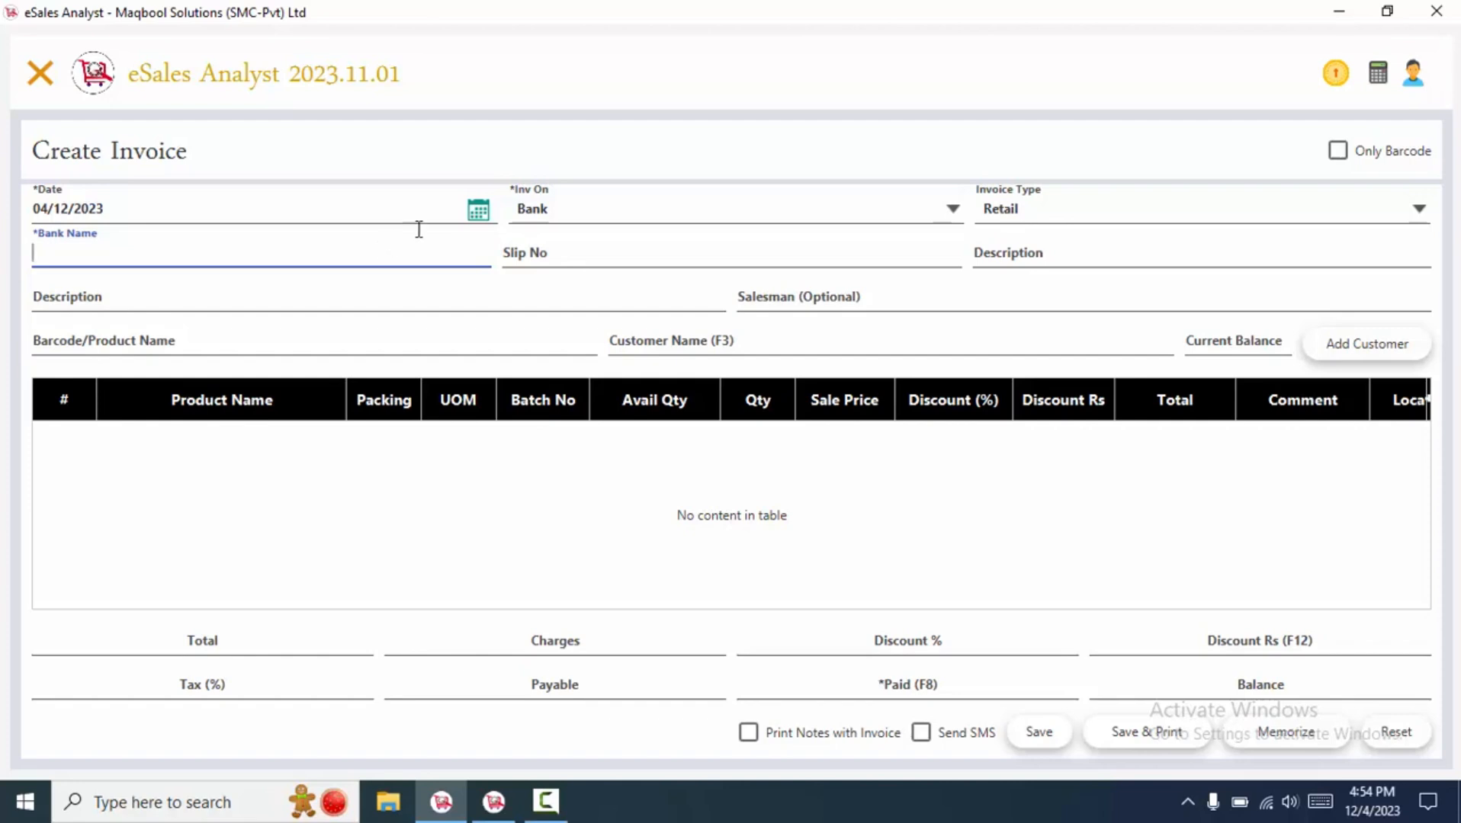
pyautogui.click(577, 209)
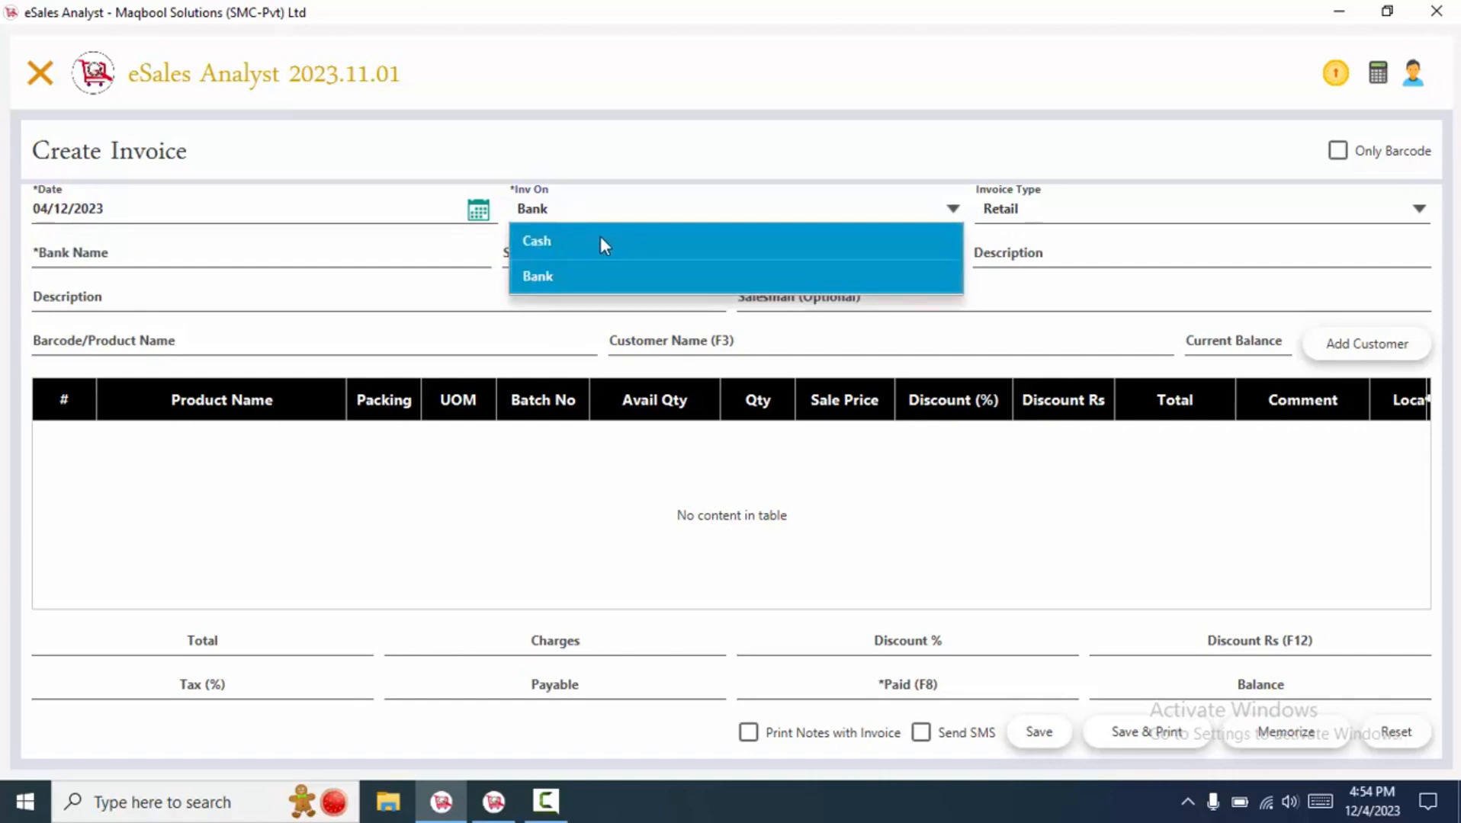
pyautogui.click(584, 246)
# Try the Whole Sale invoice type, and set the invoice type to Comment
pyautogui.click(1038, 216)
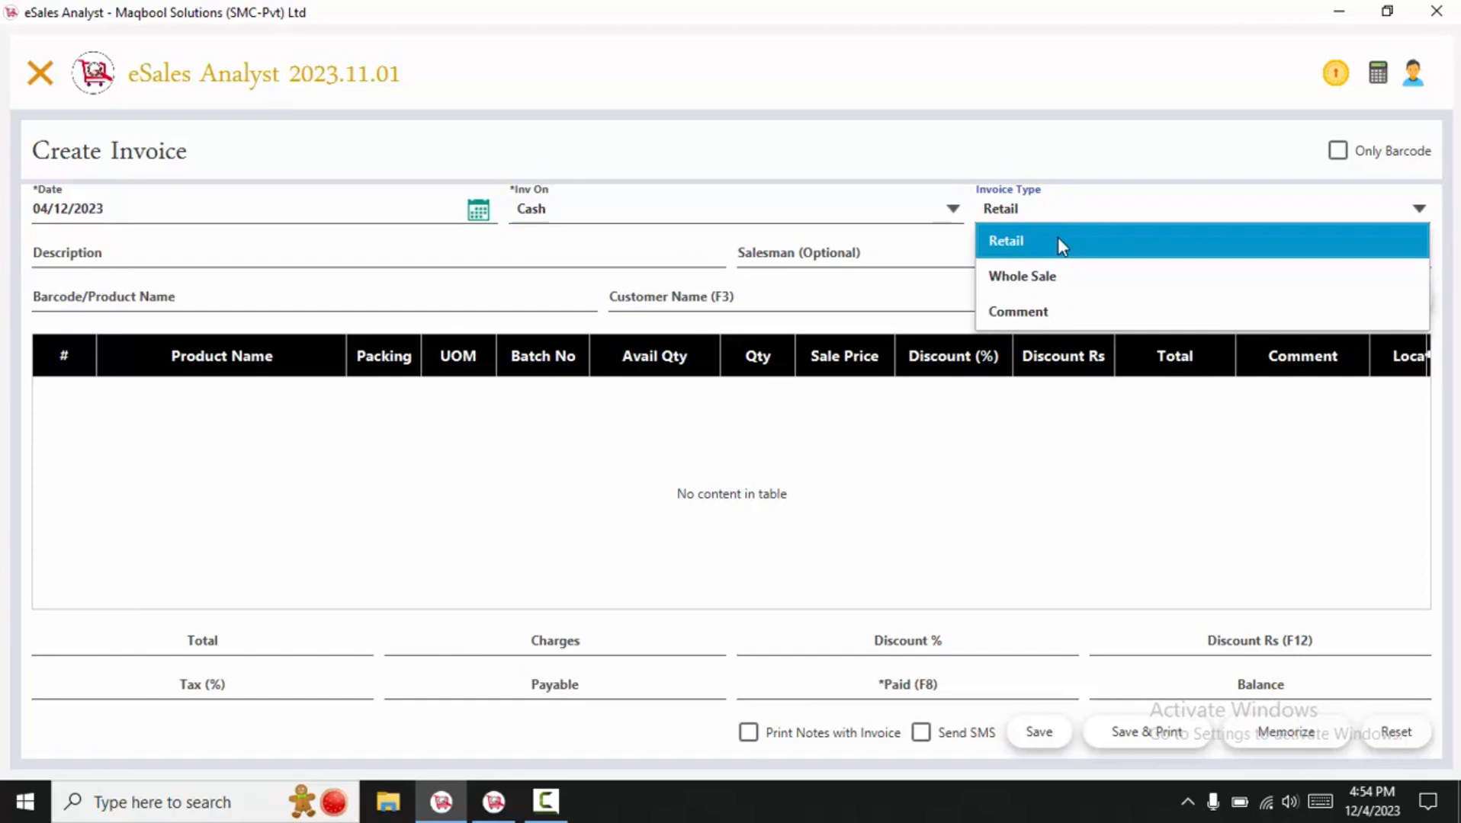
pyautogui.click(1027, 273)
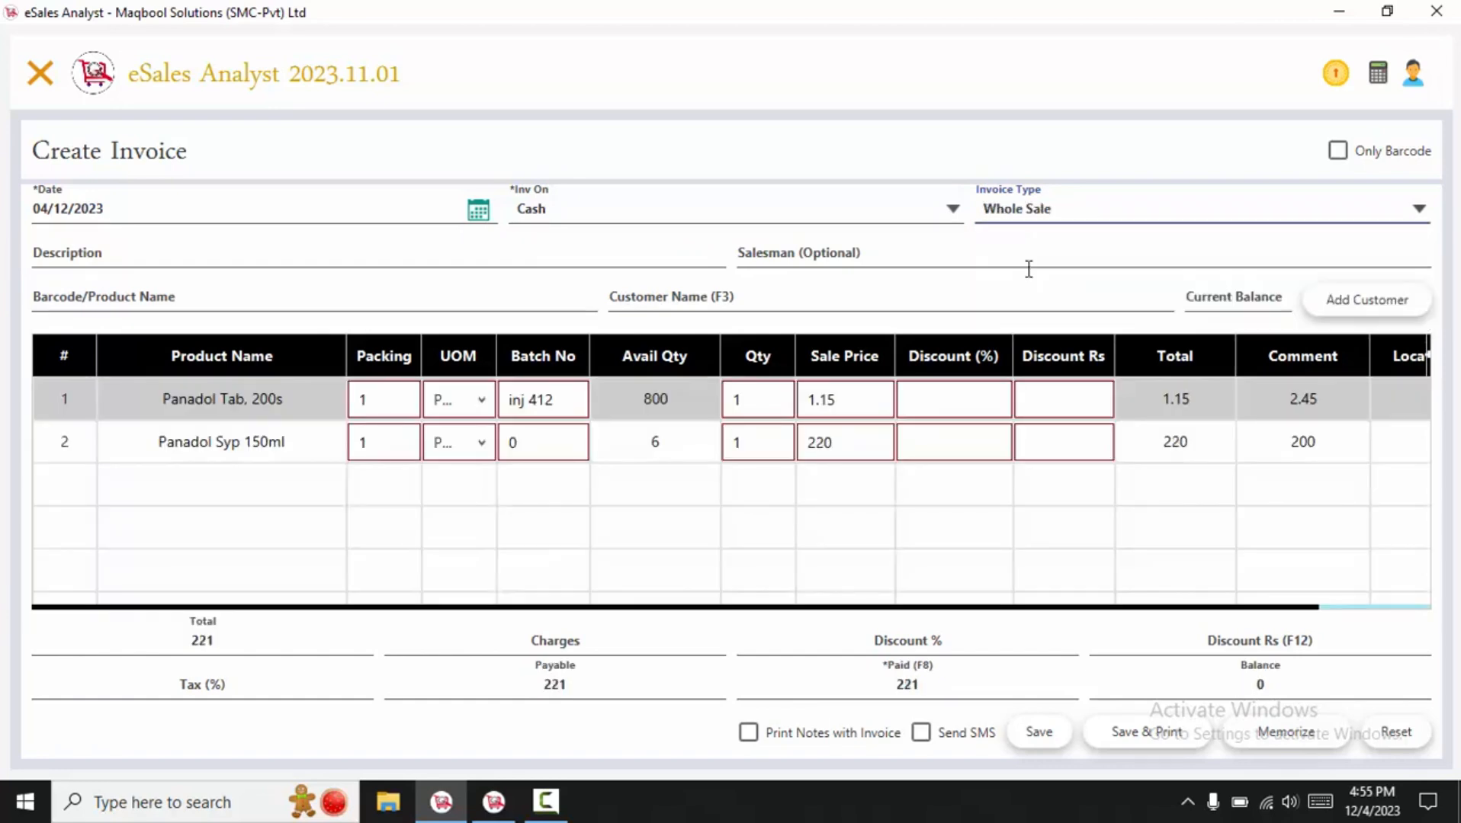
pyautogui.click(1047, 212)
pyautogui.click(1036, 313)
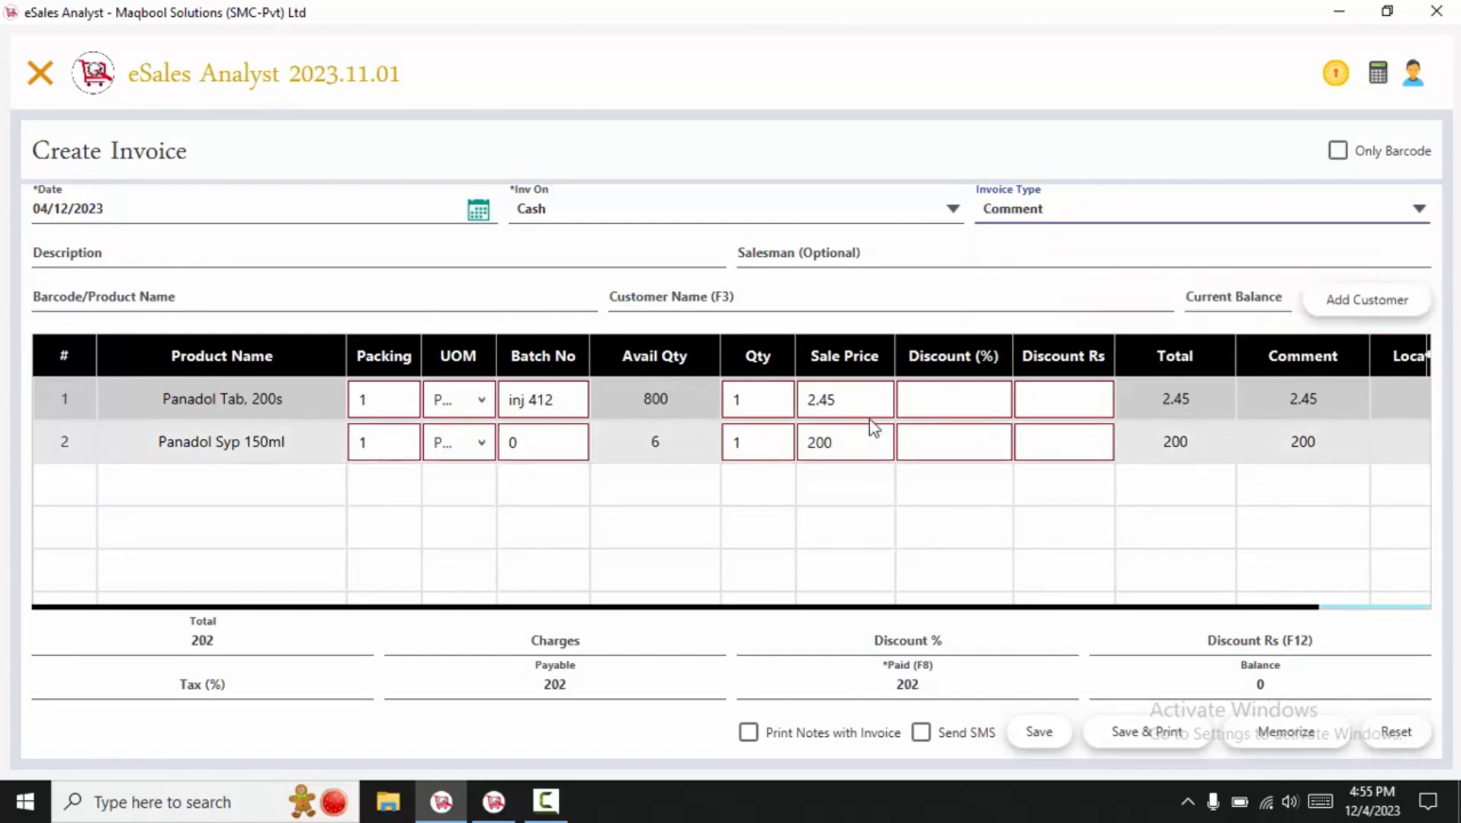
pyautogui.click(862, 408)
pyautogui.click(811, 514)
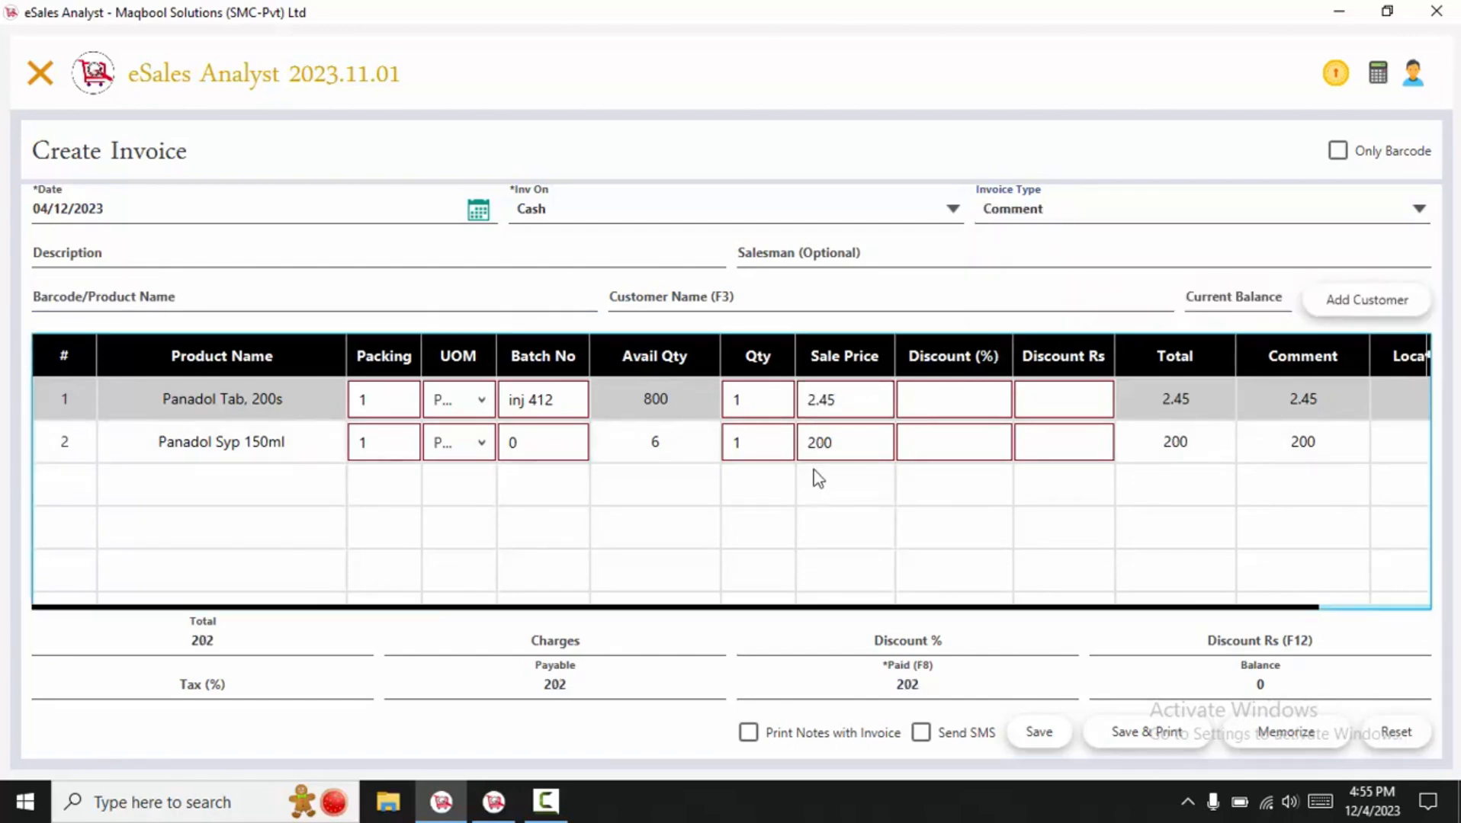
# Enter CUSTOMER as the invoice description
pyautogui.click(54, 260)
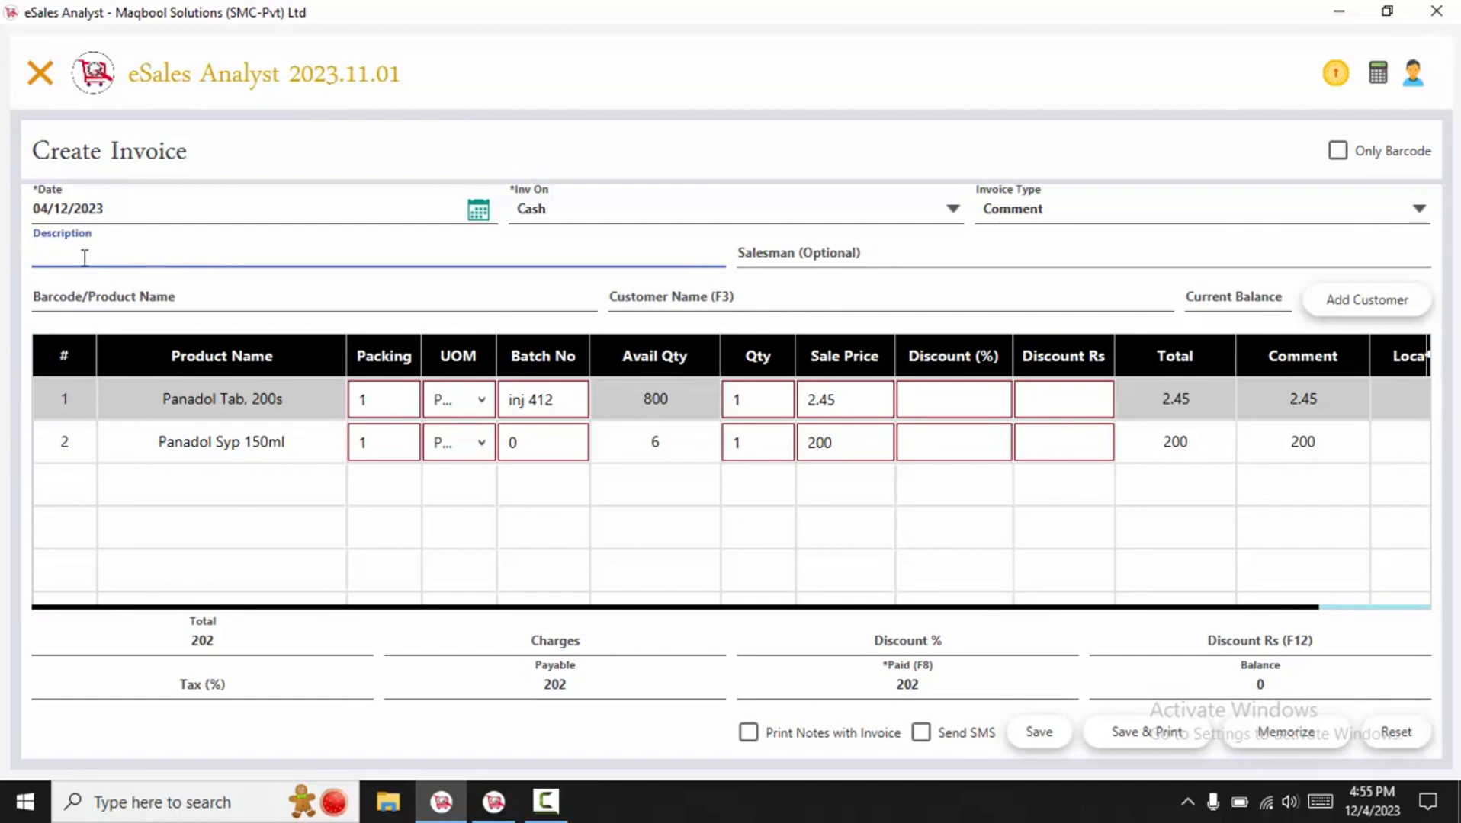
pyautogui.write('CUSTOMER')
# Fill the optional Salesman field with SALES MAN and clear it again
pyautogui.click(890, 266)
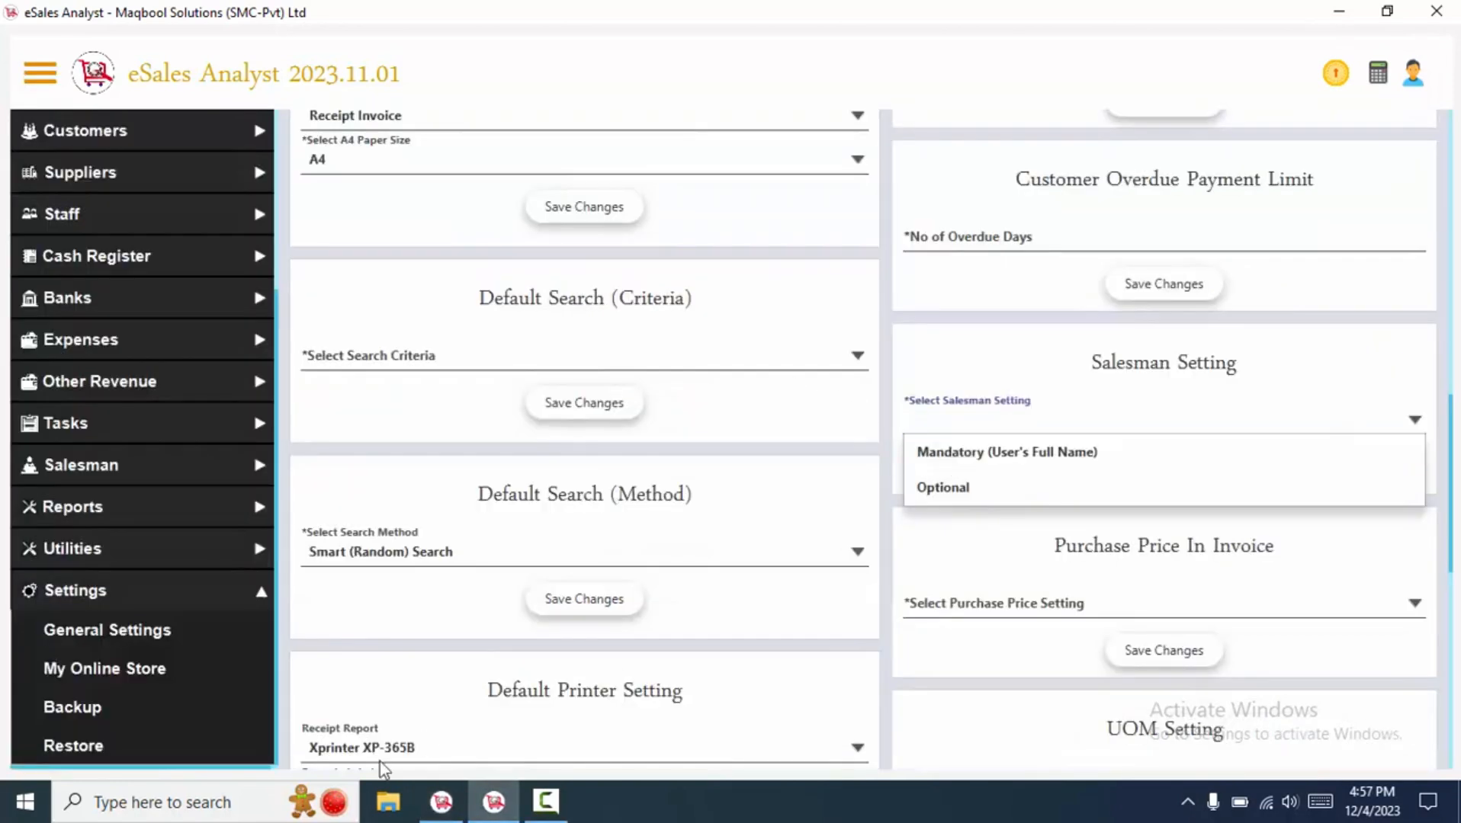
pyautogui.click(442, 802)
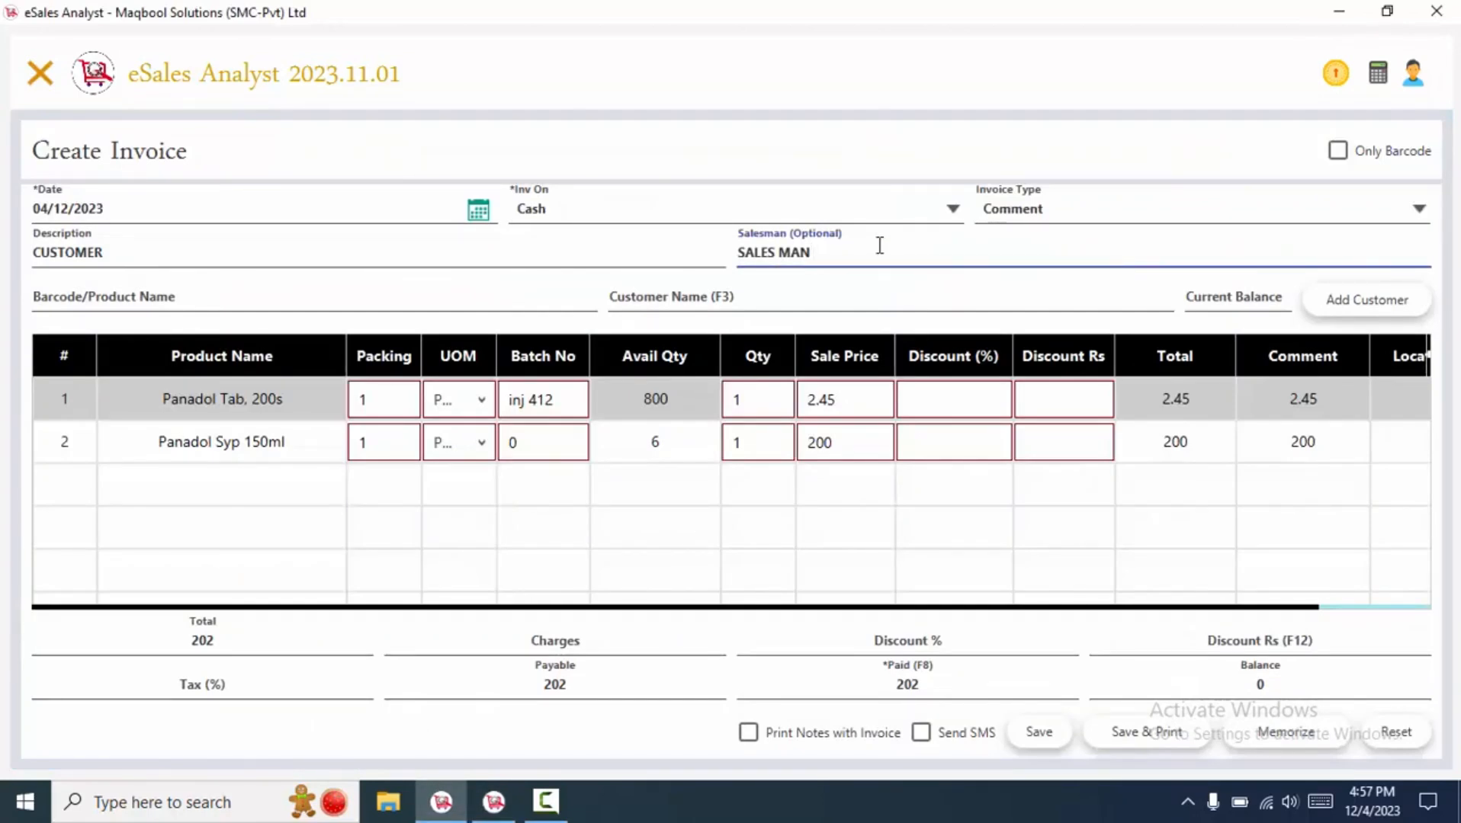
pyautogui.moveTo(878, 245); pyautogui.dragTo(675, 245)
pyautogui.click(1412, 72)
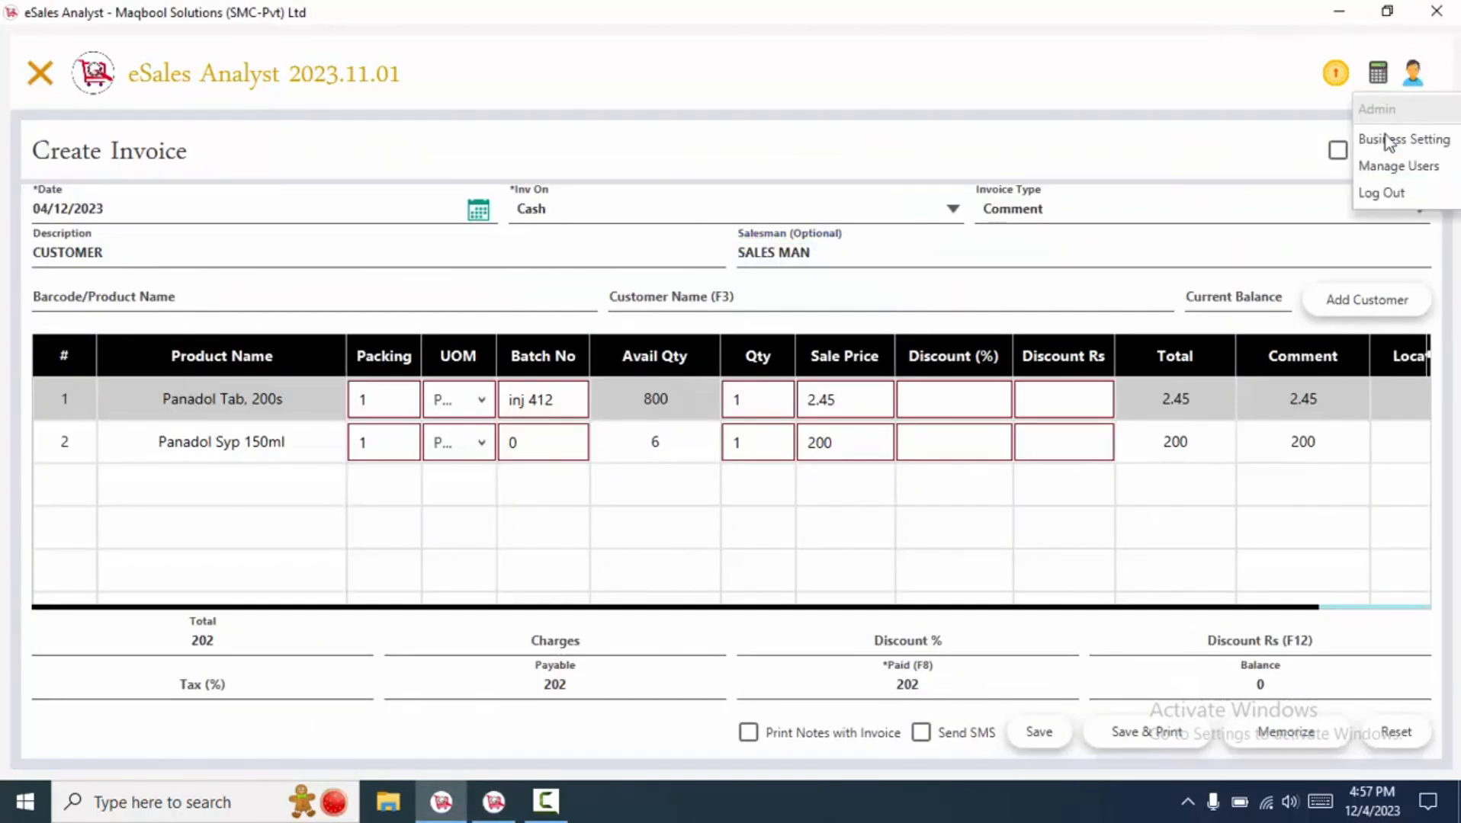
pyautogui.click(949, 243)
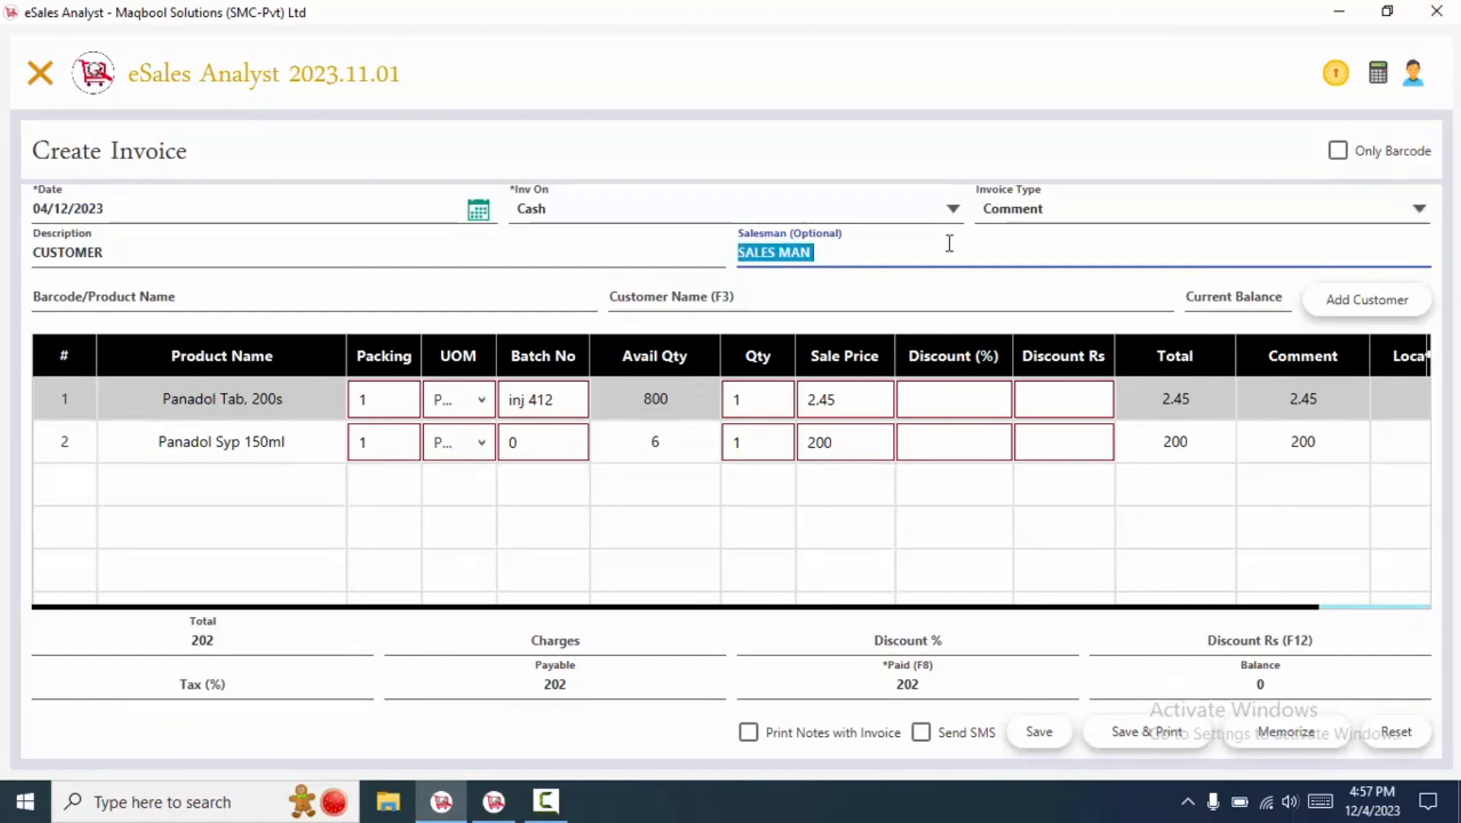
pyautogui.press('BackSpace')
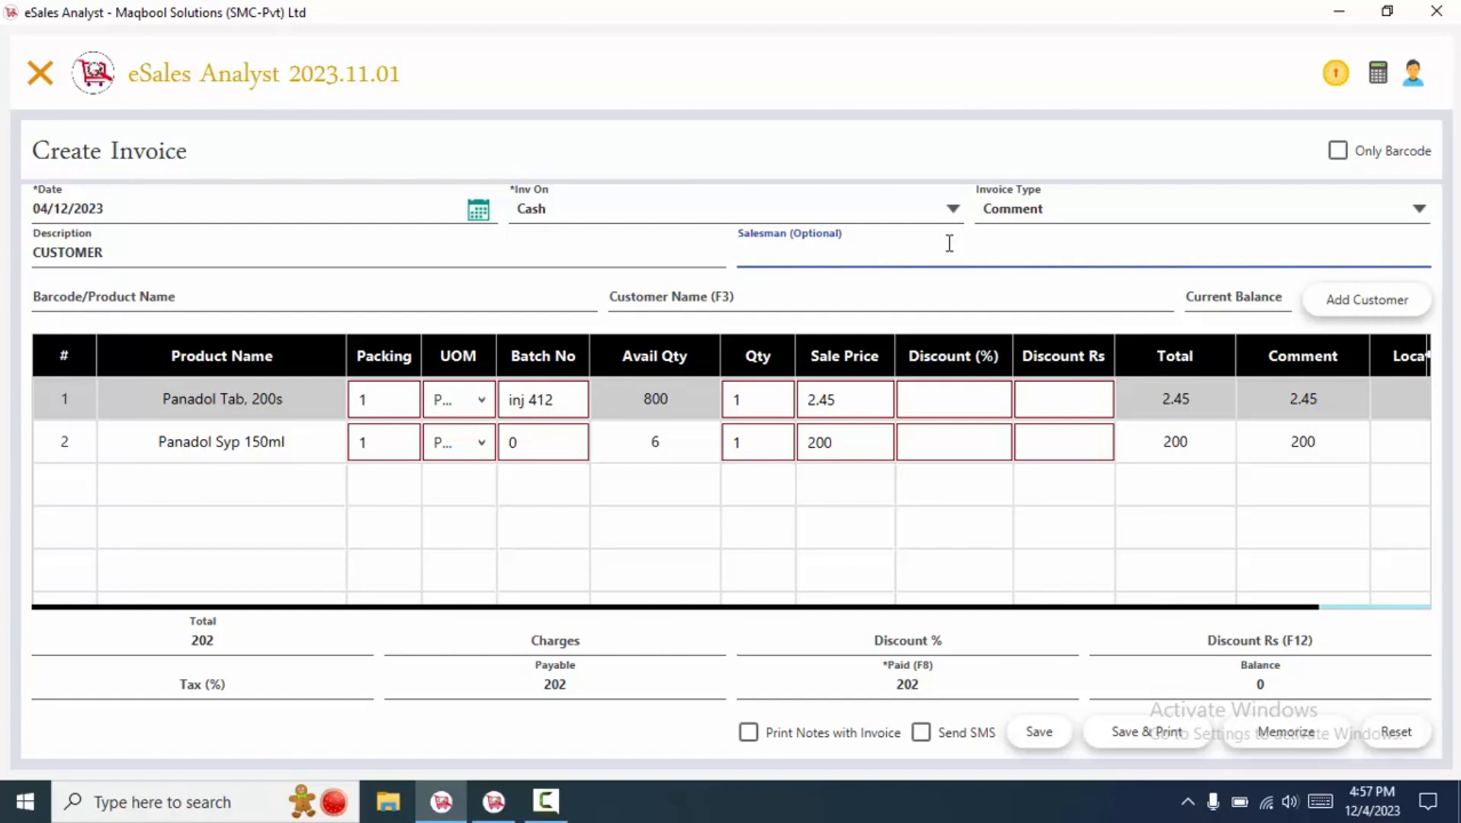
# Add Rocket Baby Wipes by searching for r, and bring its quantity to 4 by adding it repeatedly with the barcode digits 51
pyautogui.click(97, 295)
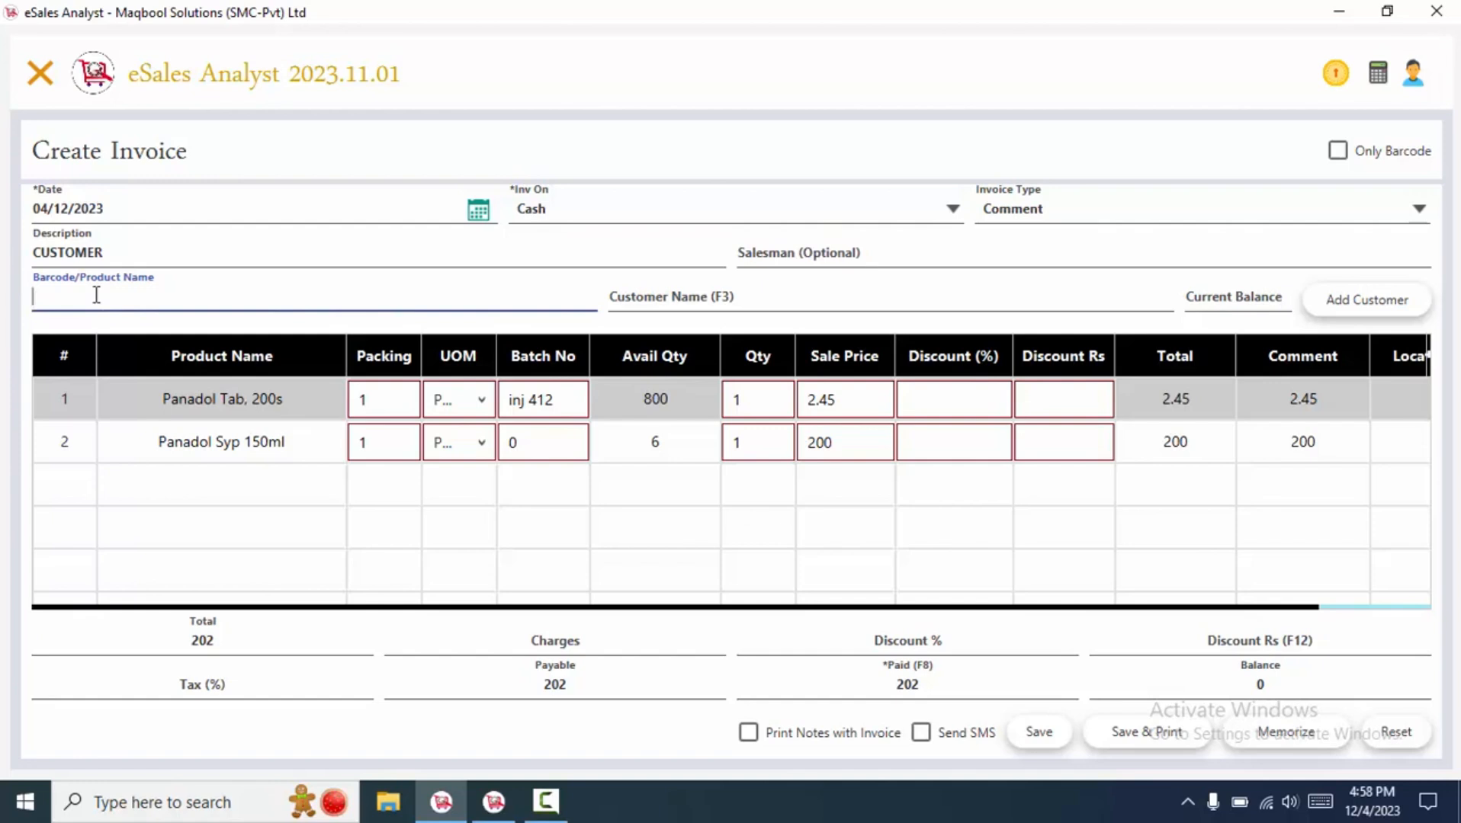
pyautogui.write('r')
pyautogui.press('Return')
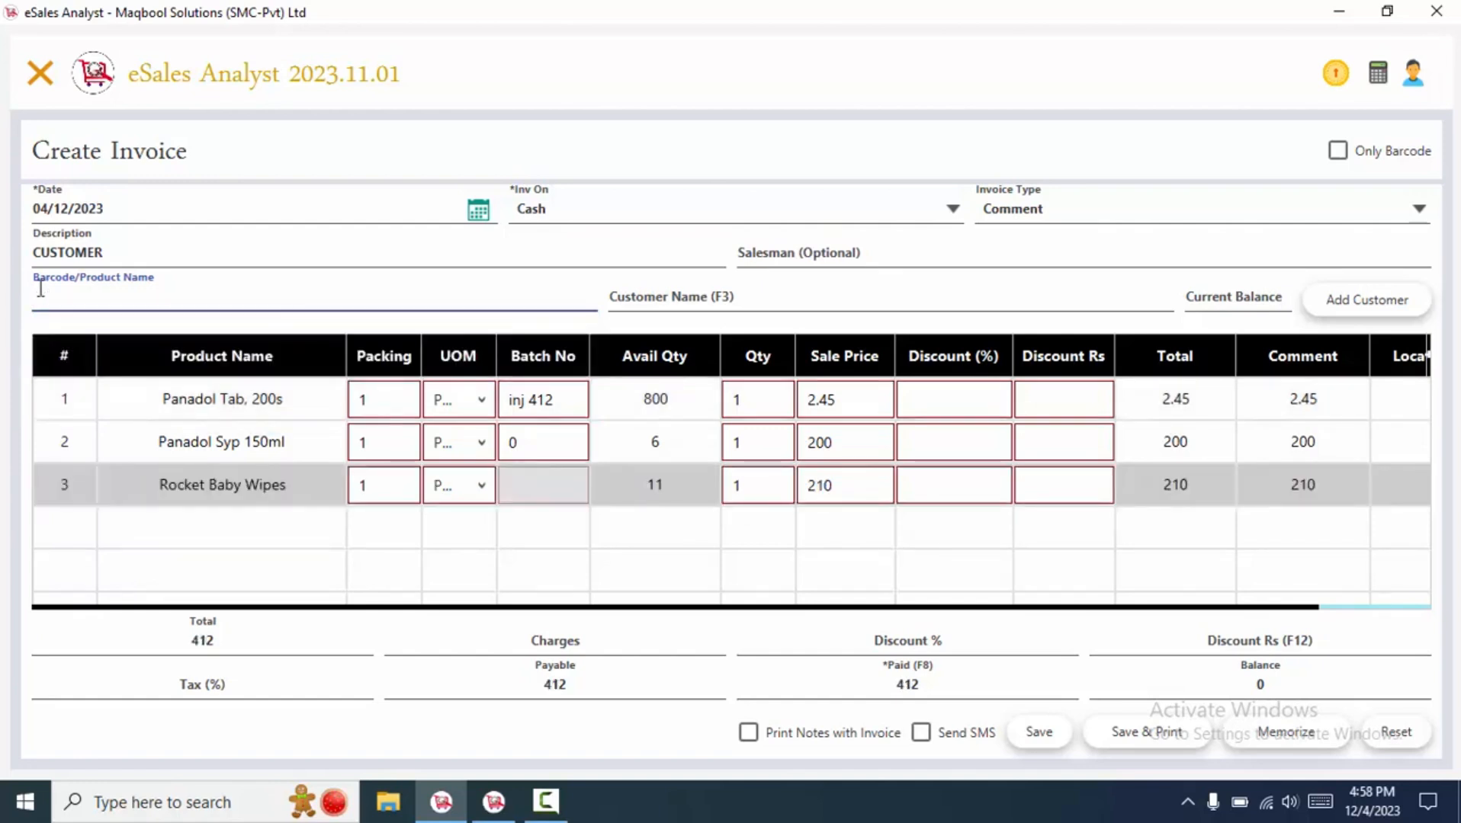
pyautogui.write('51')
pyautogui.press('Return')
pyautogui.write('51')
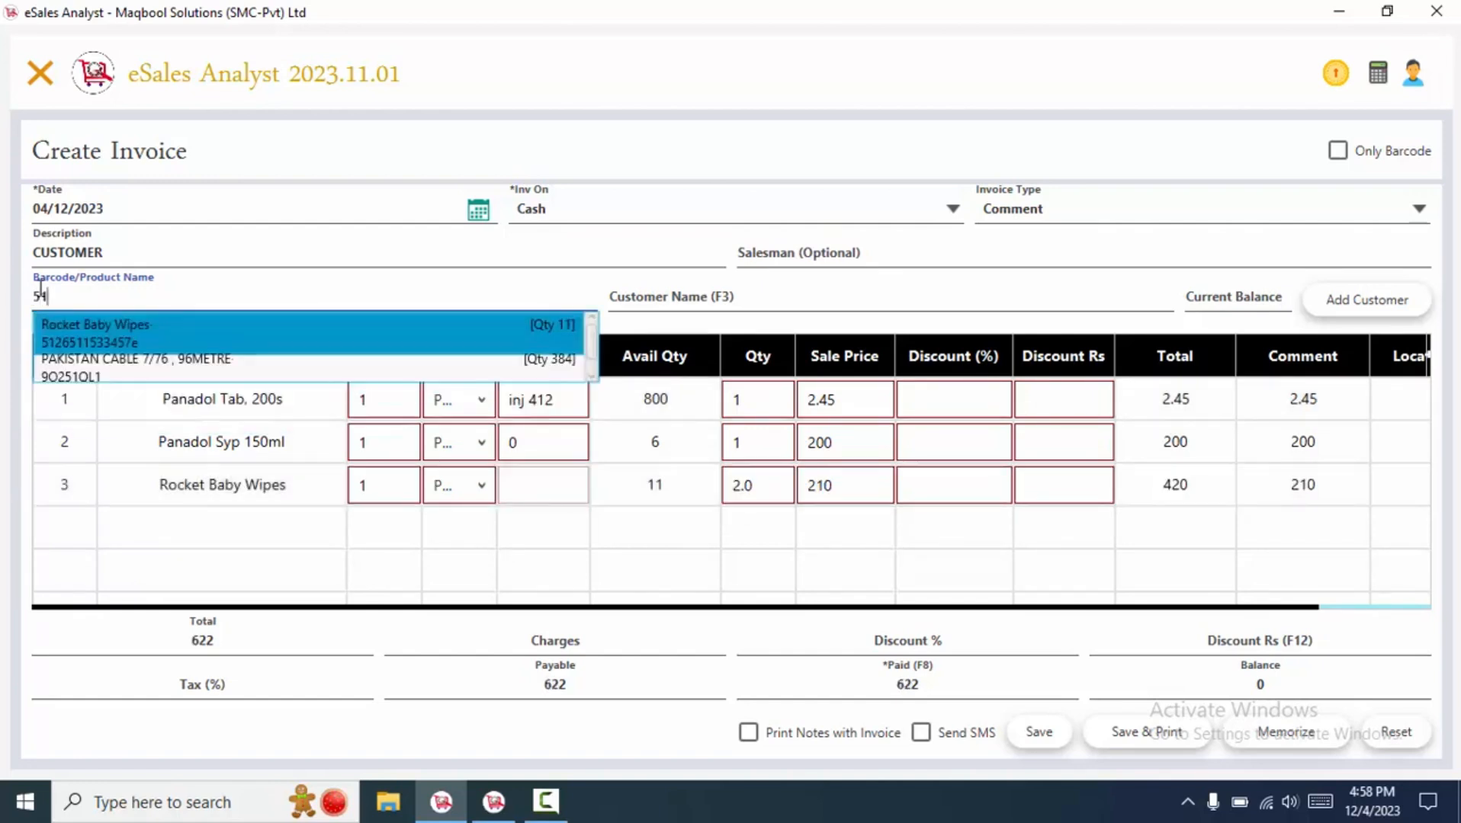
pyautogui.press('Return')
pyautogui.press('Return')
pyautogui.write('51')
pyautogui.press('Return')
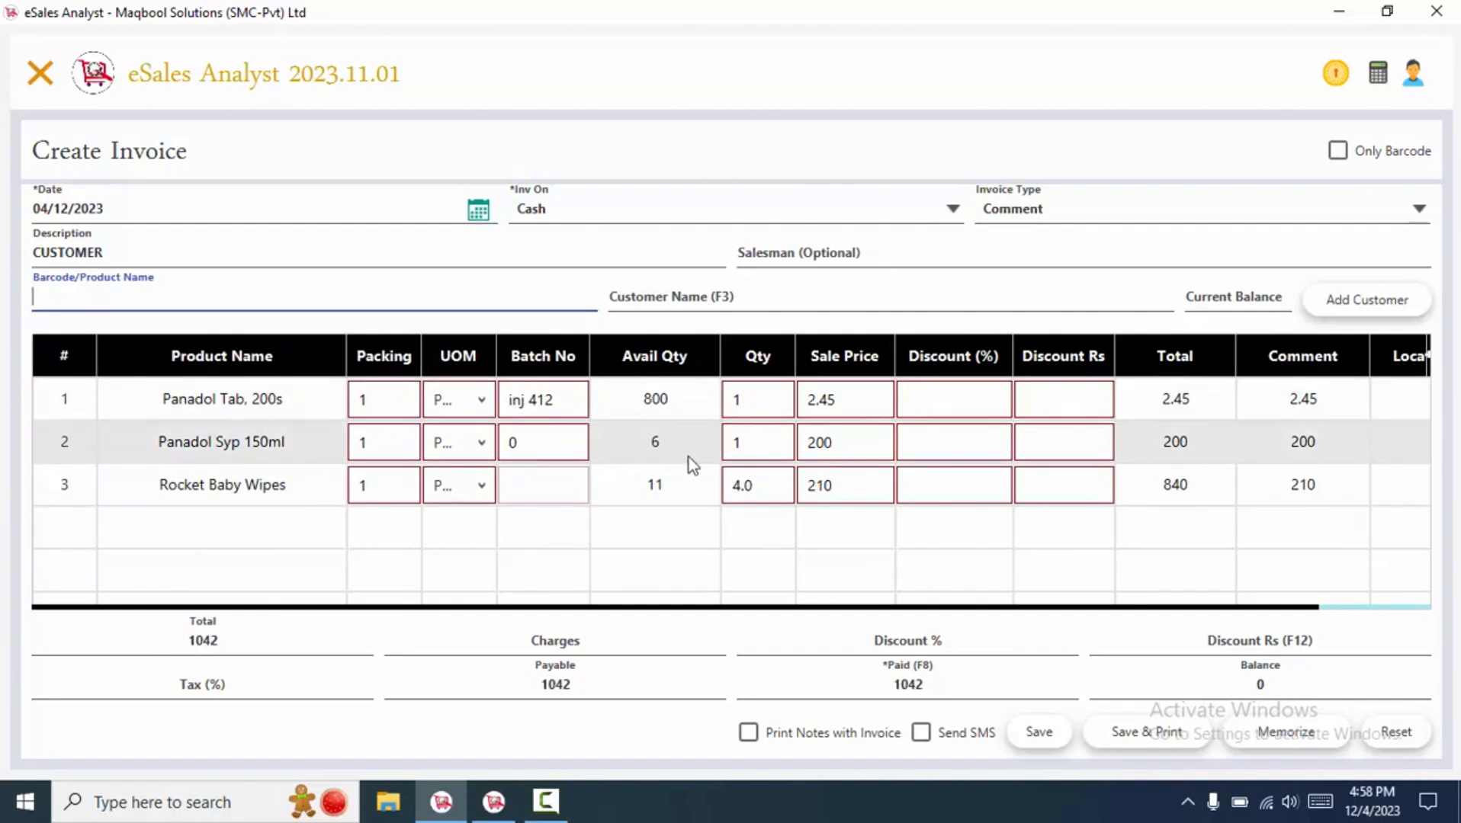
pyautogui.moveTo(773, 490); pyautogui.dragTo(680, 493)
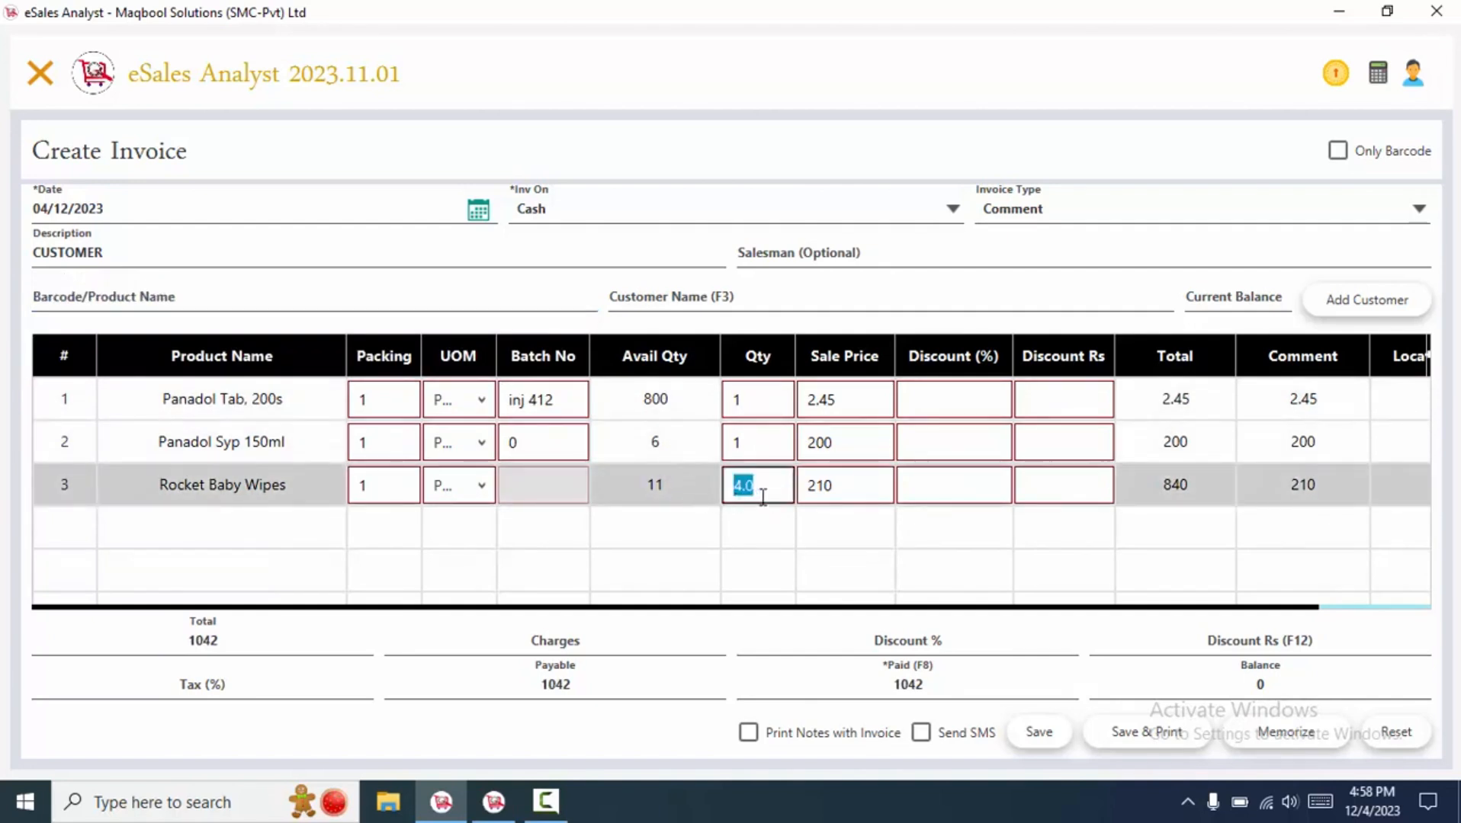
pyautogui.click(785, 488)
pyautogui.moveTo(785, 488); pyautogui.dragTo(717, 486)
# Search the products for 5 and add PAKISTAN CABLE 7/76, 96METRE to the invoice
pyautogui.click(322, 303)
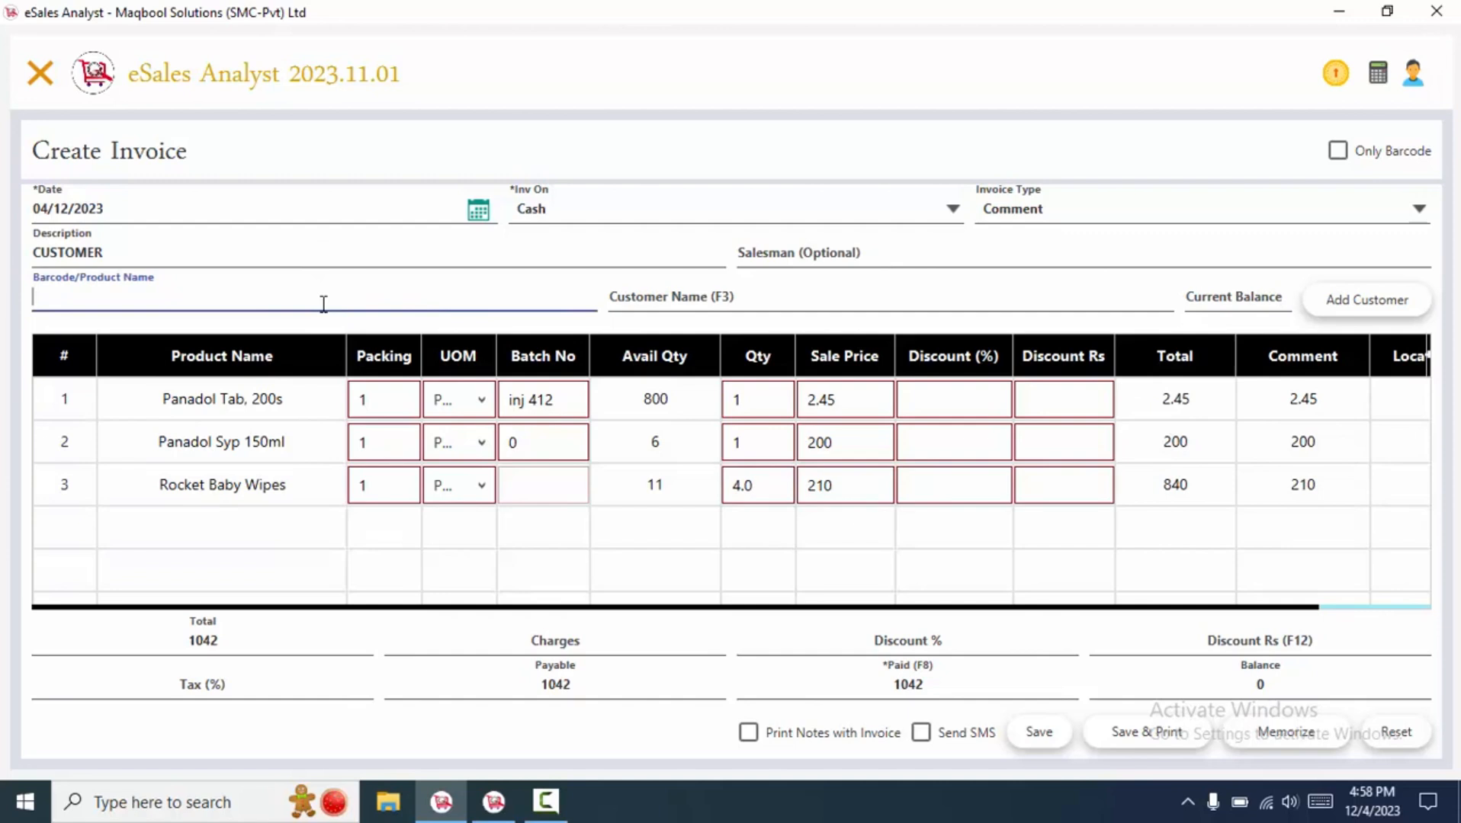
pyautogui.write('5')
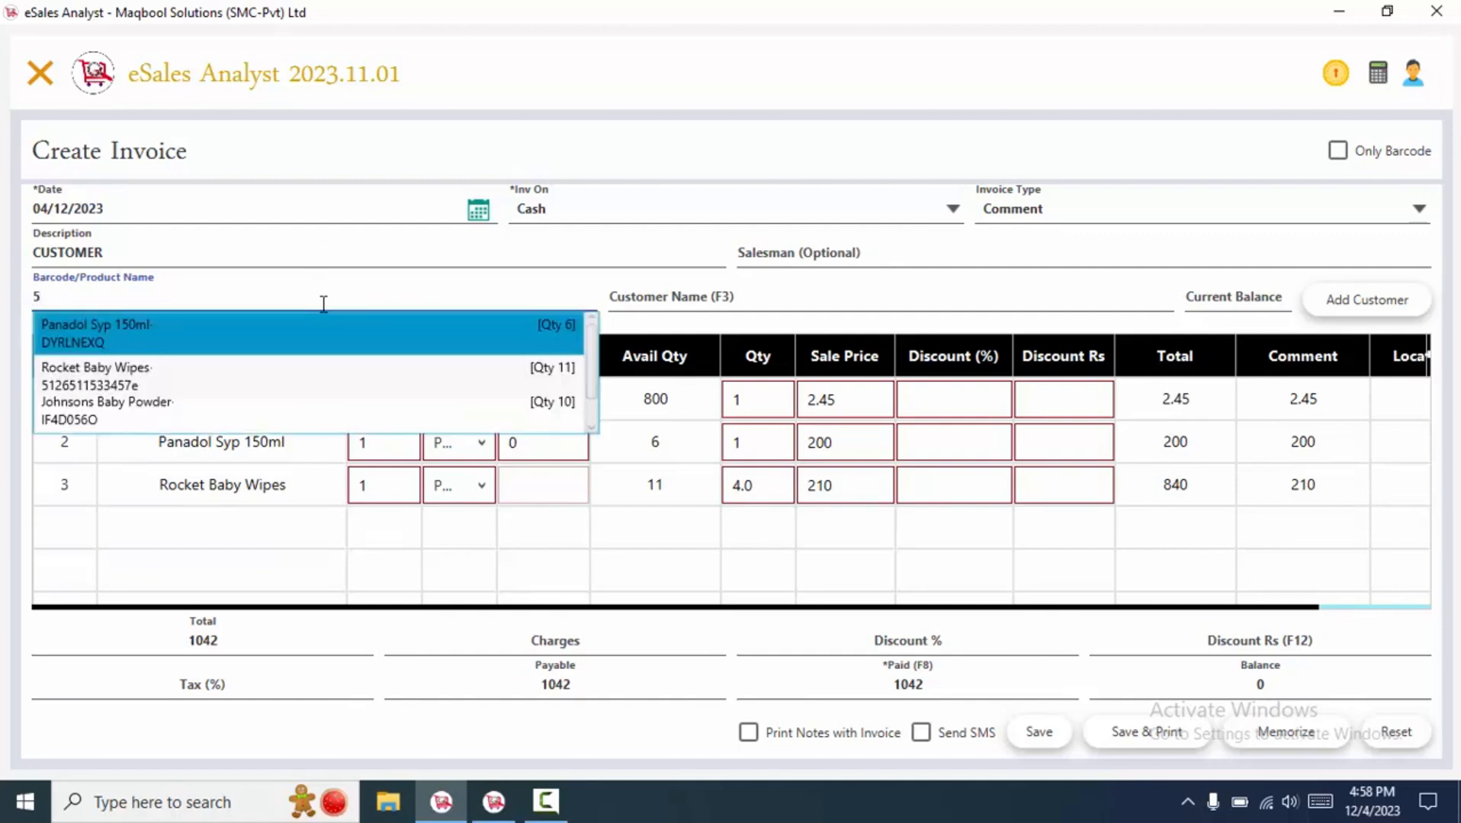
pyautogui.press('Down')
pyautogui.press('Down')
pyautogui.press('Down')
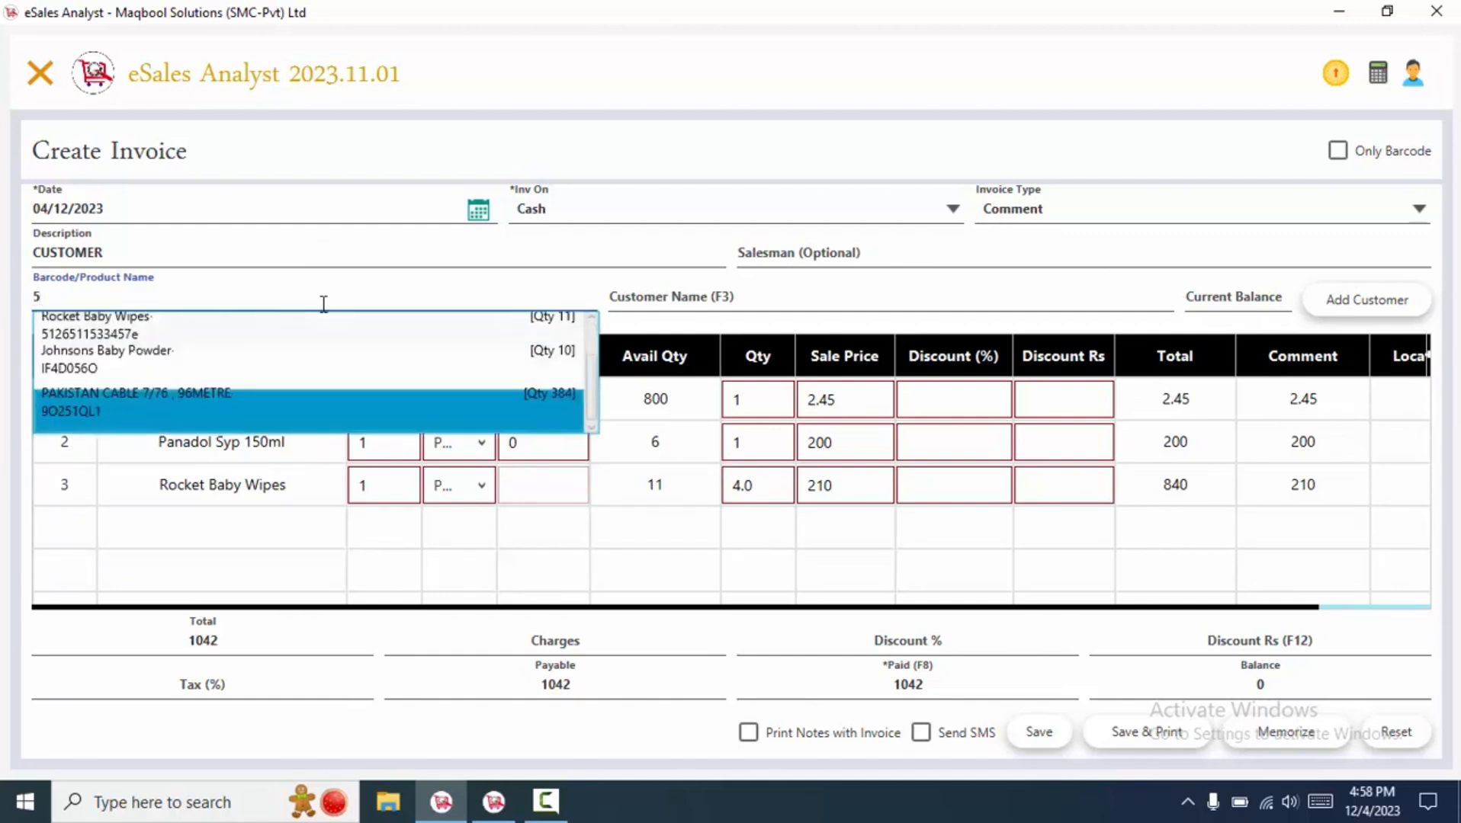
pyautogui.press('Escape')
pyautogui.press('Return')
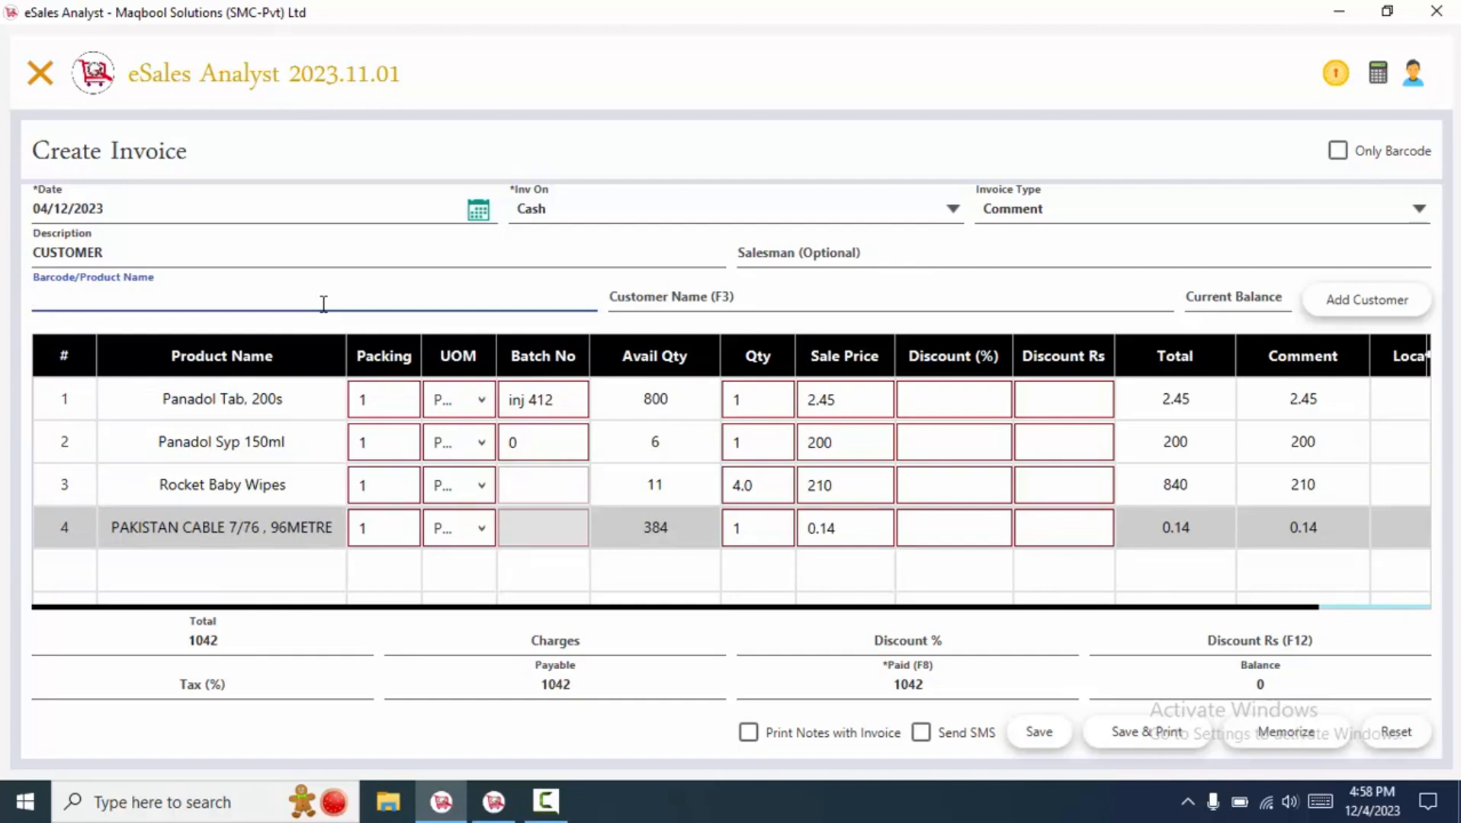
# Give the invoice a discount of Rs 2 and save it
pyautogui.click(1288, 633)
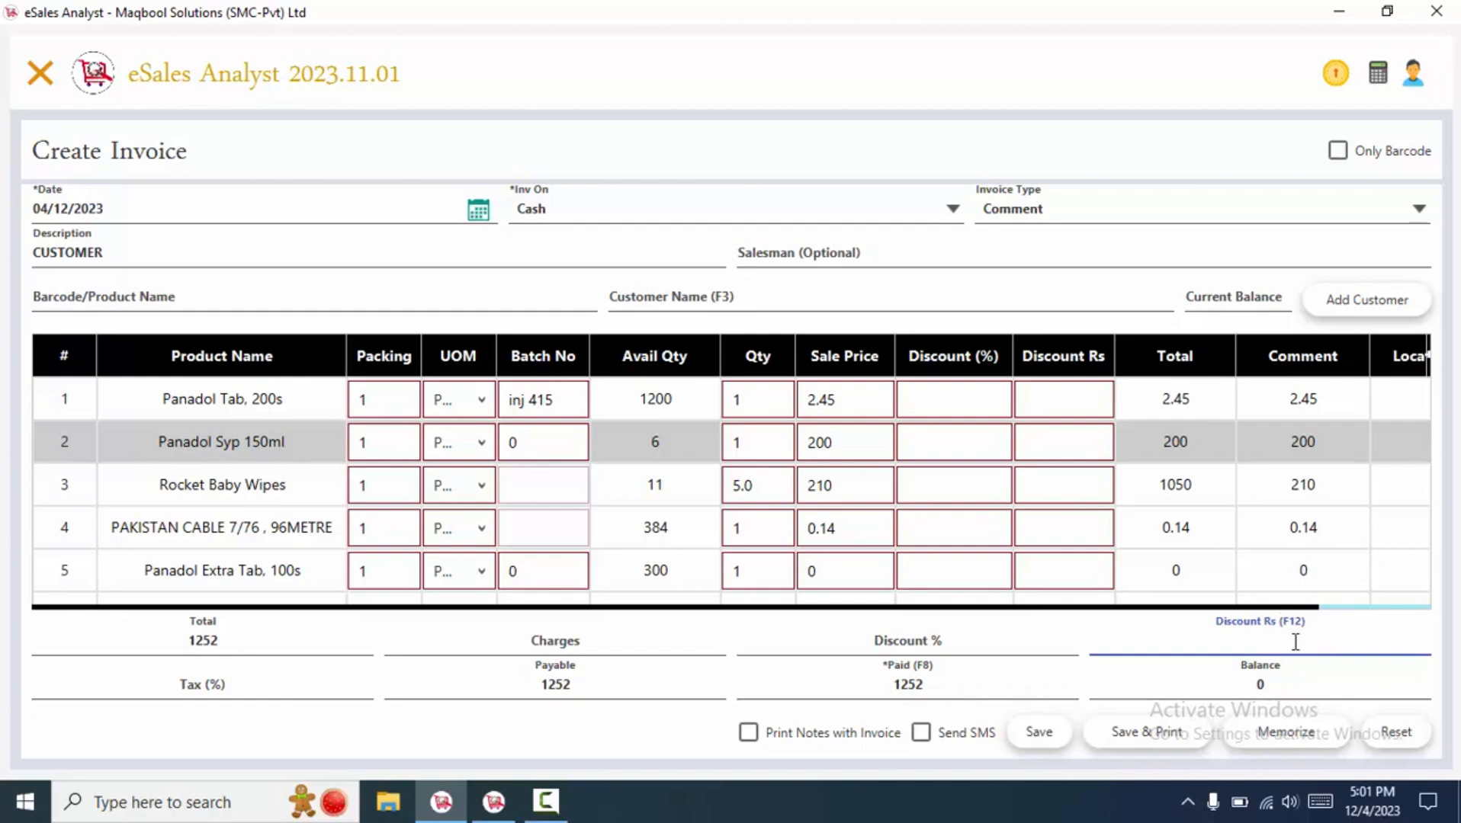
pyautogui.write('2')
pyautogui.press('Tab')
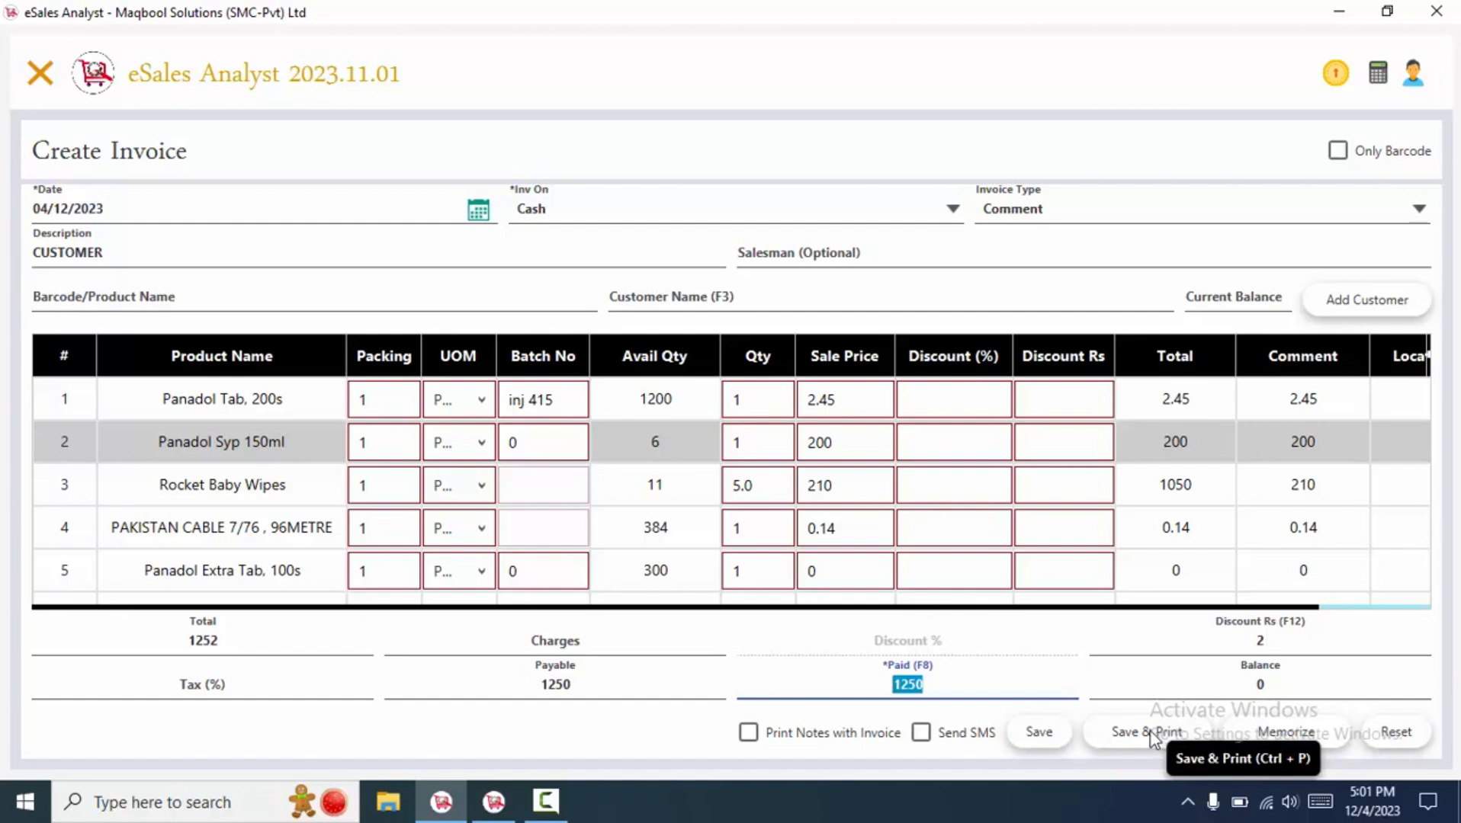
pyautogui.click(1034, 734)
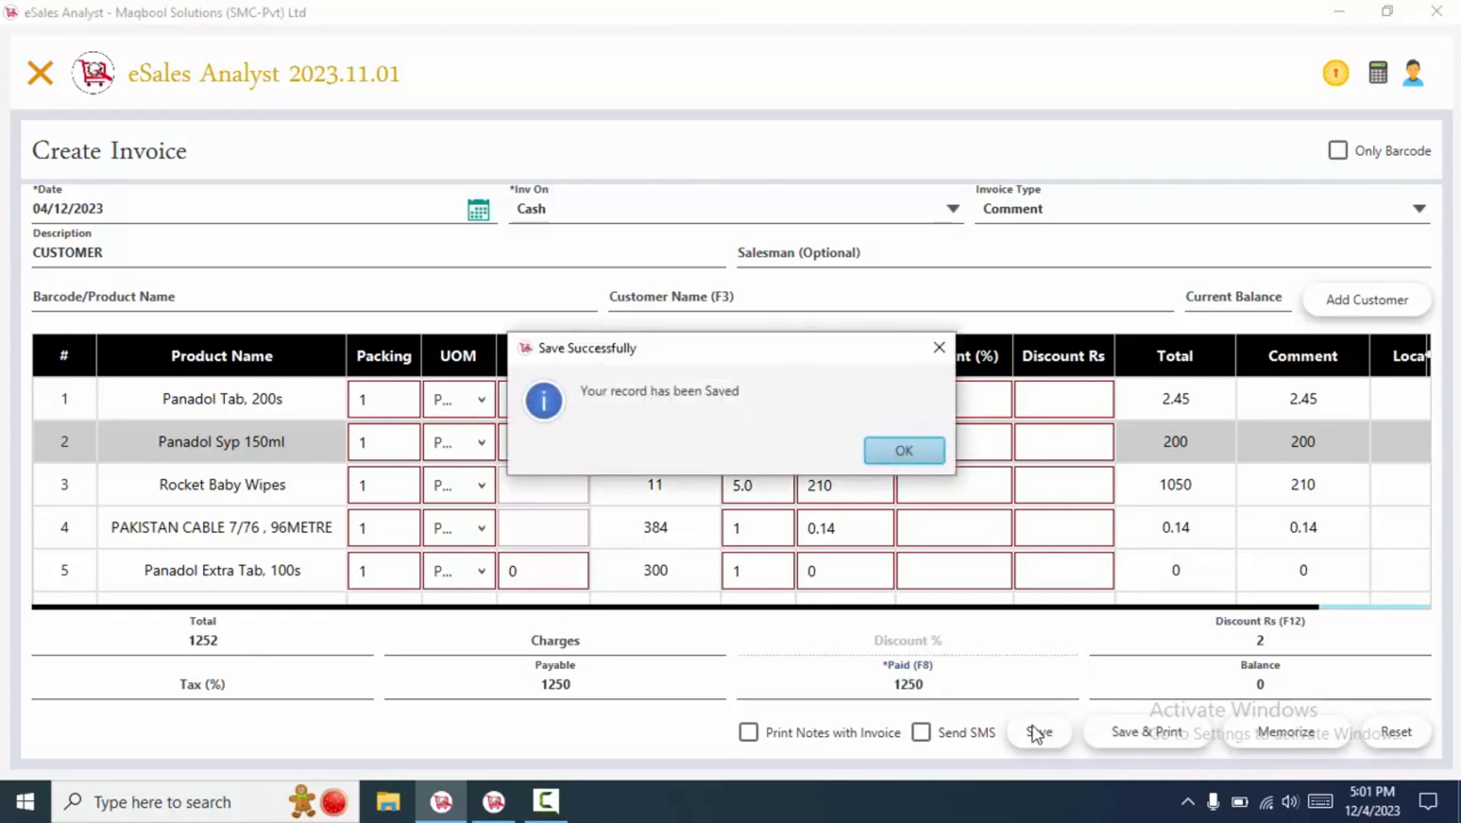
# Add Panadol Tab, 200s and Panadol Extra Tab, 100s to the new invoice from the product list
pyautogui.press('Down')
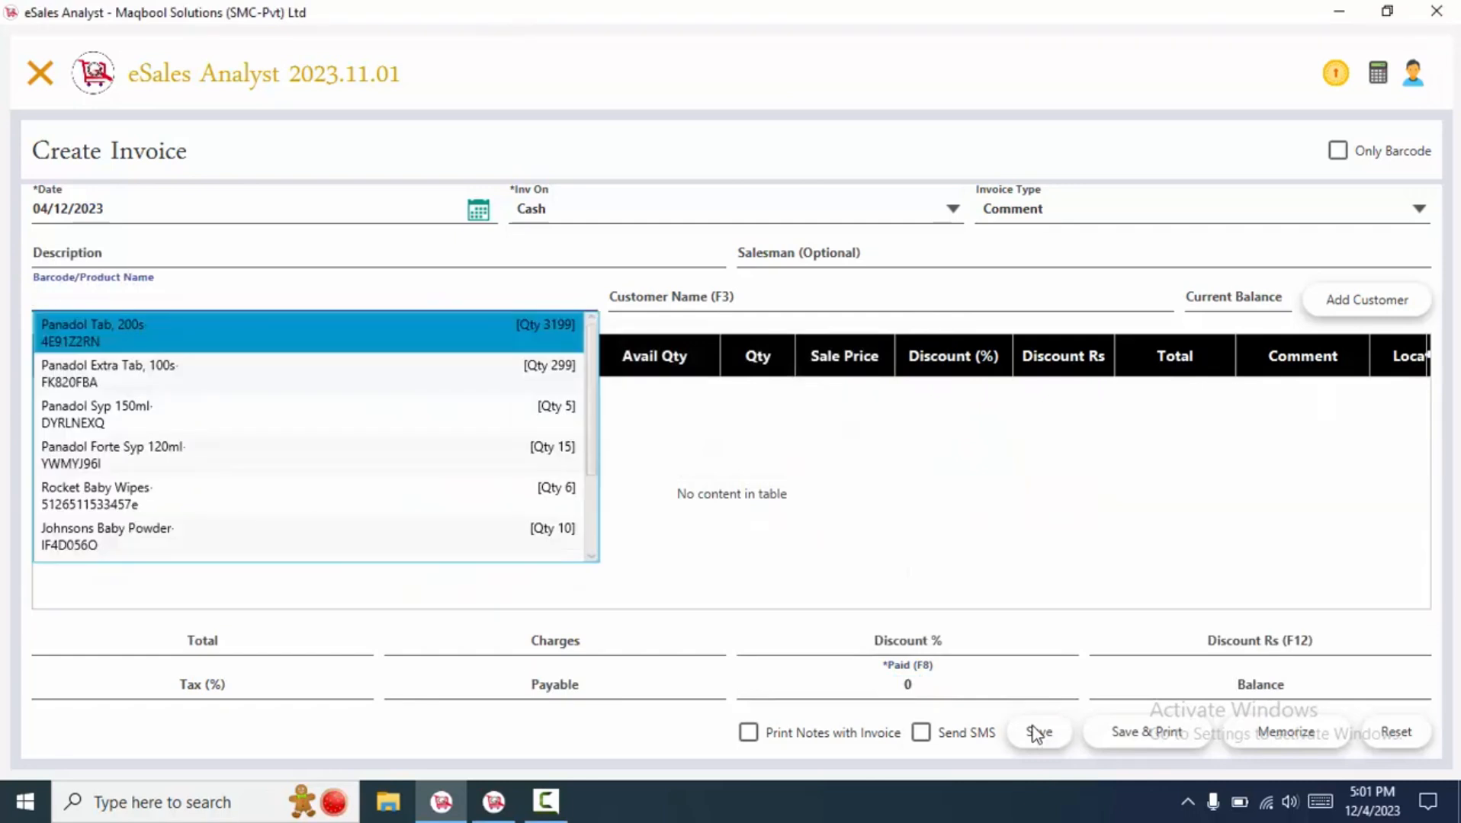
pyautogui.press('Return')
pyautogui.press('Return')
pyautogui.press('Down')
pyautogui.press('Down')
pyautogui.press('Return')
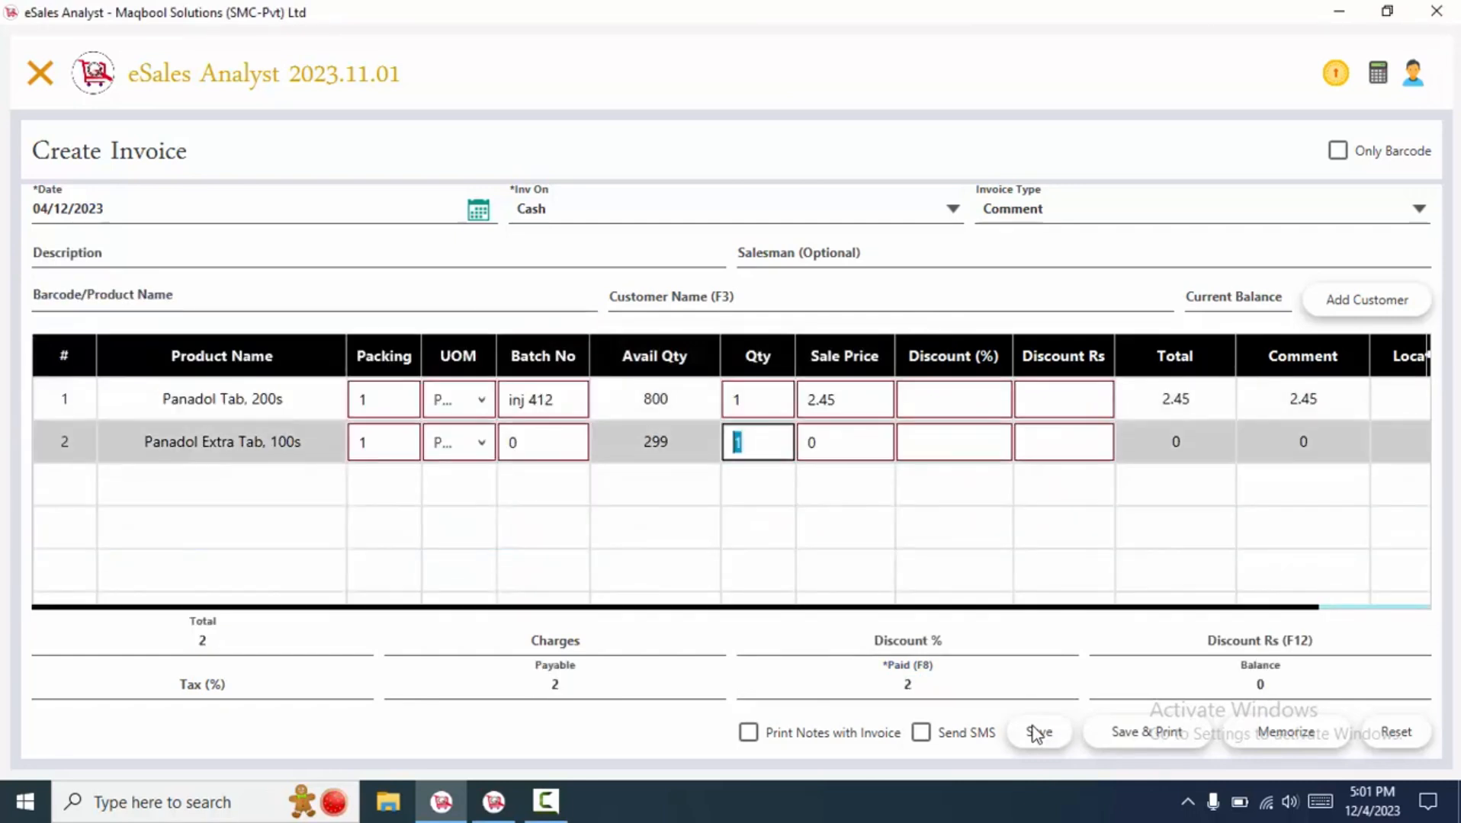
# Add Panadol Forte Syp 120ml and Rocket Baby Wipes to the invoice from the product list
pyautogui.press('Return')
pyautogui.press('Down')
pyautogui.press('Down')
pyautogui.press('Down')
pyautogui.press('Down')
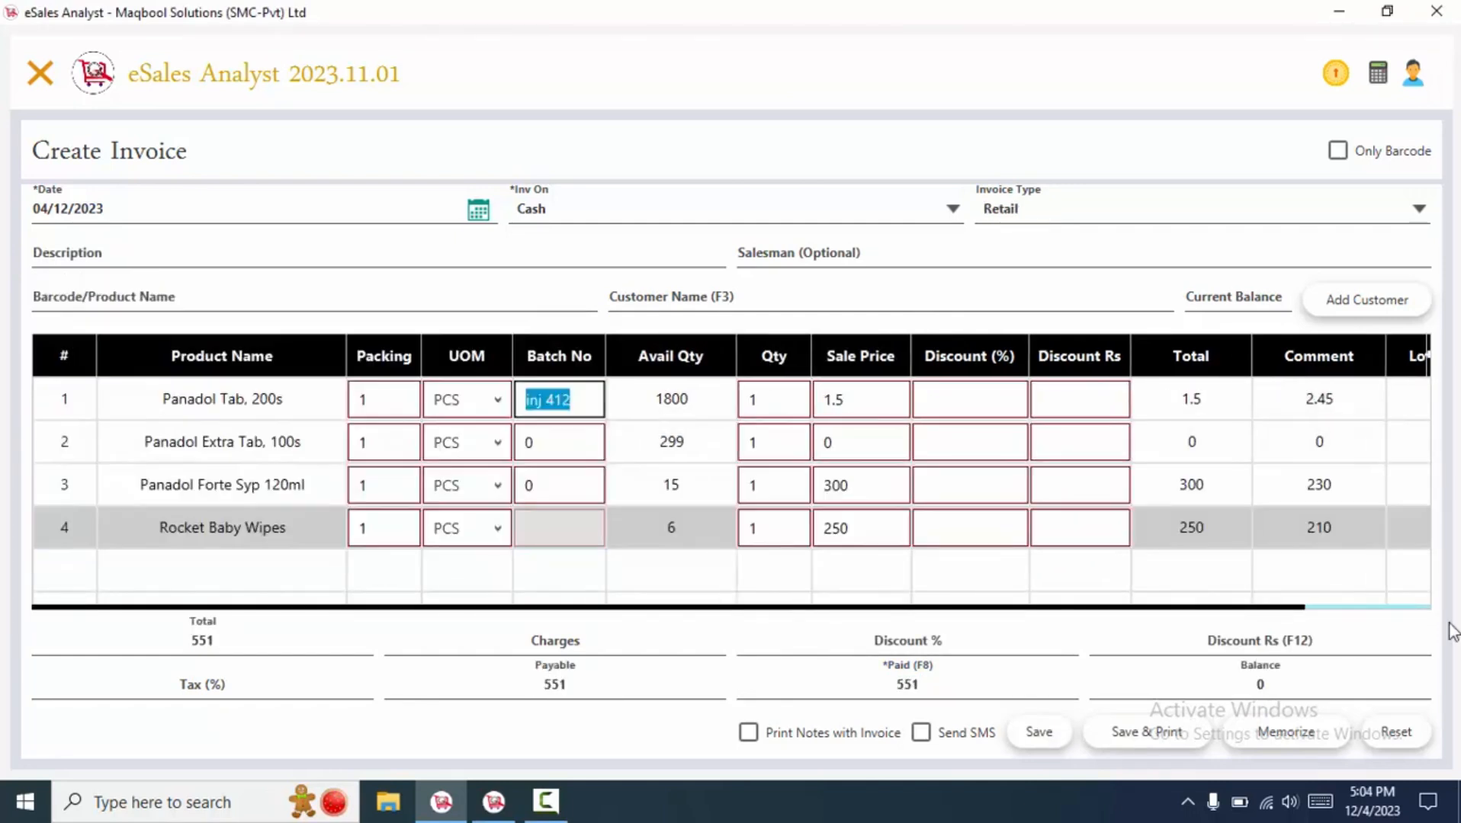
# Clear the batch number of the Panadol Tab, 200s line and show the list of its available batches
pyautogui.click(1321, 653)
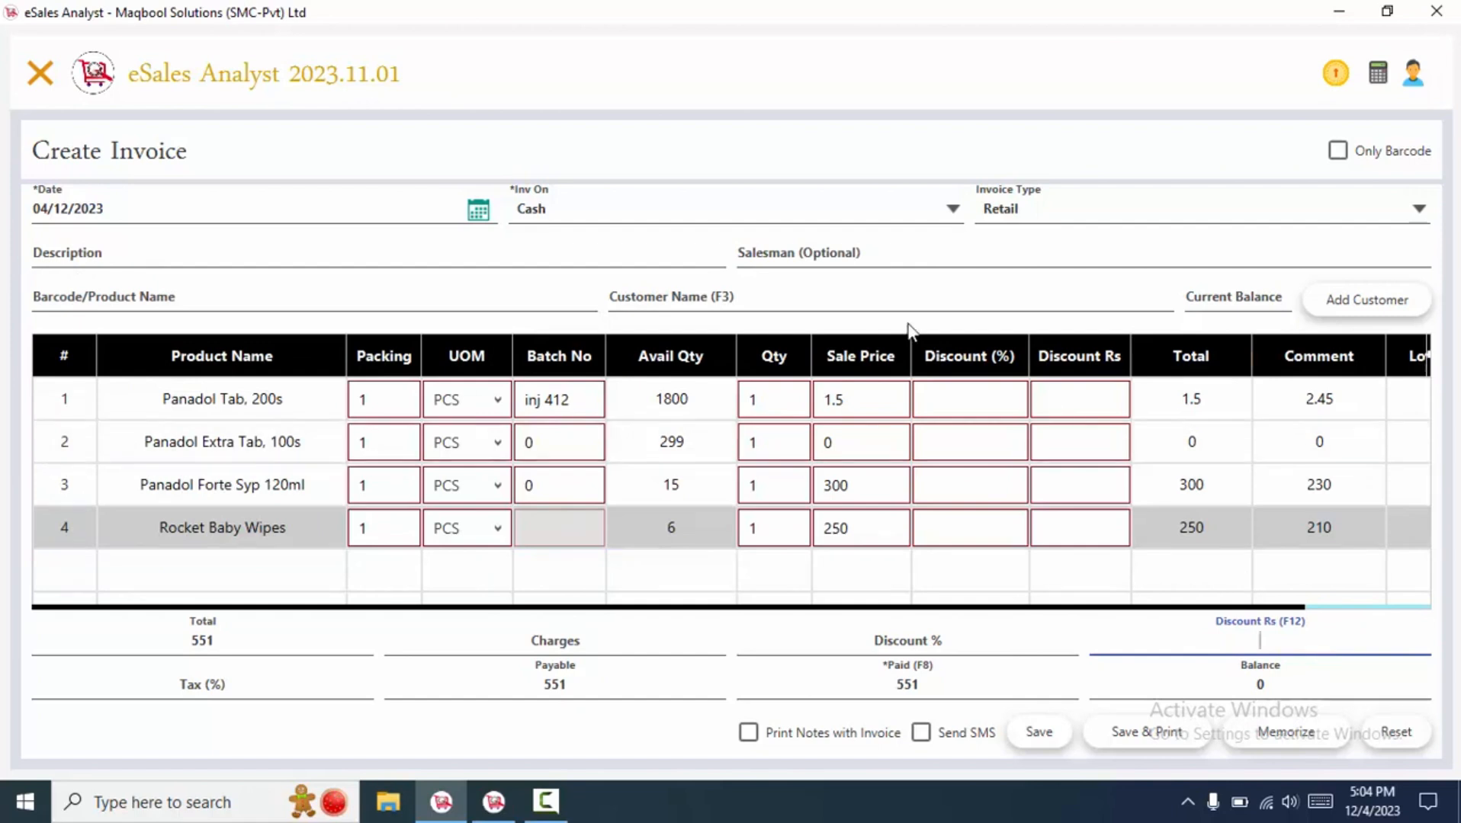
pyautogui.click(584, 390)
pyautogui.moveTo(585, 390); pyautogui.dragTo(509, 389)
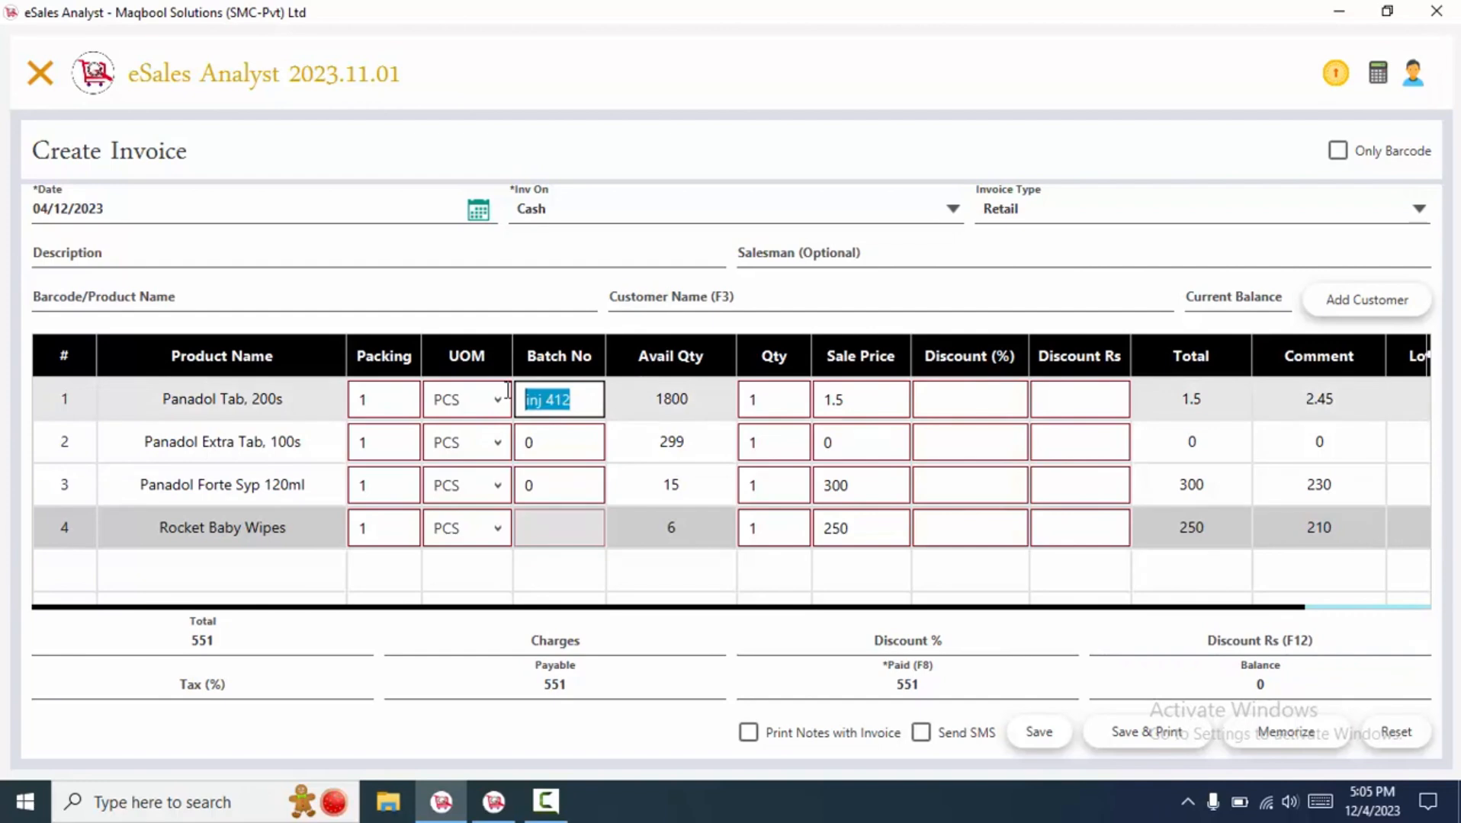
pyautogui.click(600, 388)
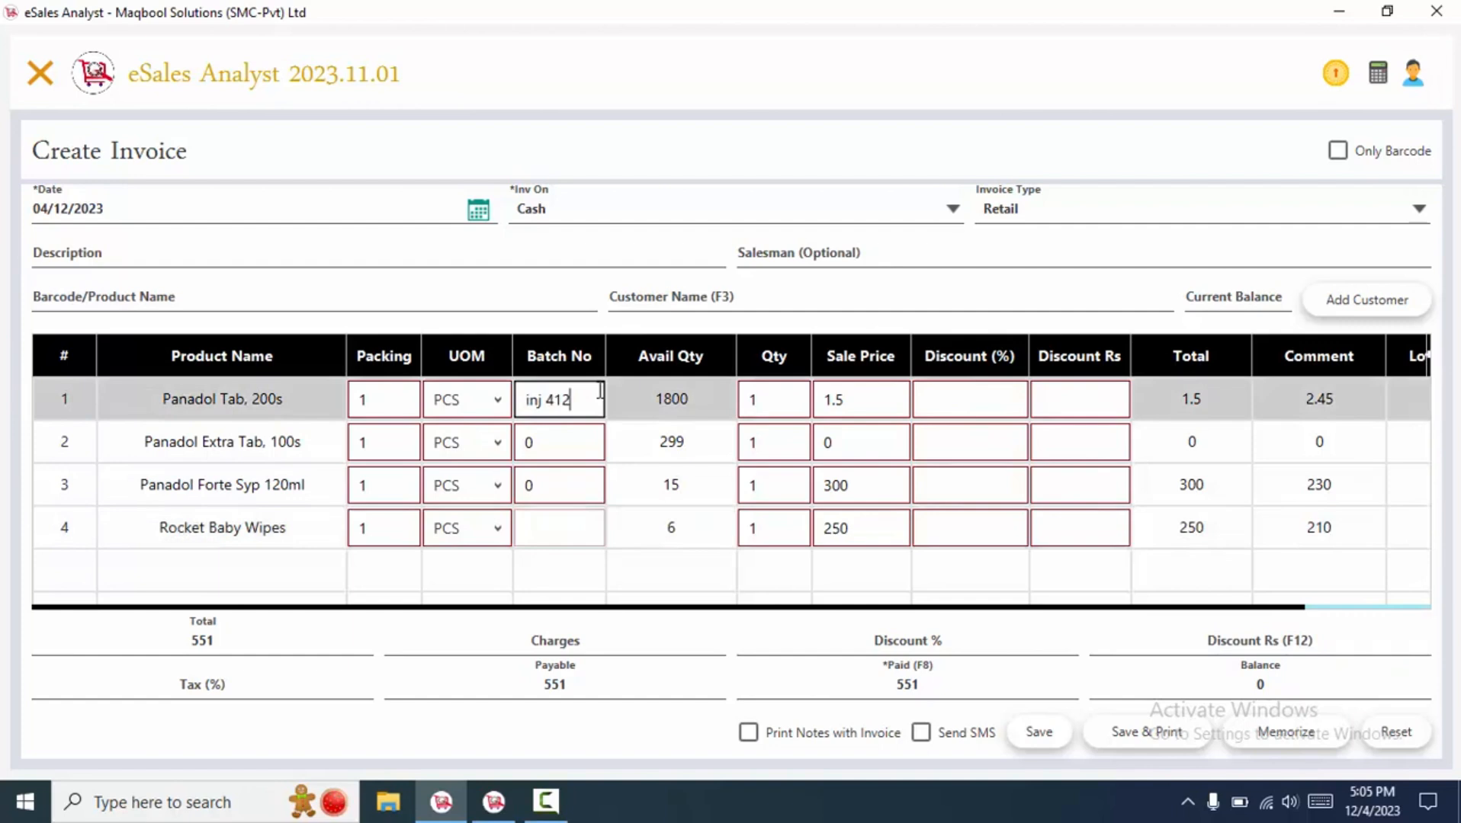
pyautogui.moveTo(595, 401); pyautogui.dragTo(510, 389)
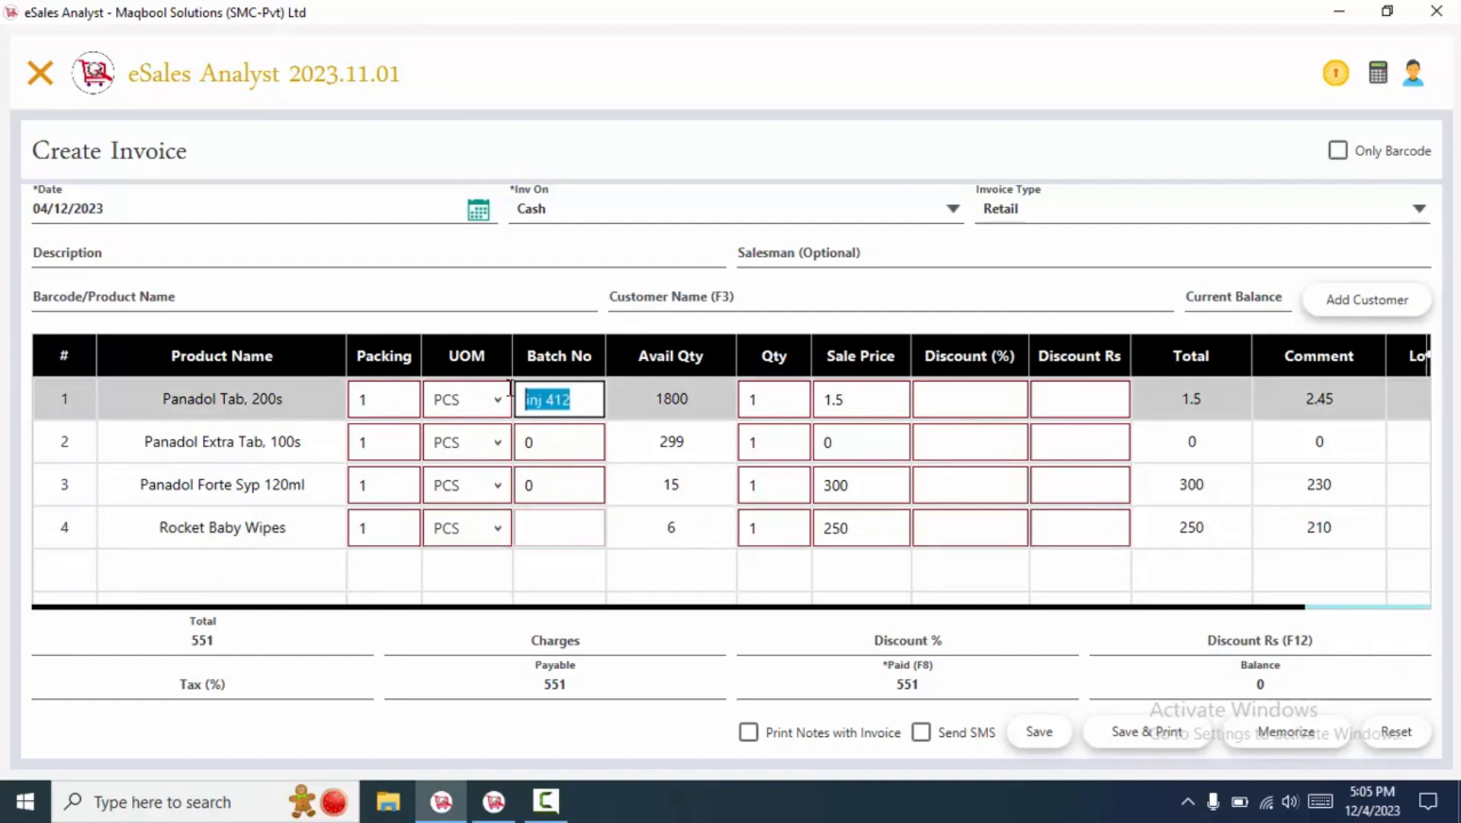
pyautogui.press('BackSpace')
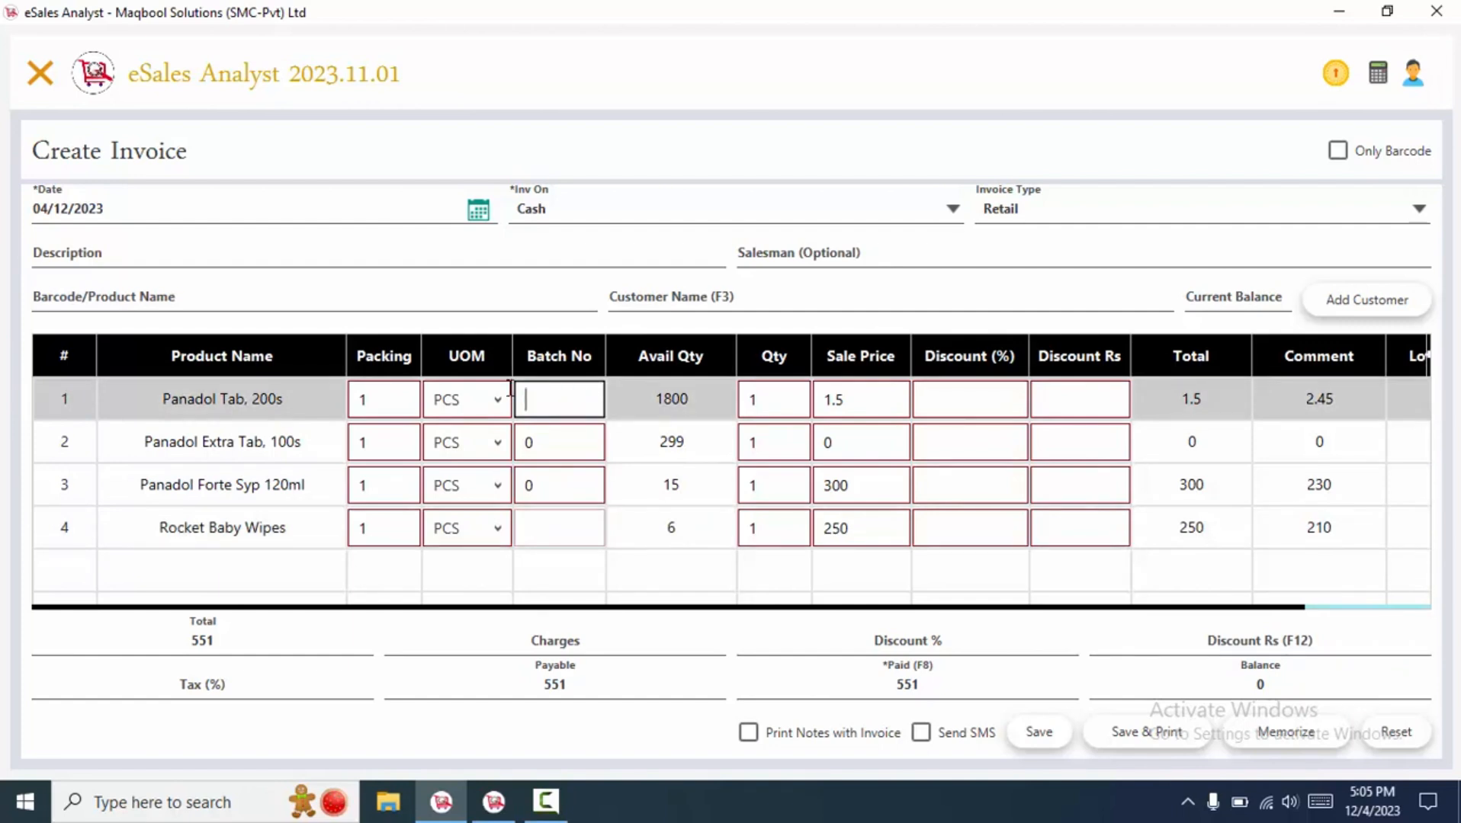
pyautogui.hotkey('ctrl', 'space')
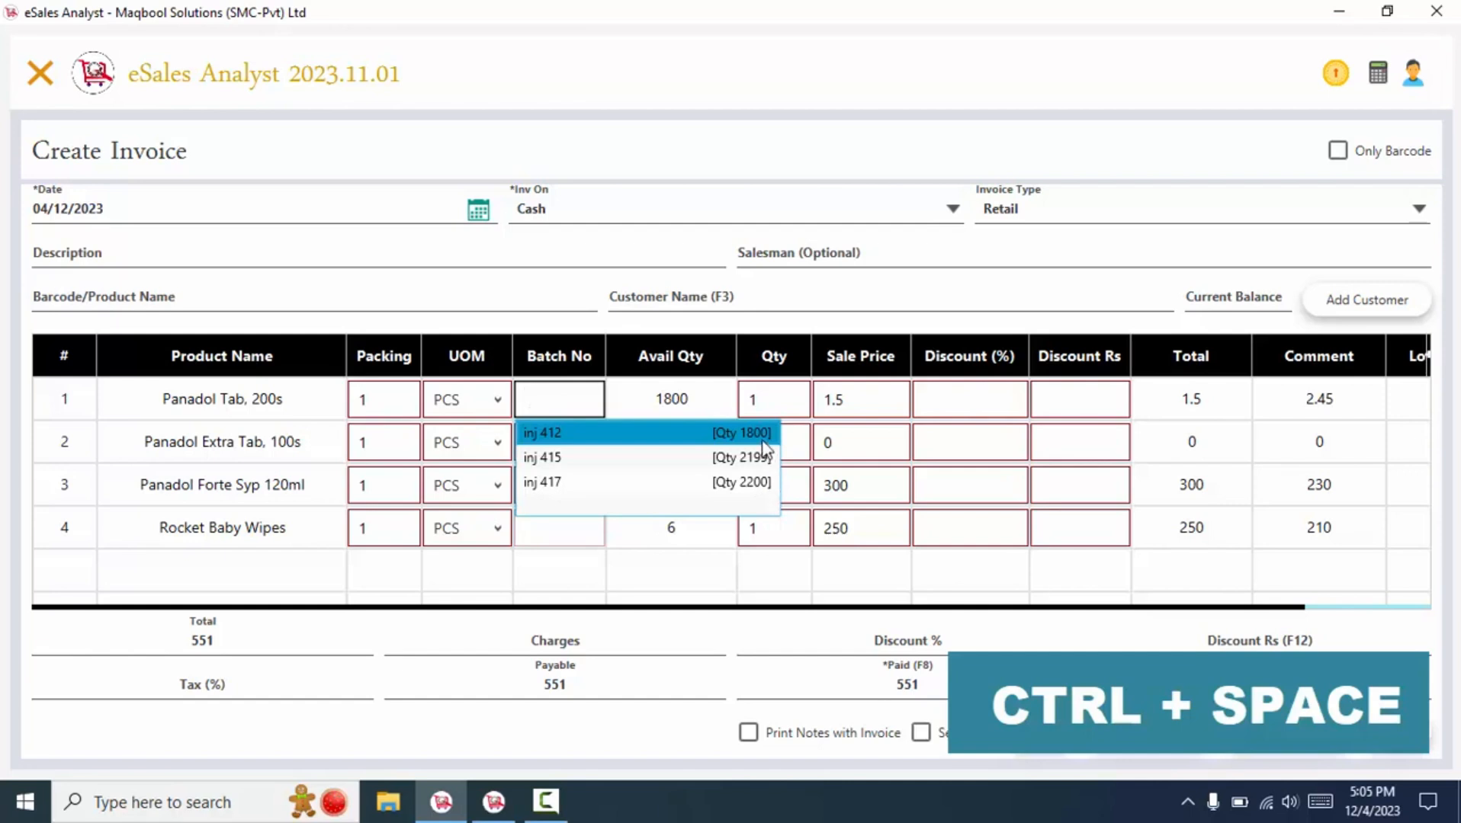
# Search the products for PANADOL to add another Panadol Tab, 200s line to the invoice
pyautogui.click(325, 310)
pyautogui.click(324, 303)
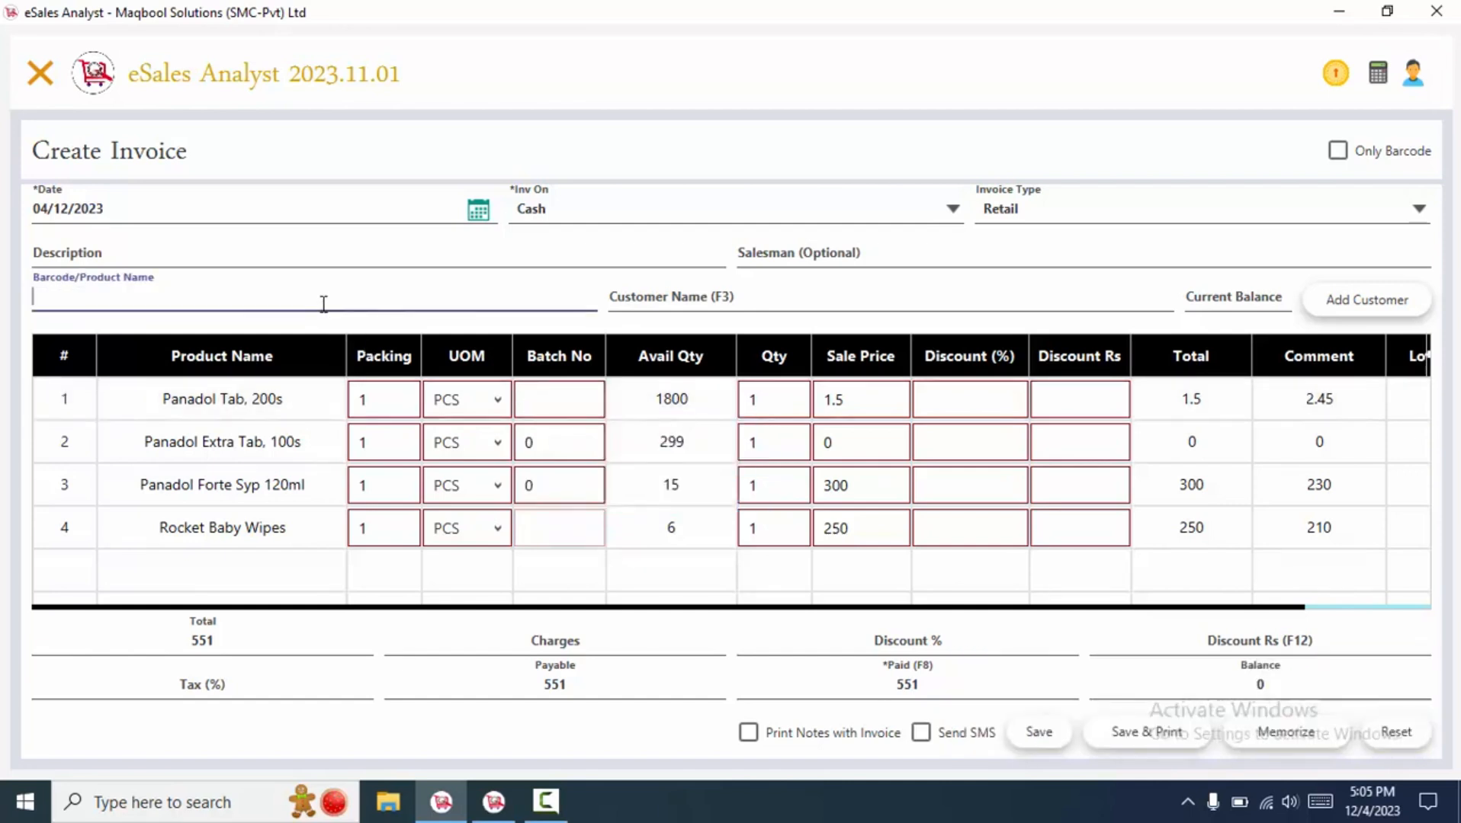
pyautogui.write('PANADOL')
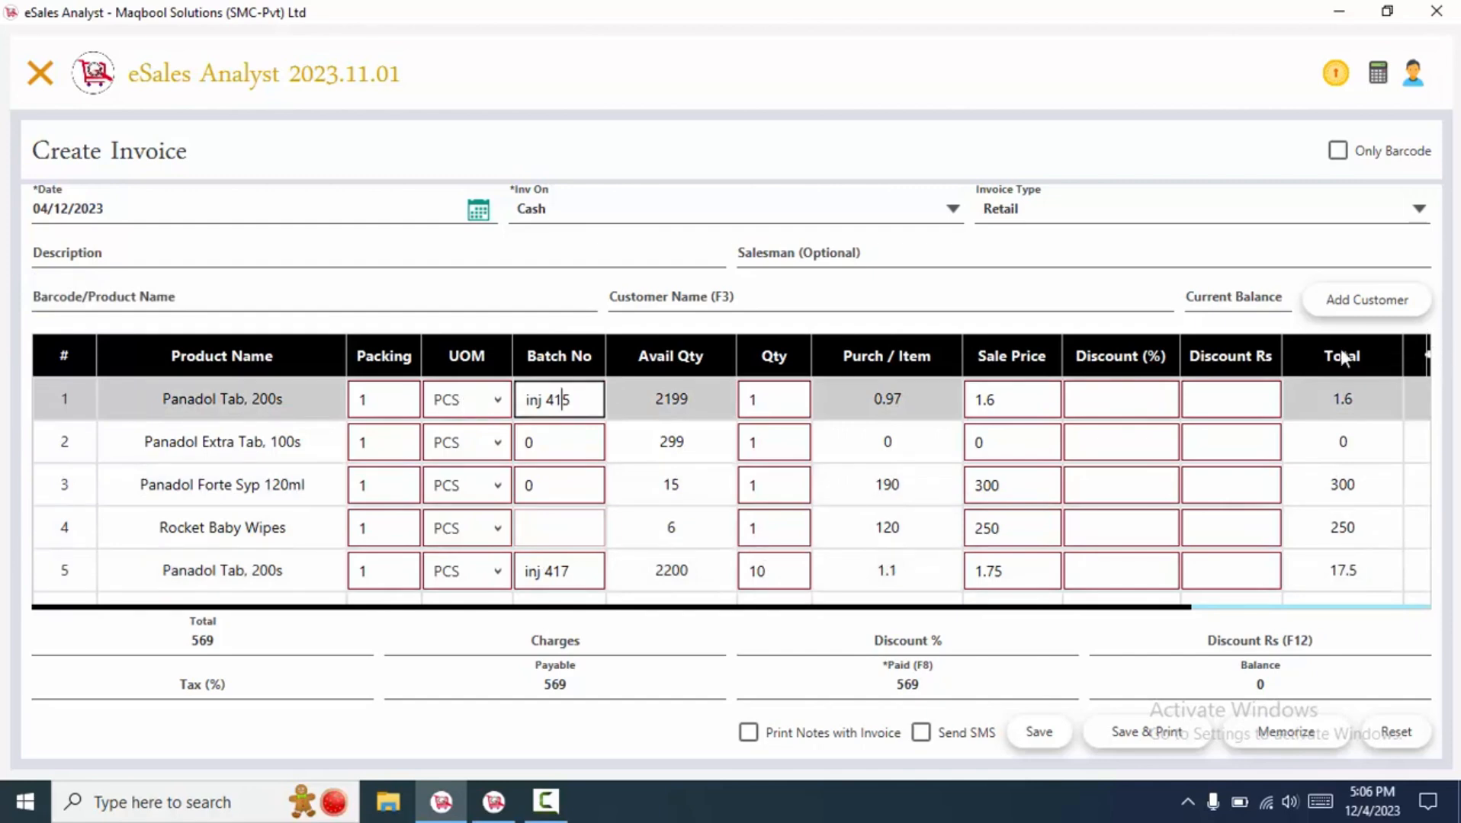
# Switch the unit of the first Panadol Tab, 200s line to Pack, check its quantity and sale price, and switch back to PCS
pyautogui.click(475, 400)
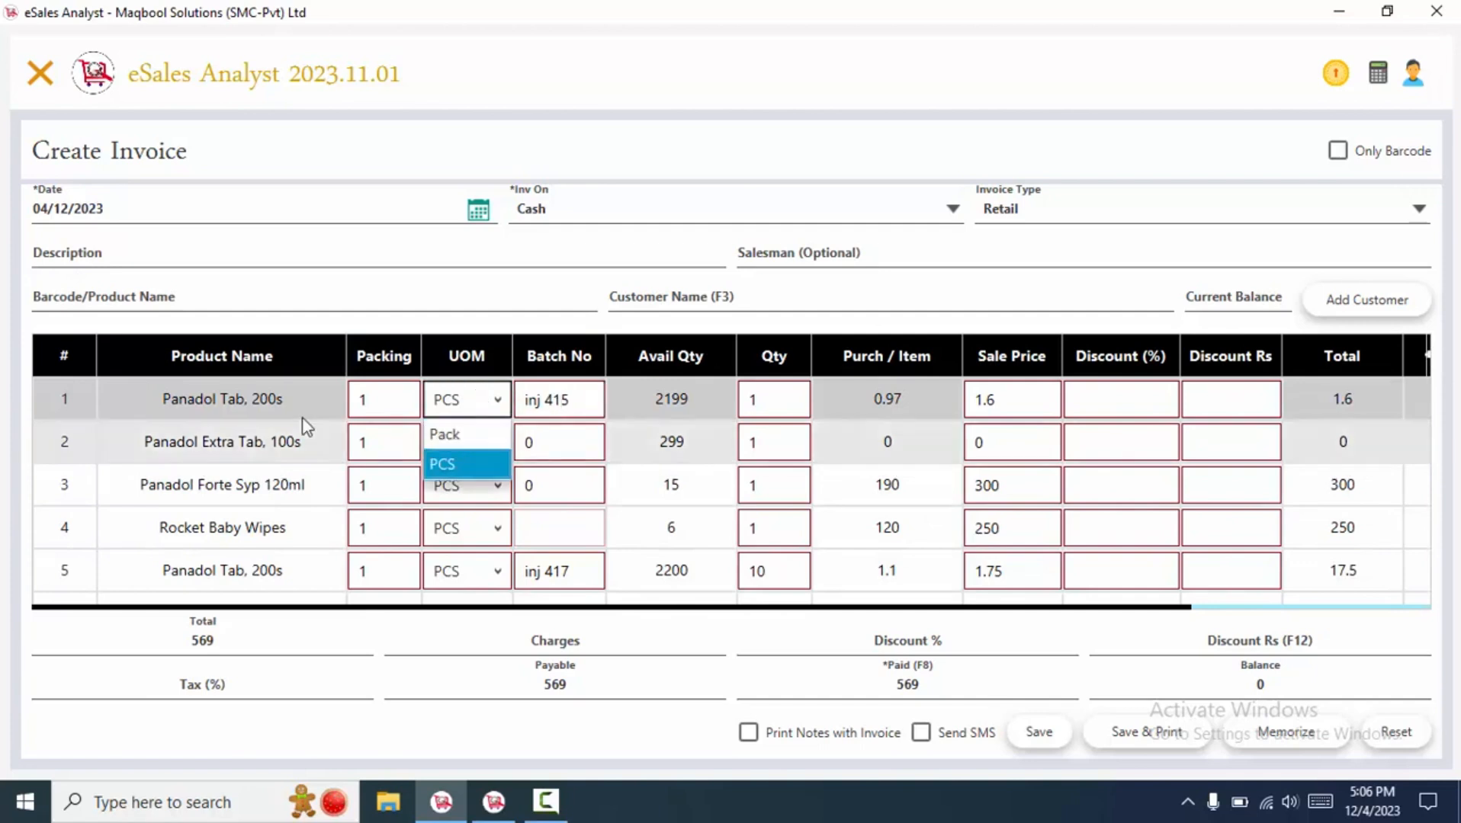
pyautogui.click(459, 435)
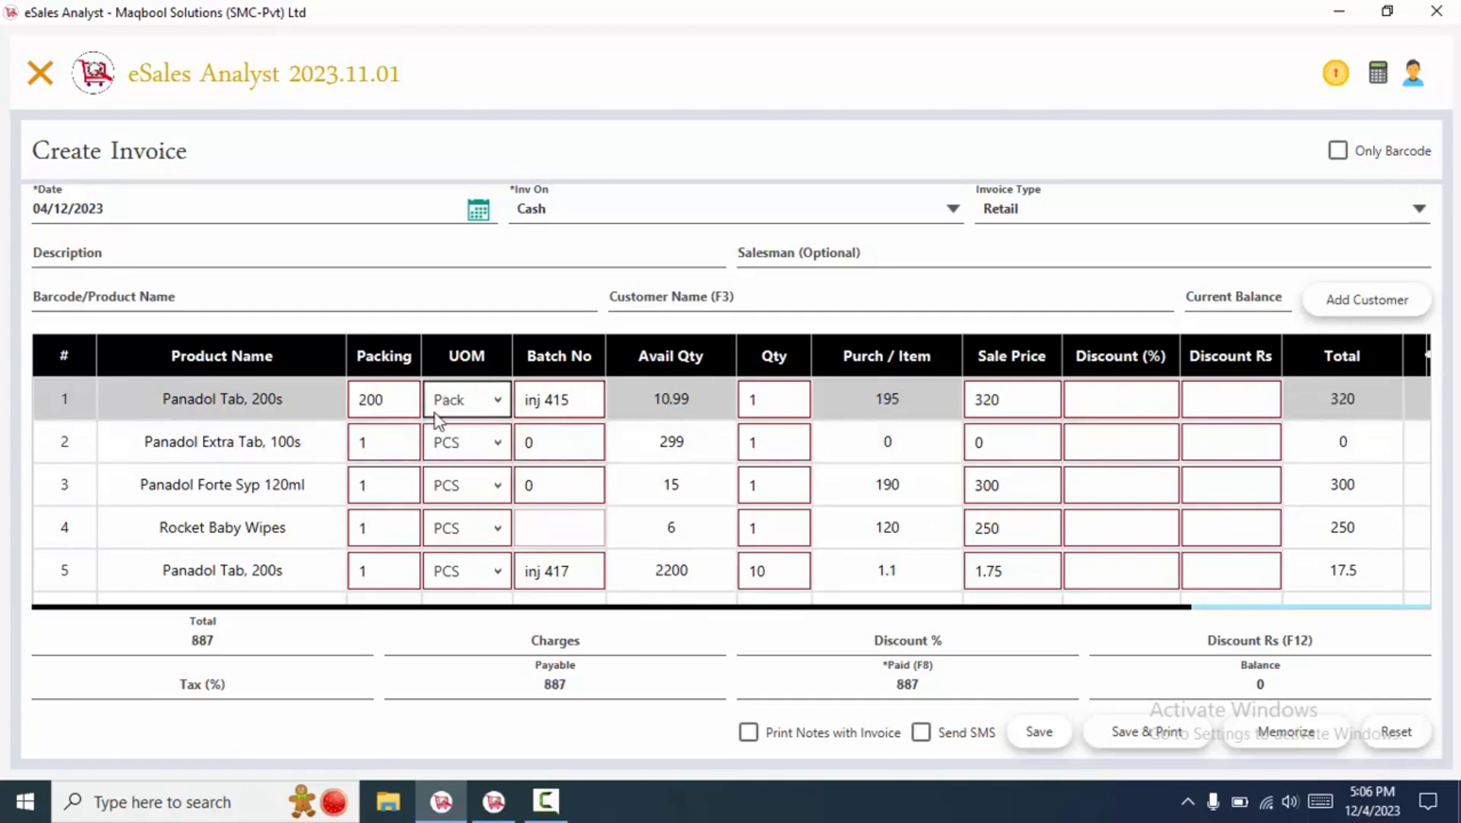
pyautogui.click(920, 419)
pyautogui.click(754, 406)
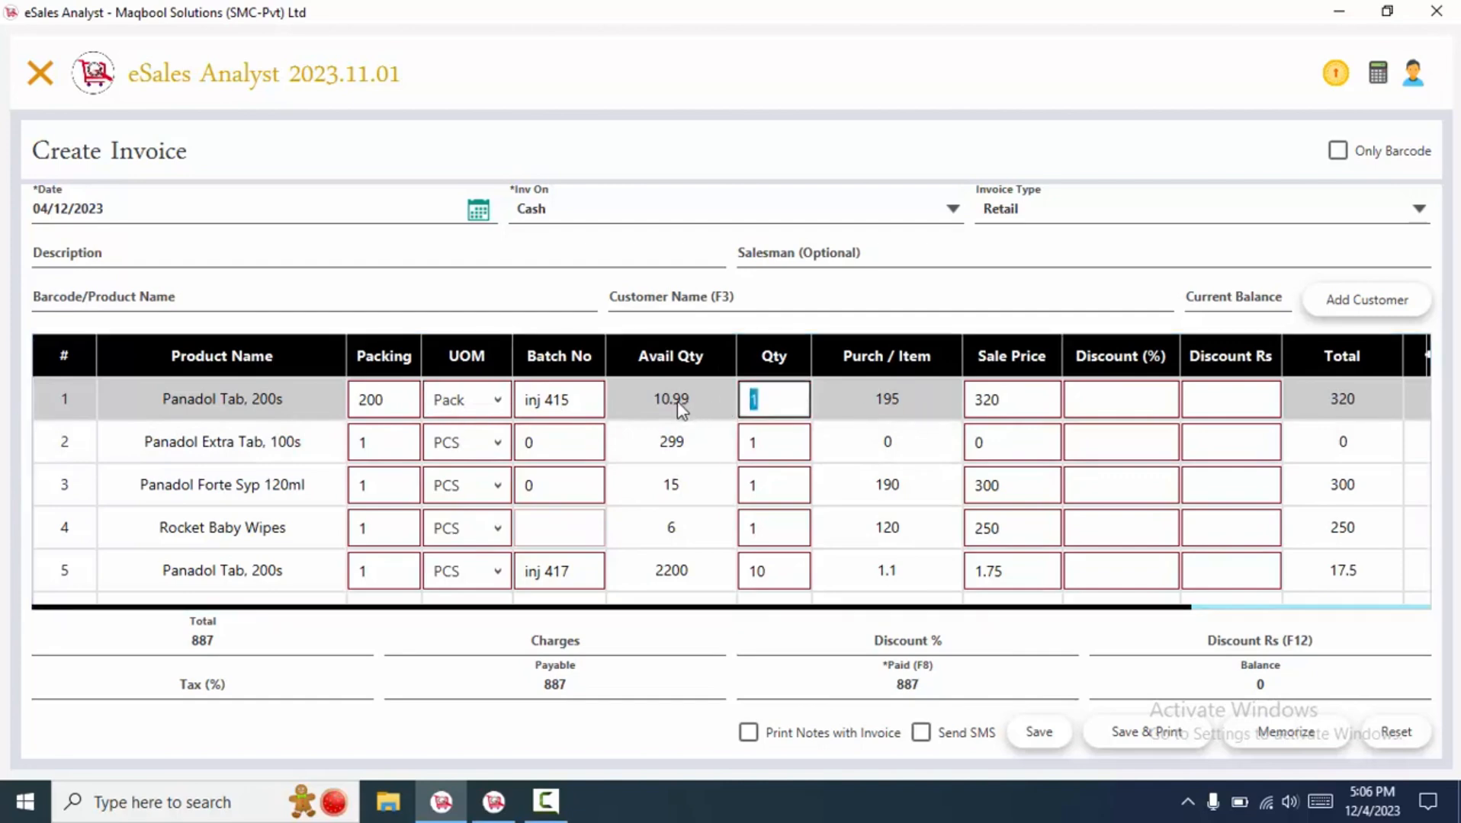
pyautogui.click(1012, 398)
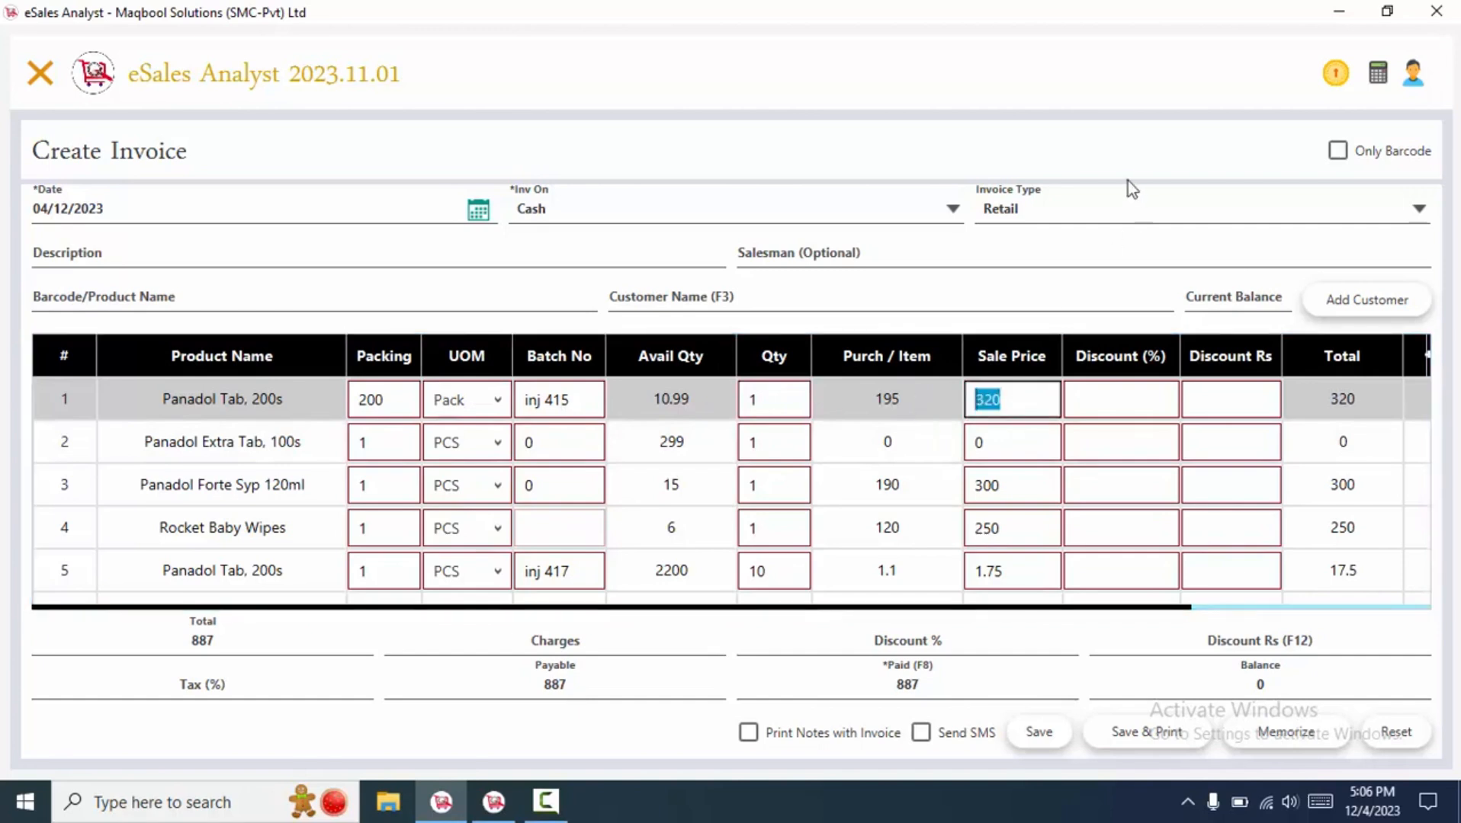
pyautogui.click(491, 413)
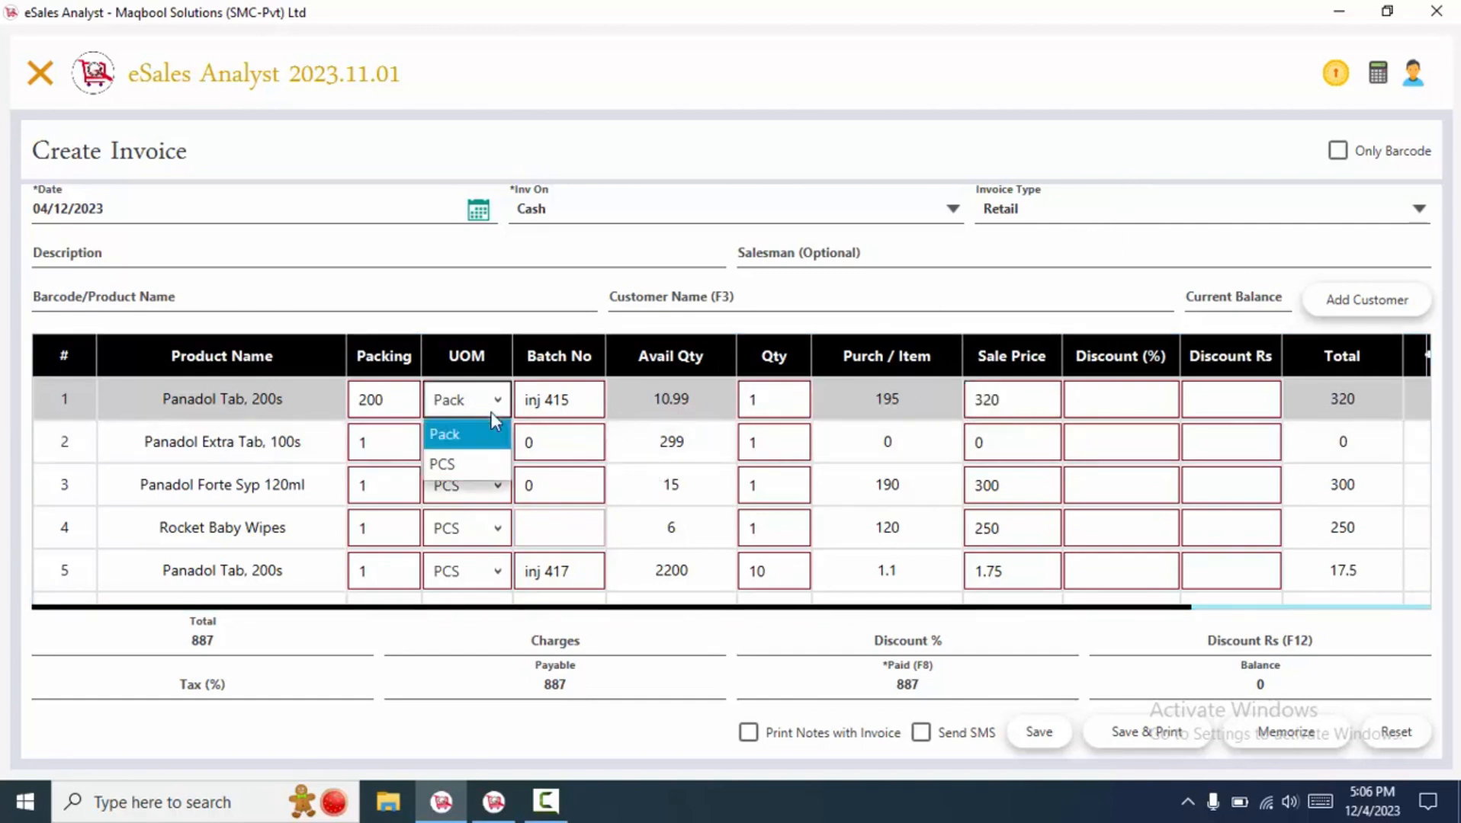
pyautogui.click(476, 455)
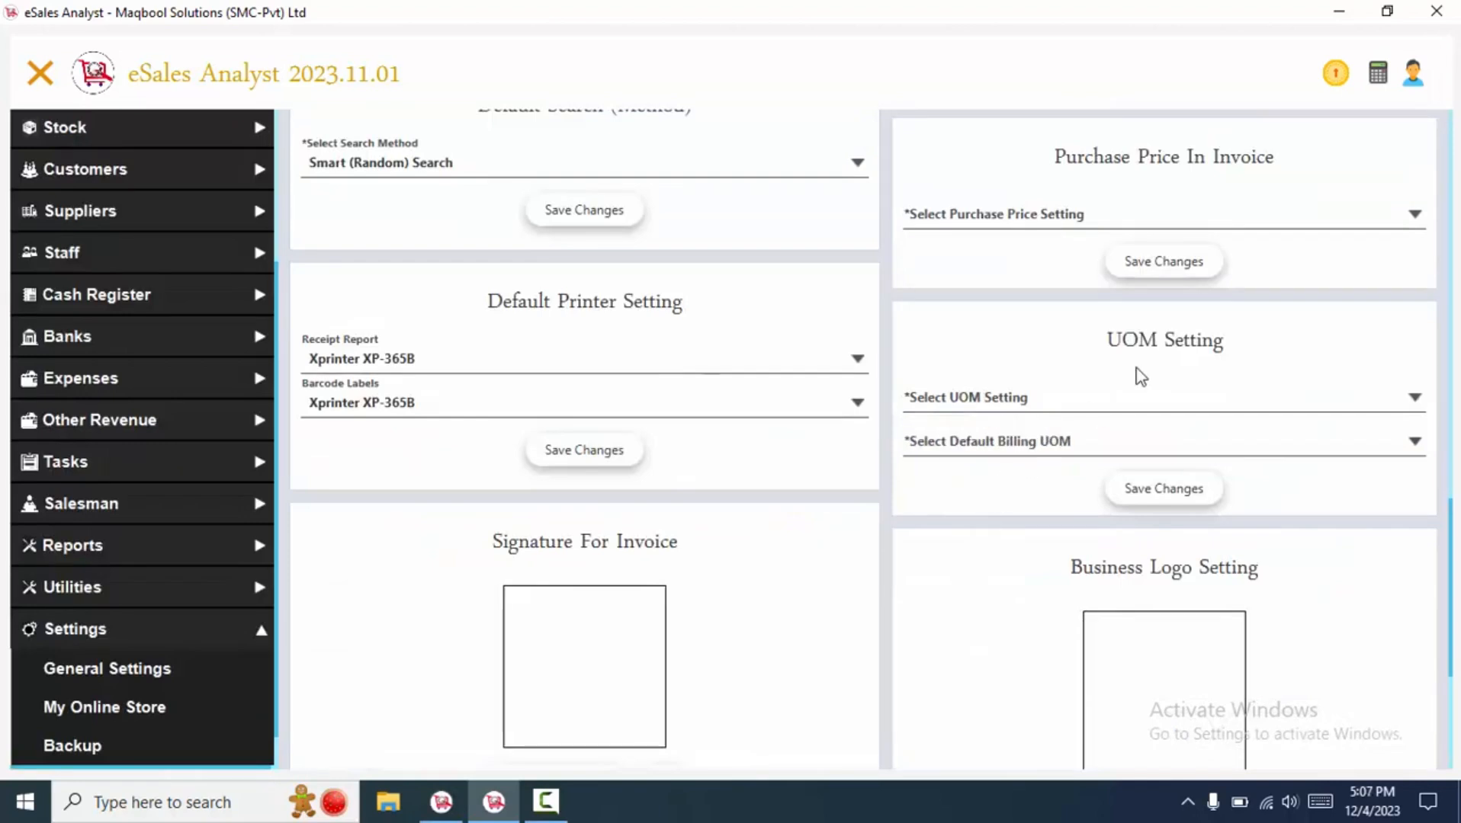
# Look at the default billing unit choices under UOM Setting without picking one, and return to the invoice window
pyautogui.click(944, 462)
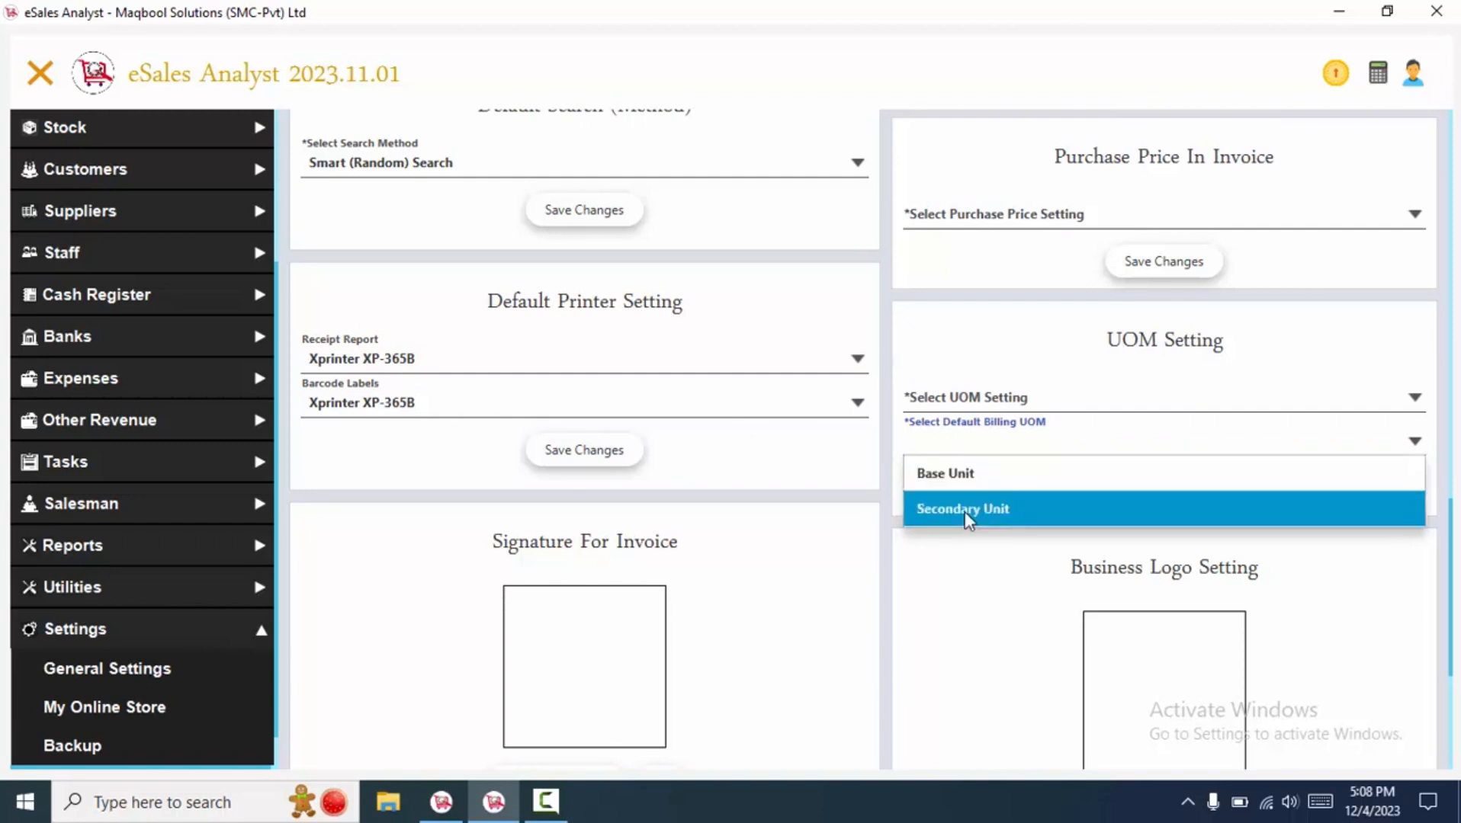
pyautogui.click(938, 585)
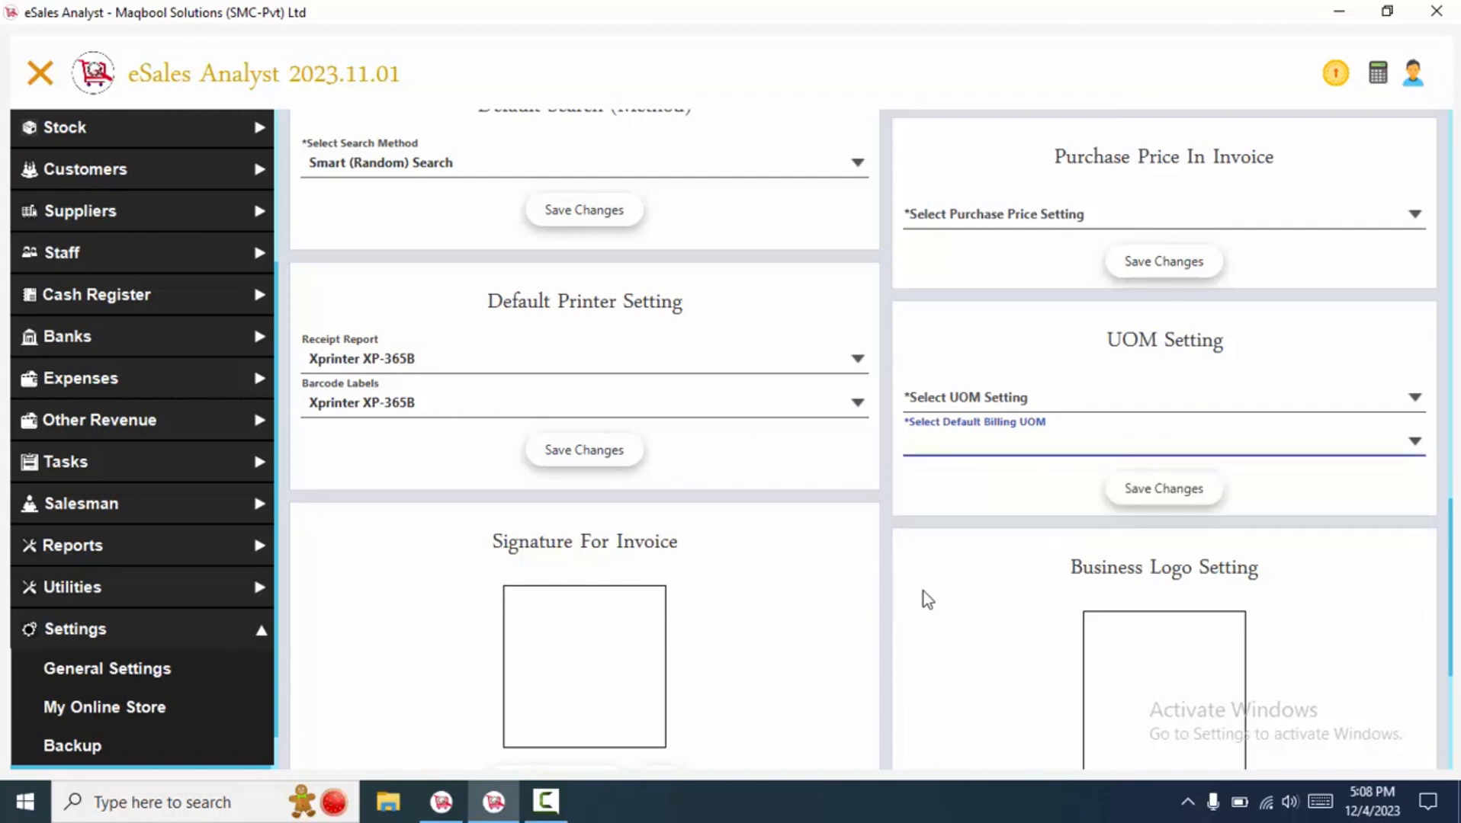
pyautogui.click(442, 802)
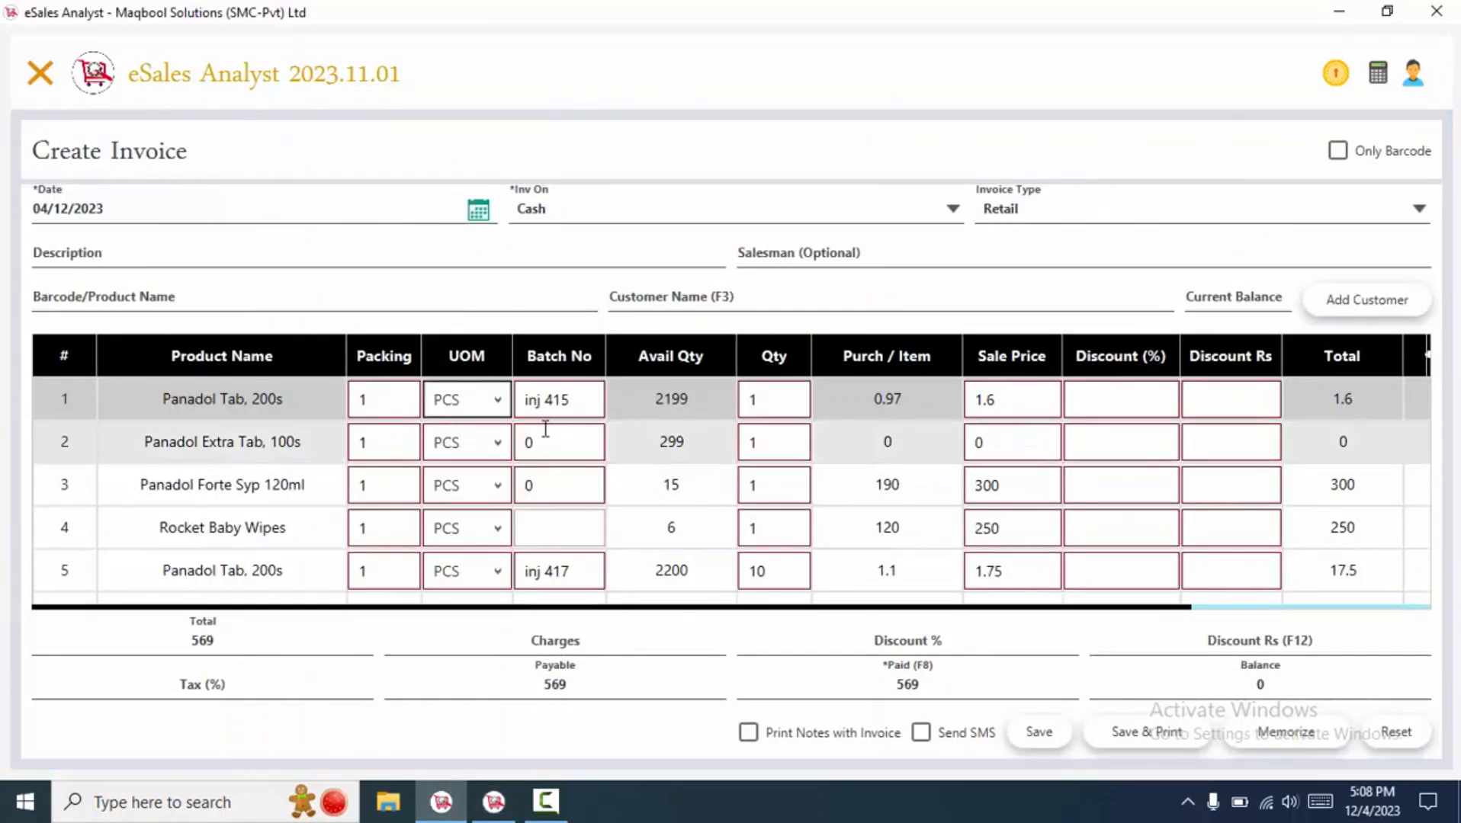
# Set the unit of the first Panadol Tab, 200s line to Pack and select its packing value
pyautogui.click(494, 400)
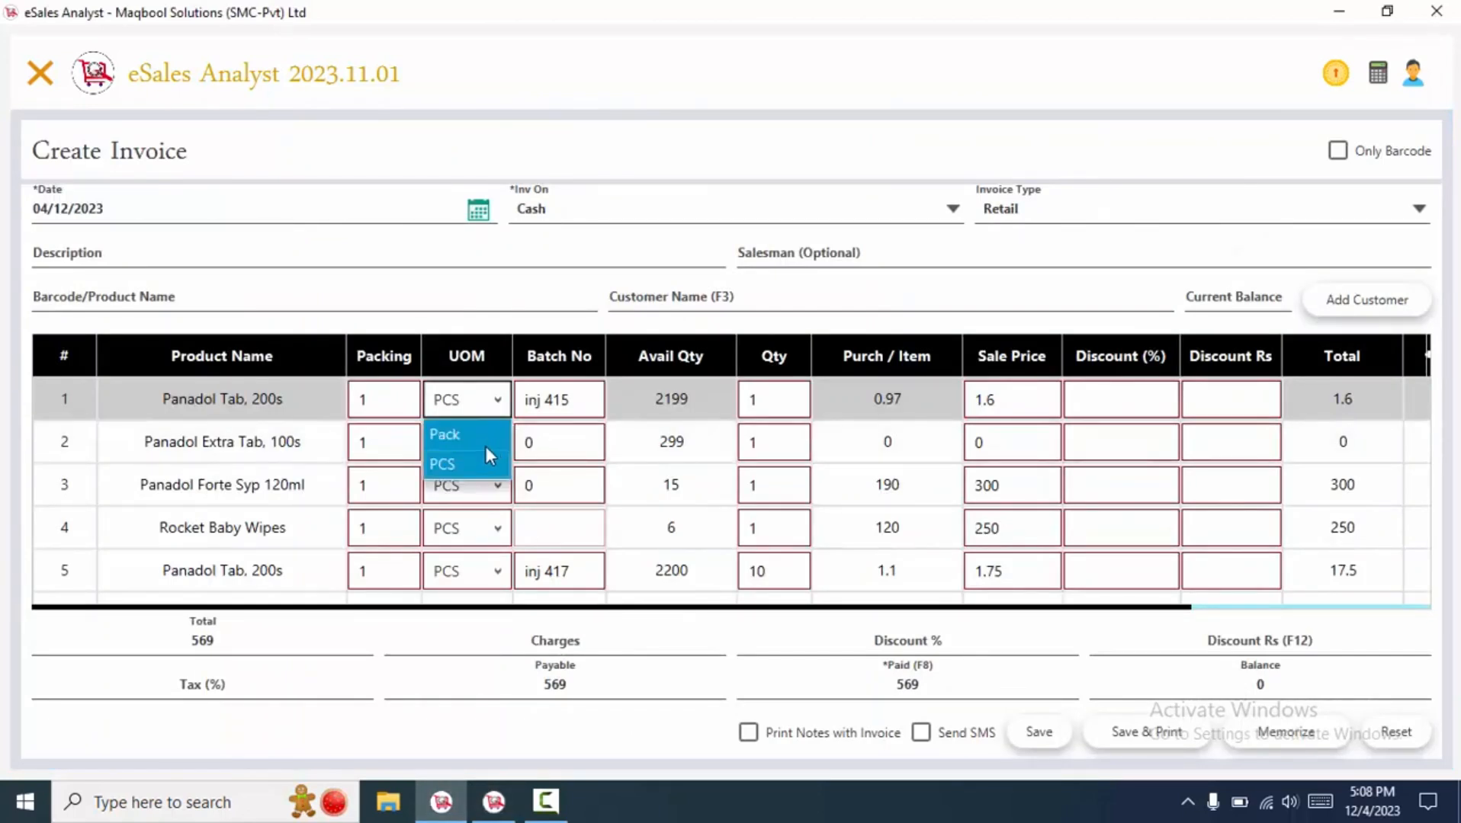
pyautogui.click(460, 304)
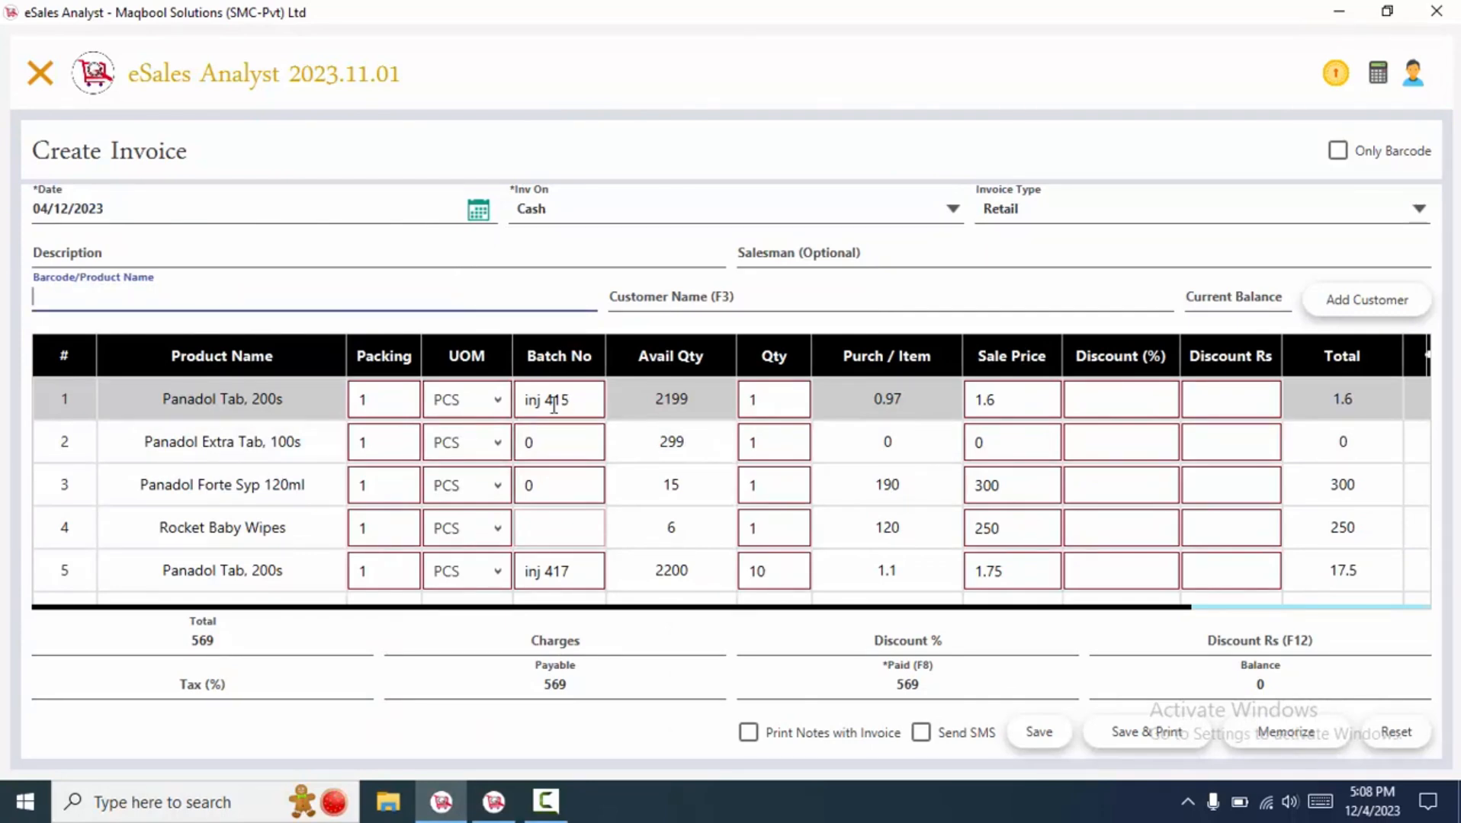
pyautogui.click(364, 403)
pyautogui.click(450, 404)
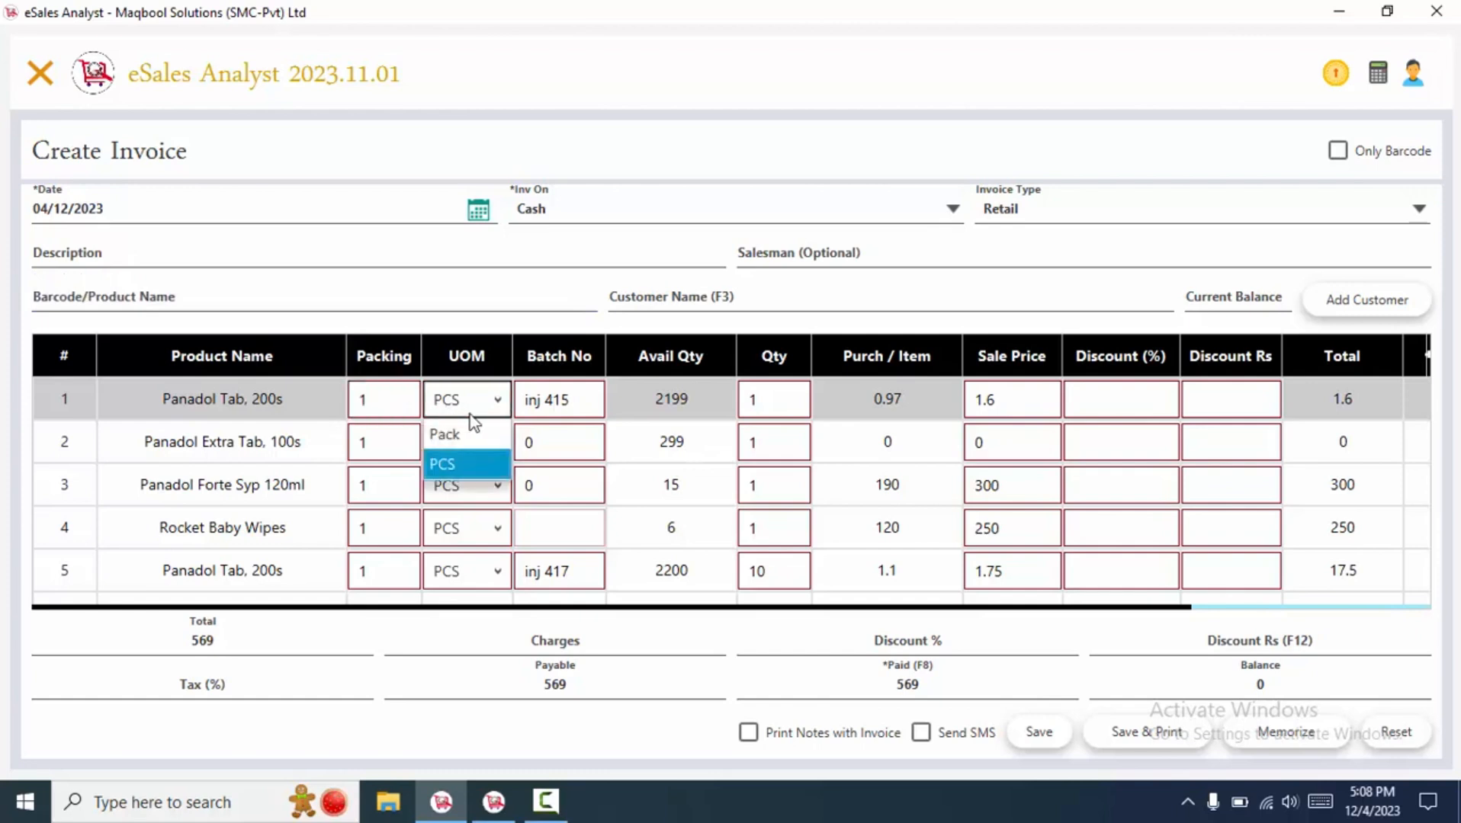
pyautogui.click(472, 436)
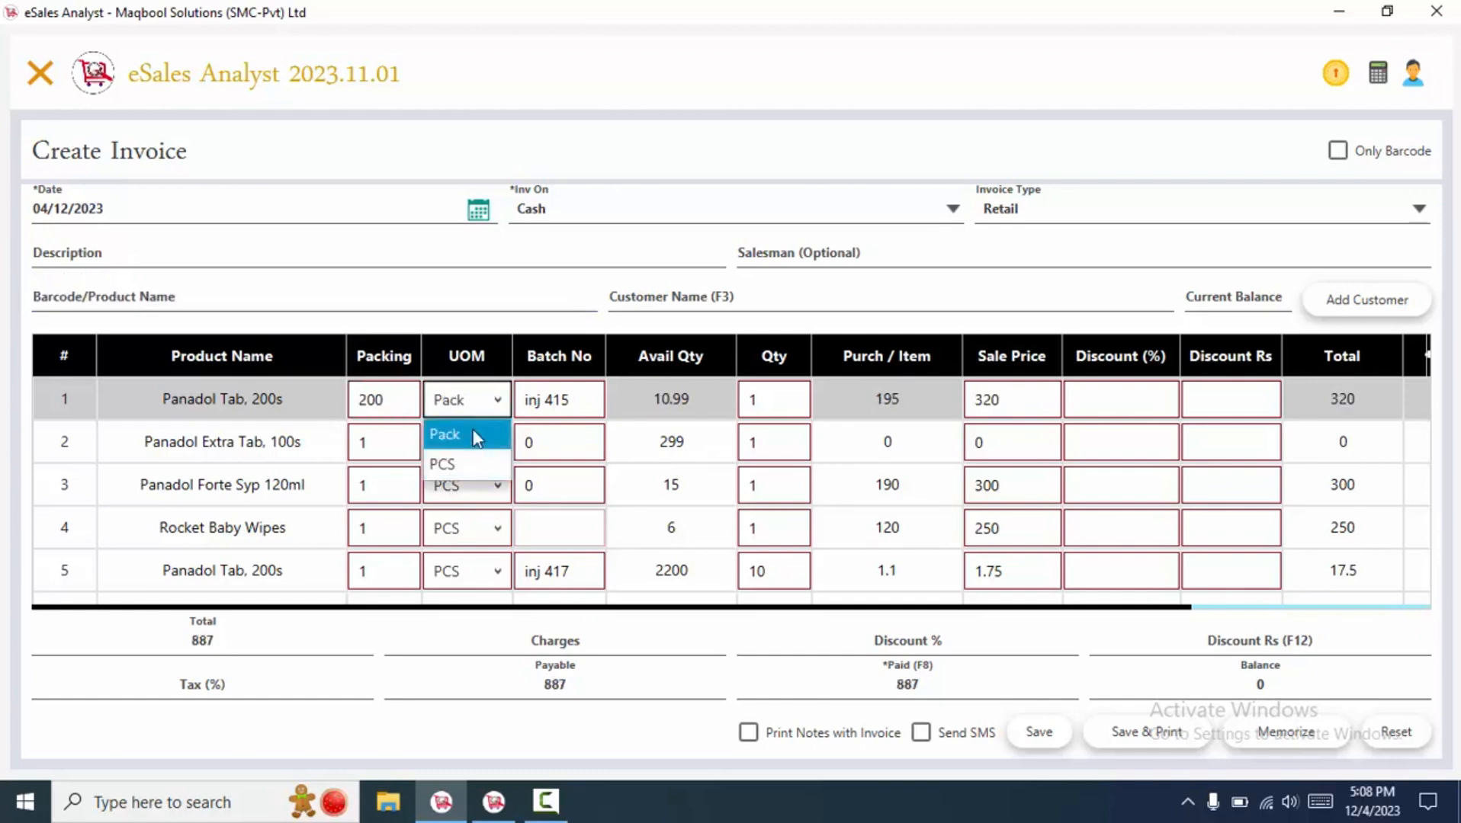
pyautogui.click(353, 408)
pyautogui.click(394, 407)
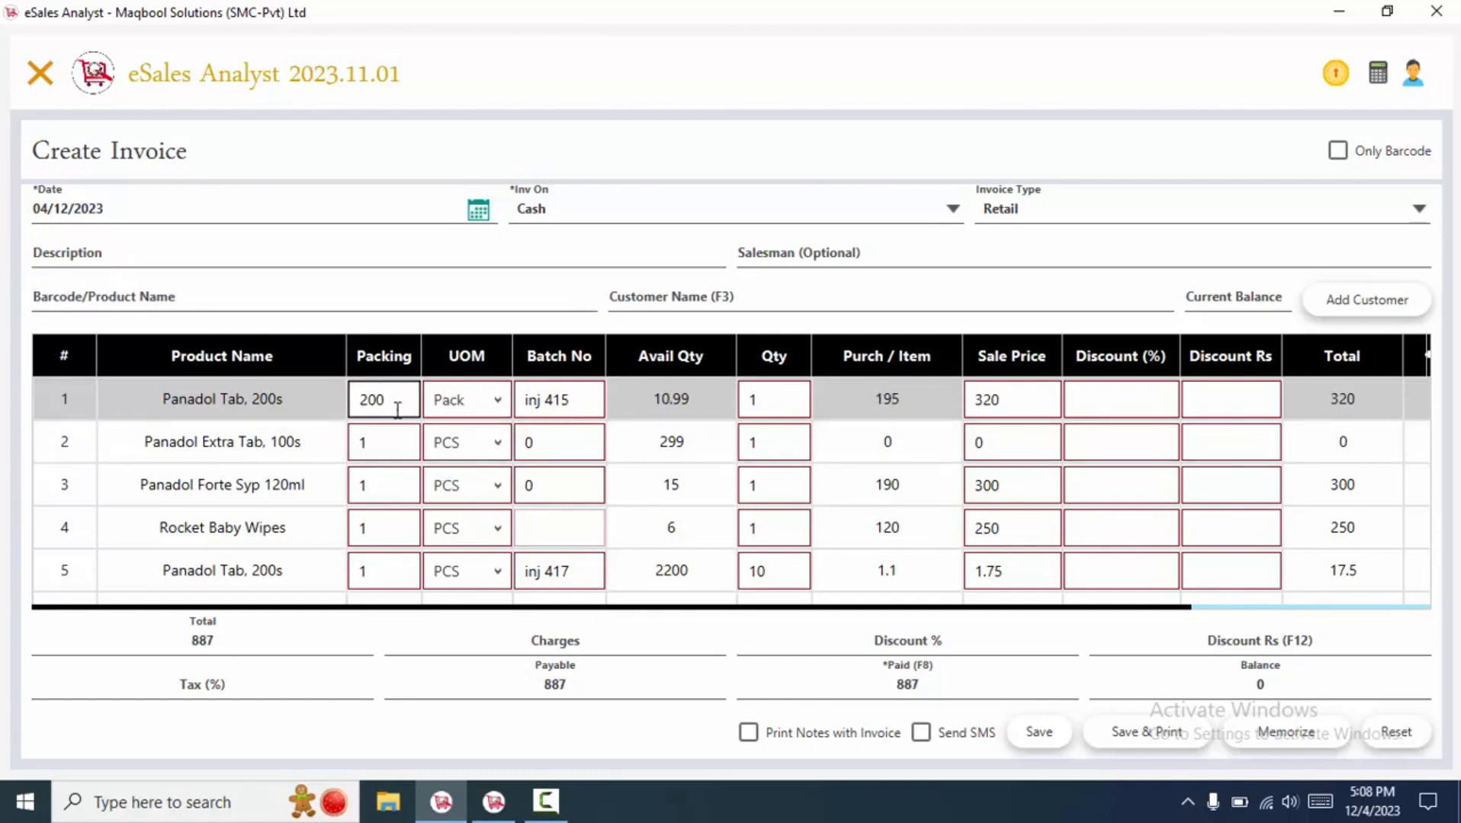
pyautogui.moveTo(400, 406); pyautogui.dragTo(333, 393)
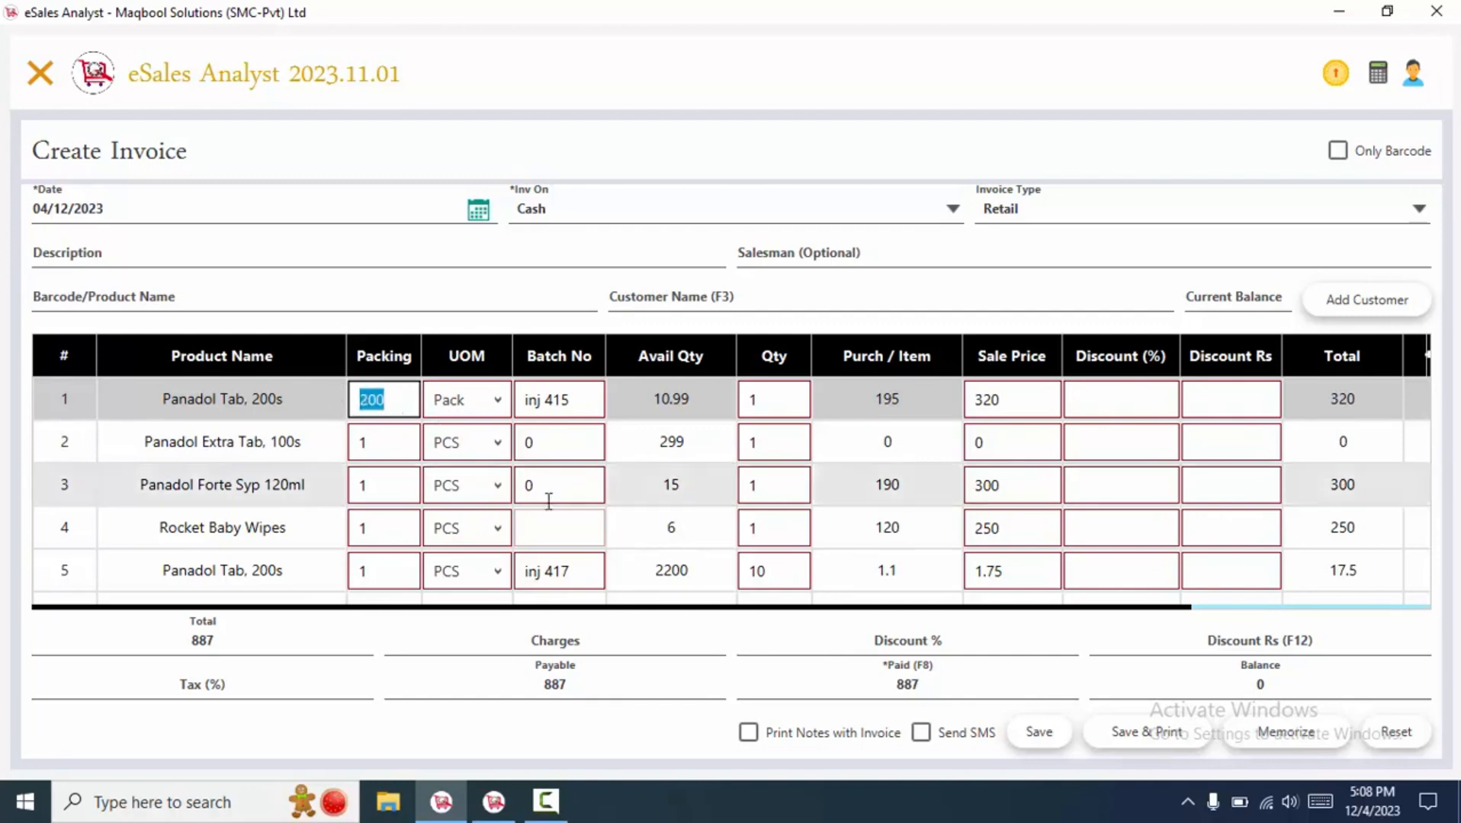
# Set the quantity of the first Panadol Tab, 200s line to 10 and its discount to 2 percent
pyautogui.click(575, 612)
pyautogui.hscroll(3, 617, 611)
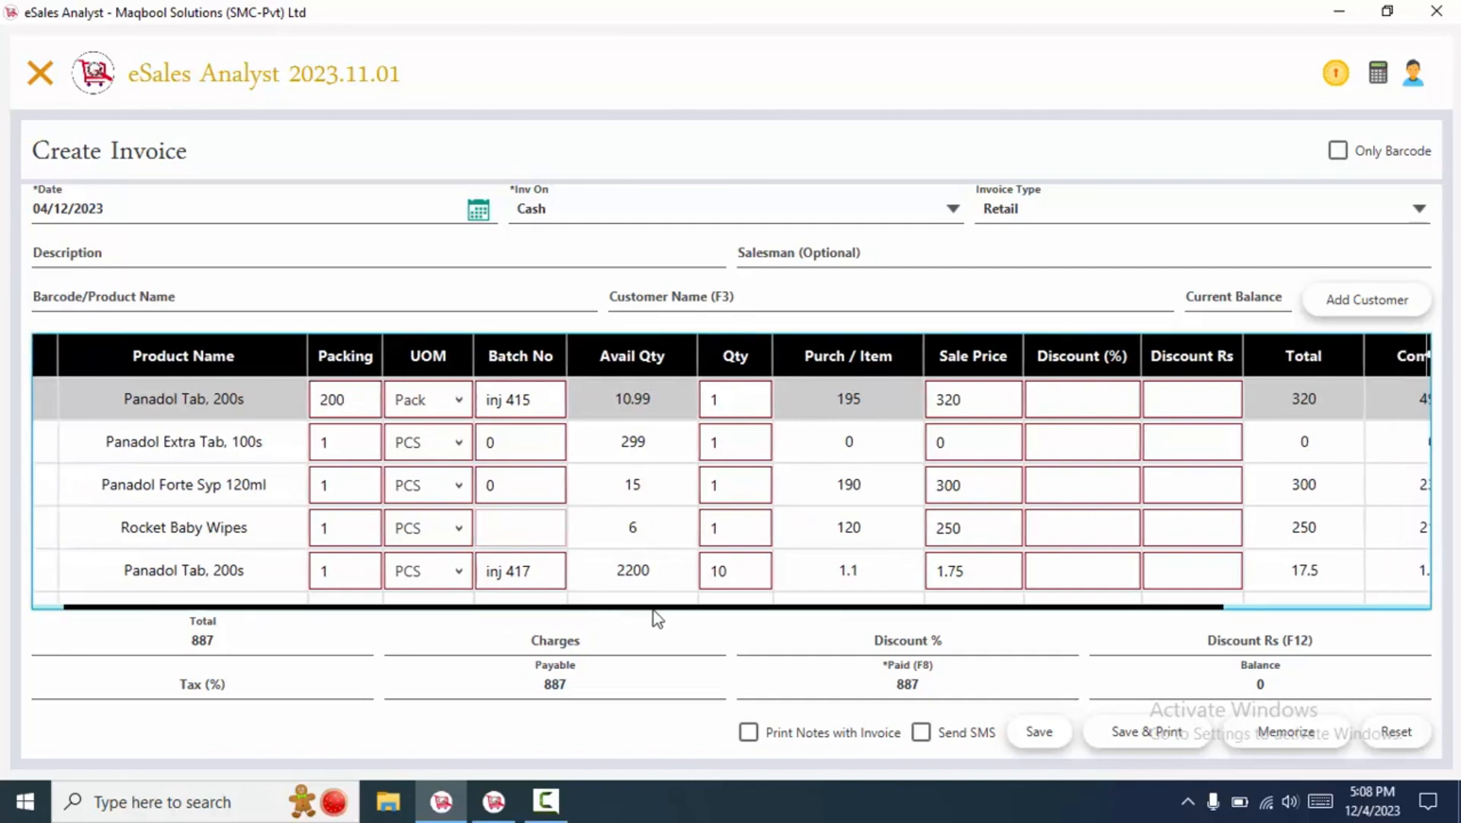
pyautogui.click(667, 402)
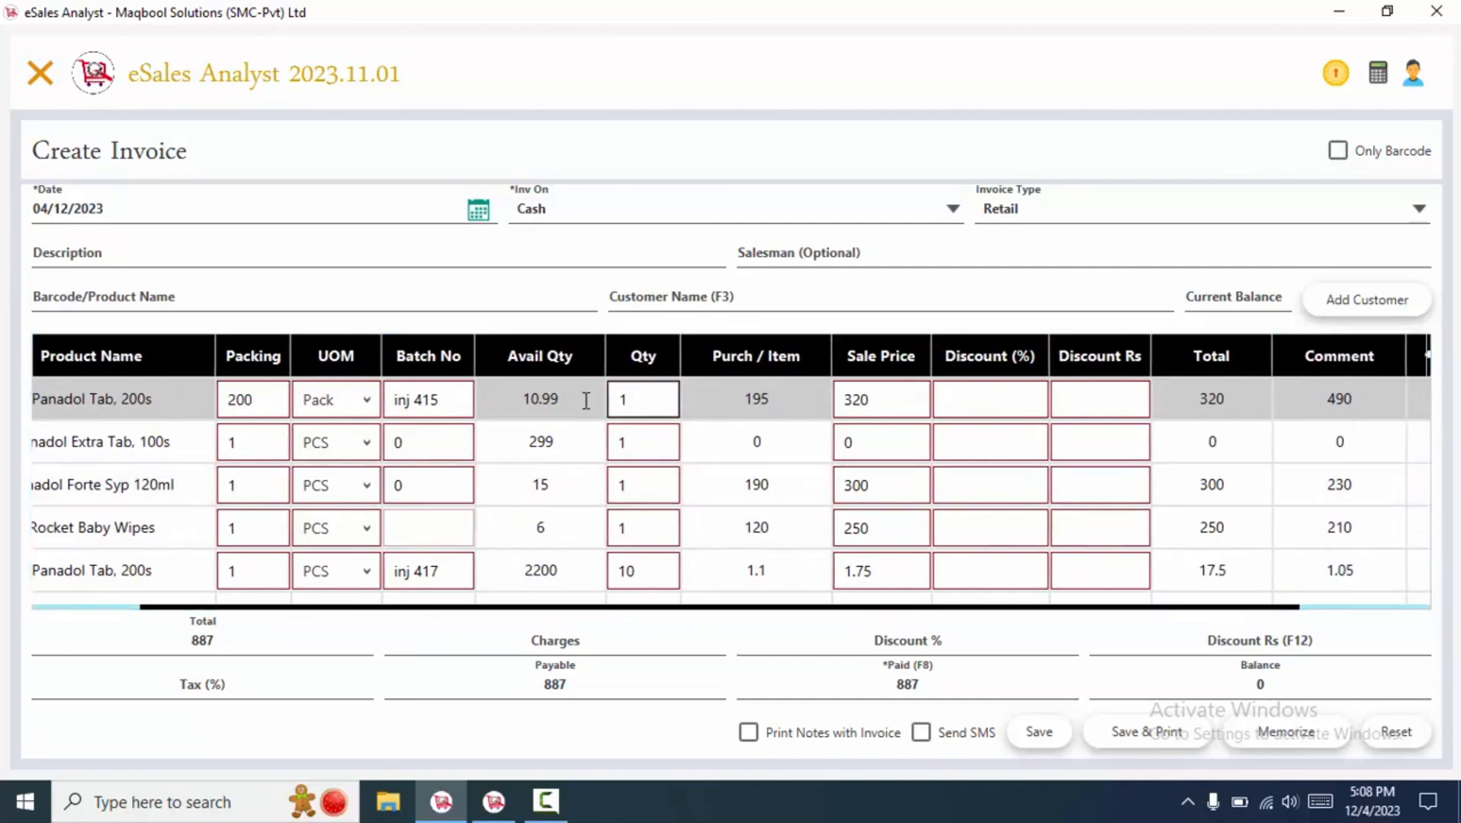
pyautogui.write('1')
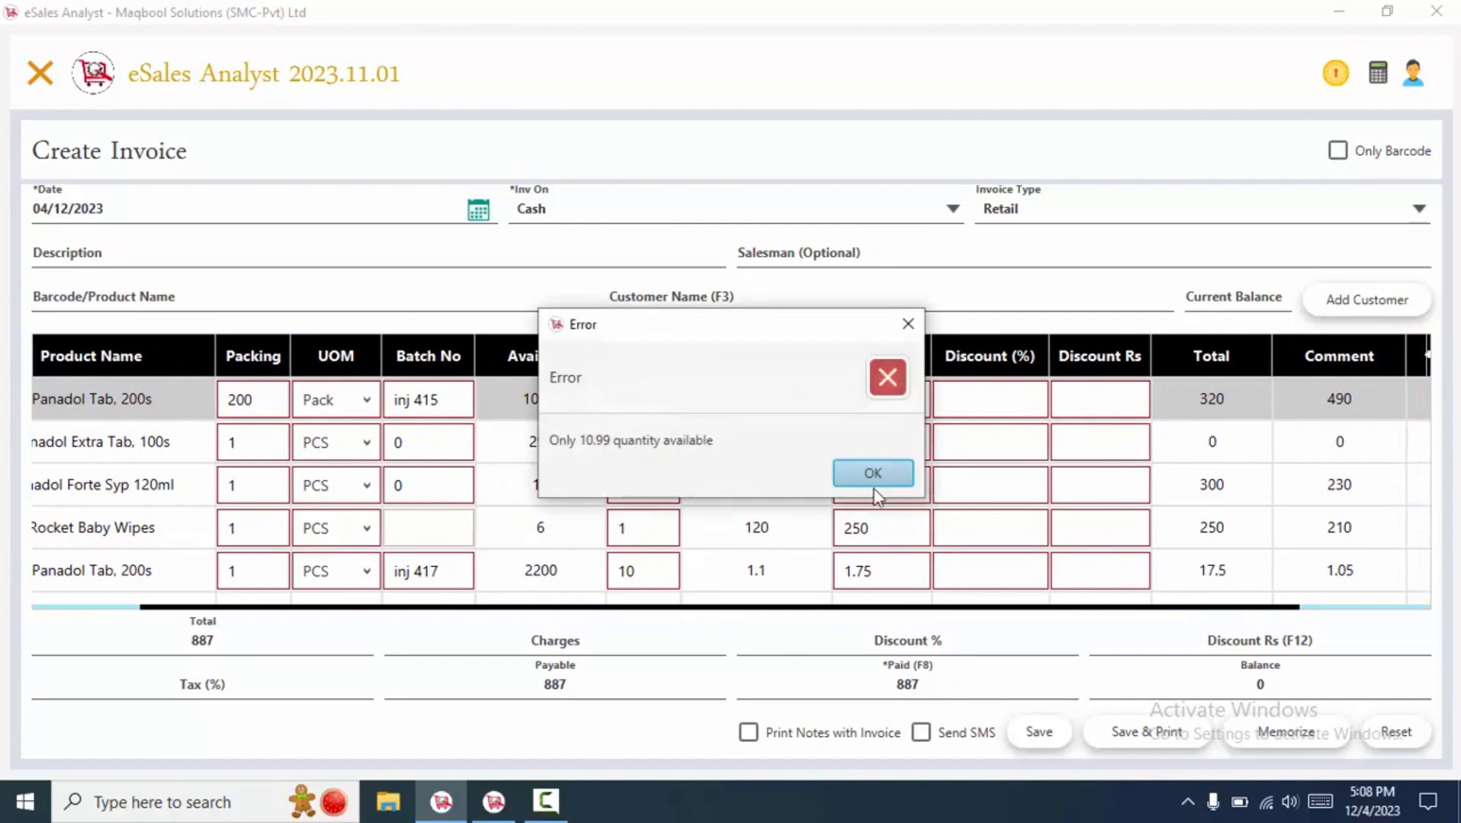
pyautogui.click(875, 476)
pyautogui.doubleClick(662, 400)
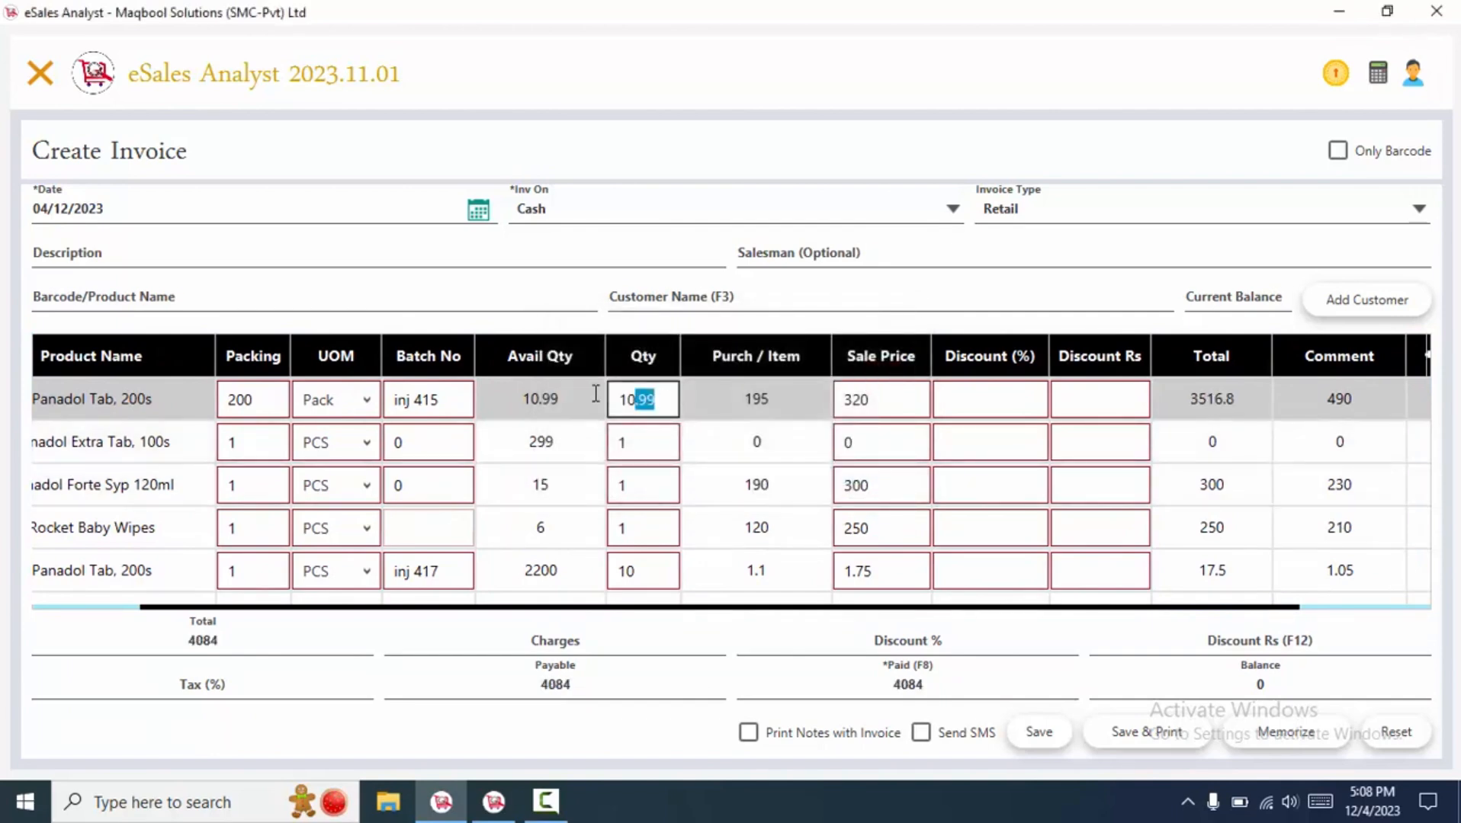
pyautogui.write('10')
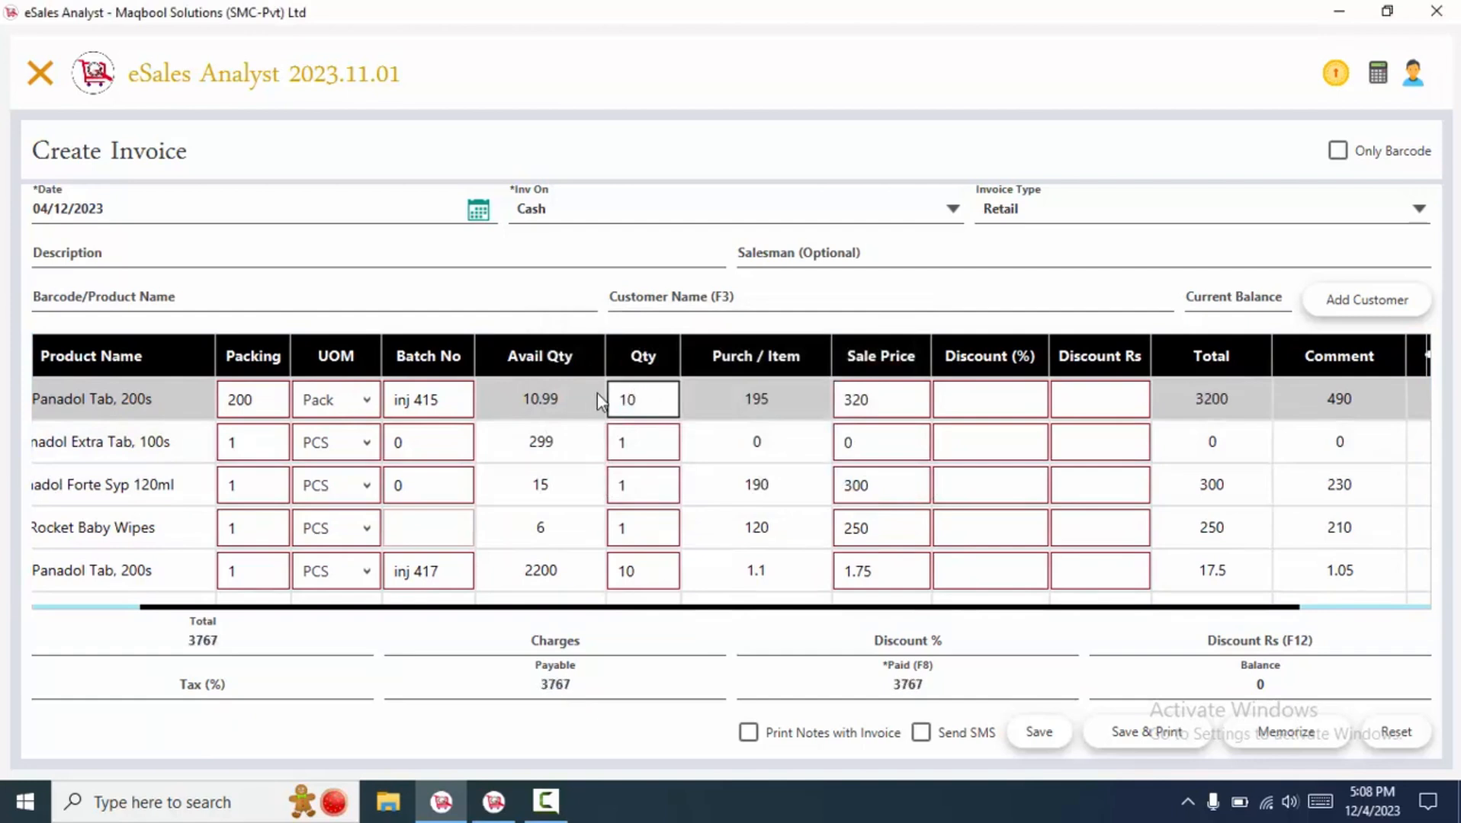
pyautogui.click(894, 412)
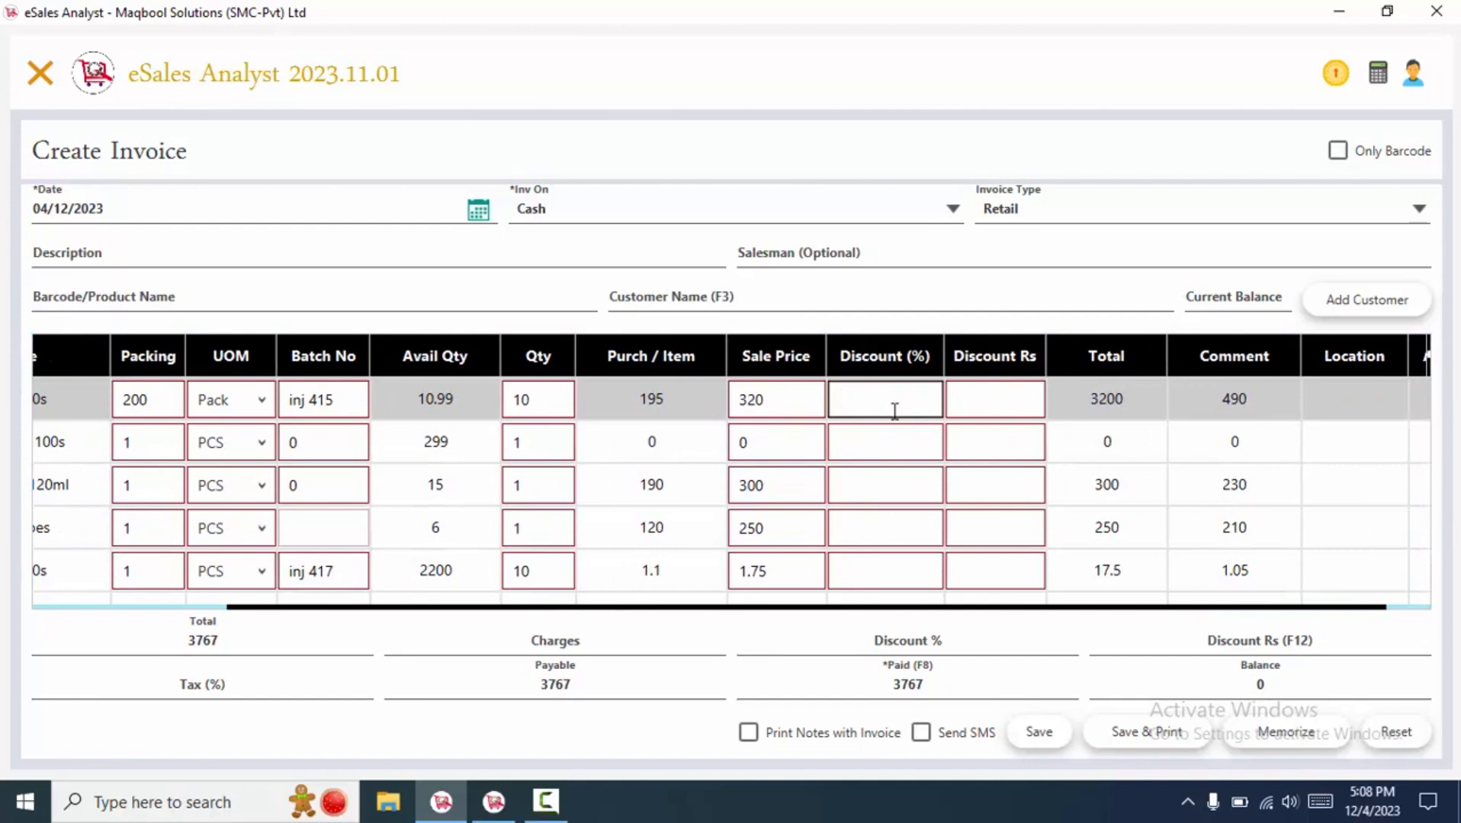
pyautogui.write('2')
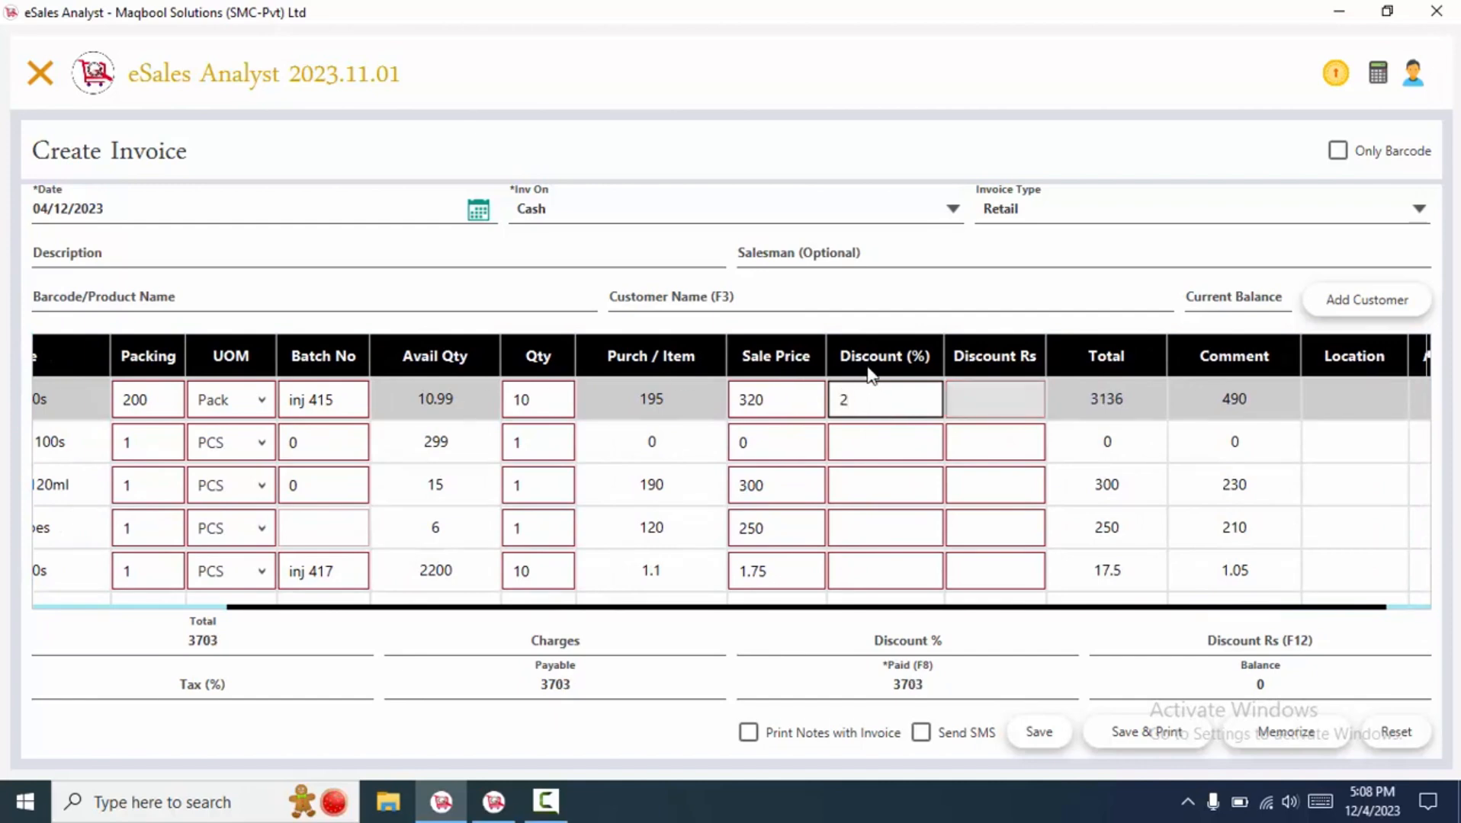
# Give the Panadol Forte Syp 120ml line a discount of Rs 10 and the Rocket Baby Wipes line Rs 4
pyautogui.click(980, 440)
pyautogui.click(995, 488)
pyautogui.write('10')
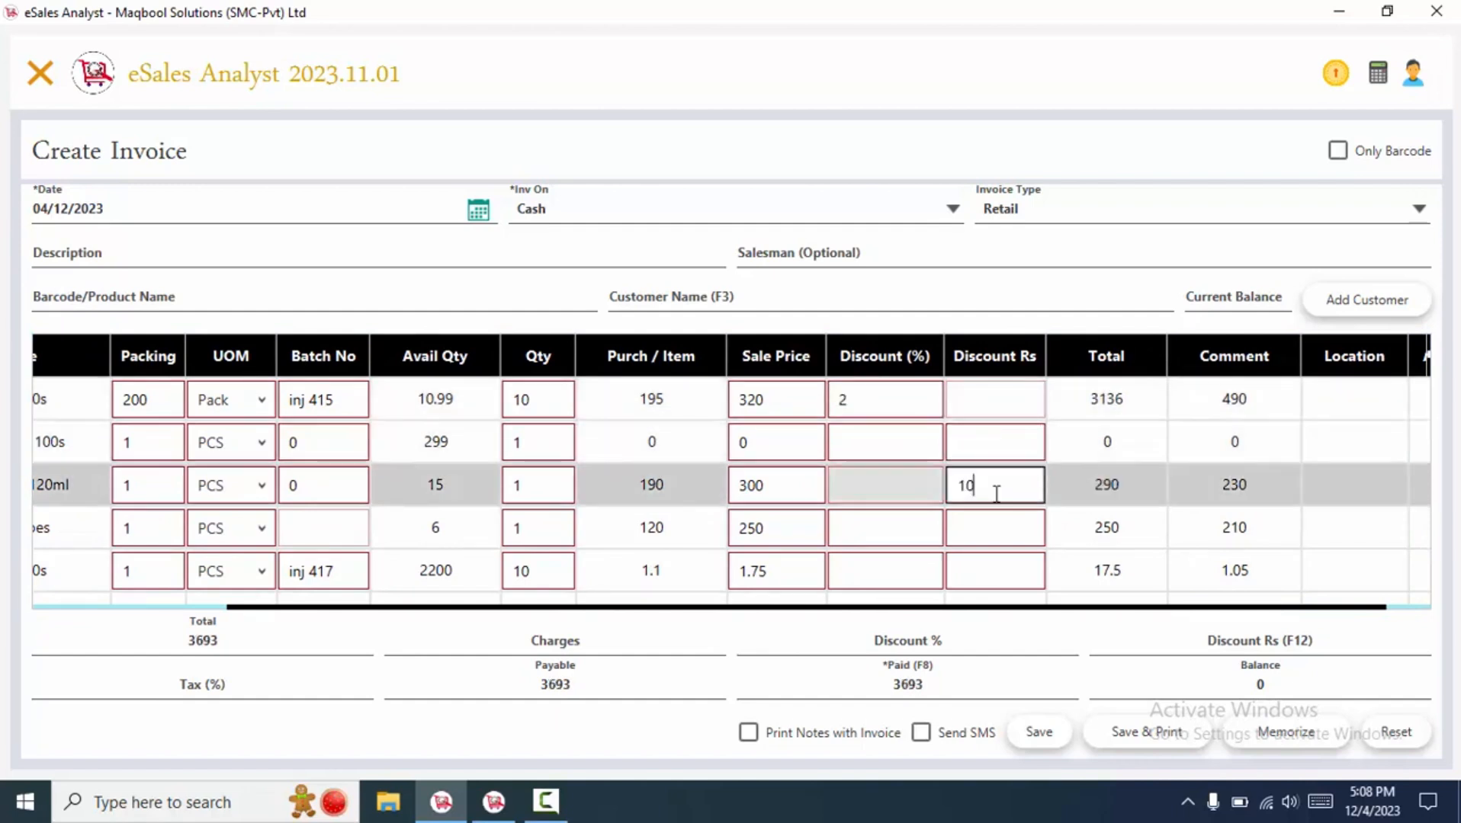
pyautogui.press('Return')
pyautogui.write('4')
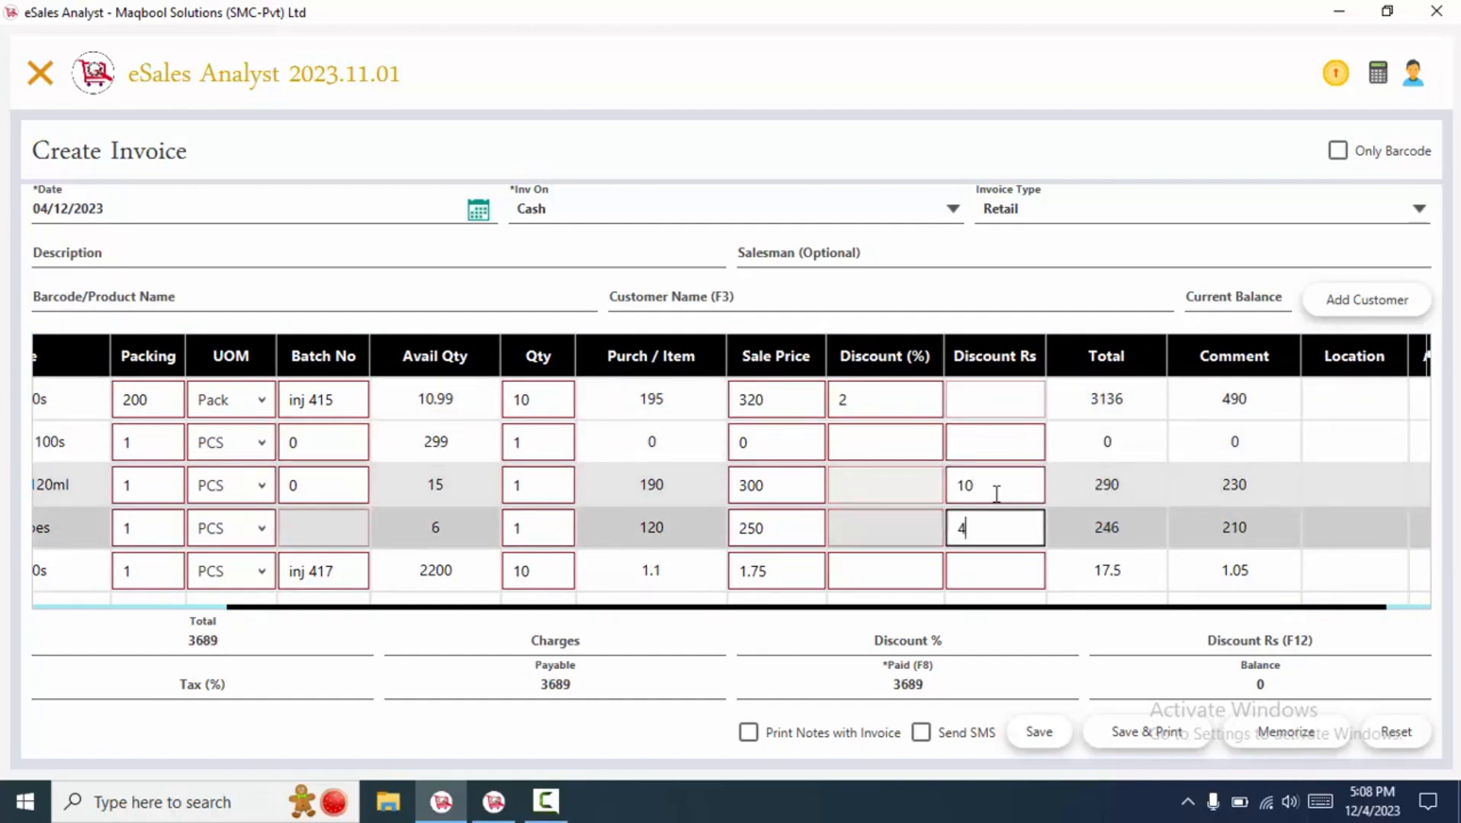
# Give the last Panadol Tab, 200s line, batch inj 417, a discount of 5 percent
pyautogui.click(896, 568)
pyautogui.write('5')
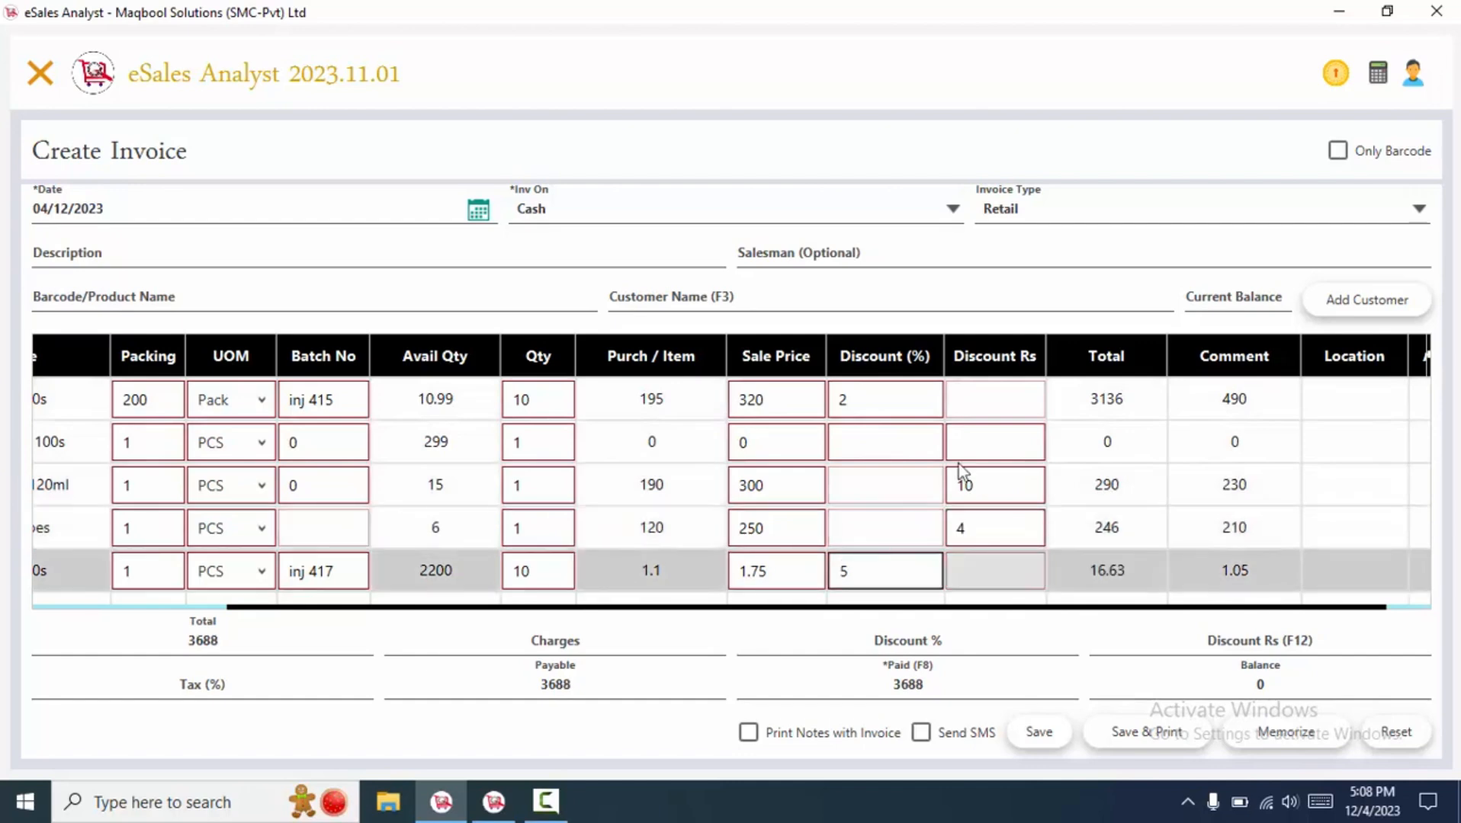
pyautogui.moveTo(1049, 616)
pyautogui.mouseDown()
pyautogui.moveTo(1148, 616)
pyautogui.moveTo(497, 657)
pyautogui.moveTo(1058, 634)
pyautogui.mouseUp()
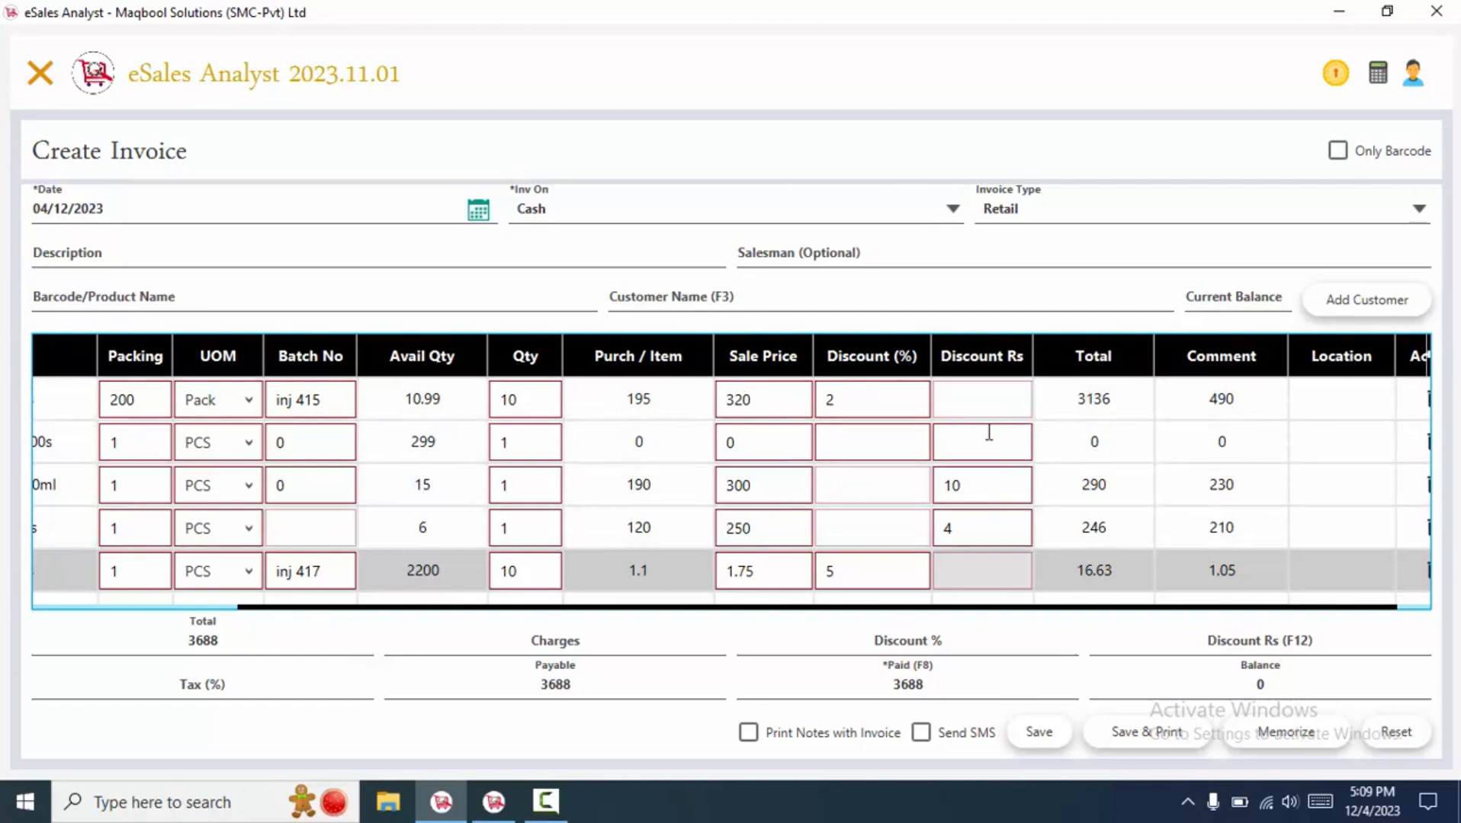
# Try a 10 percent discount on the whole invoice, clear it and set the overall rupee discount to Rs 8
pyautogui.moveTo(286, 639); pyautogui.dragTo(164, 637)
pyautogui.click(597, 641)
pyautogui.press('Tab')
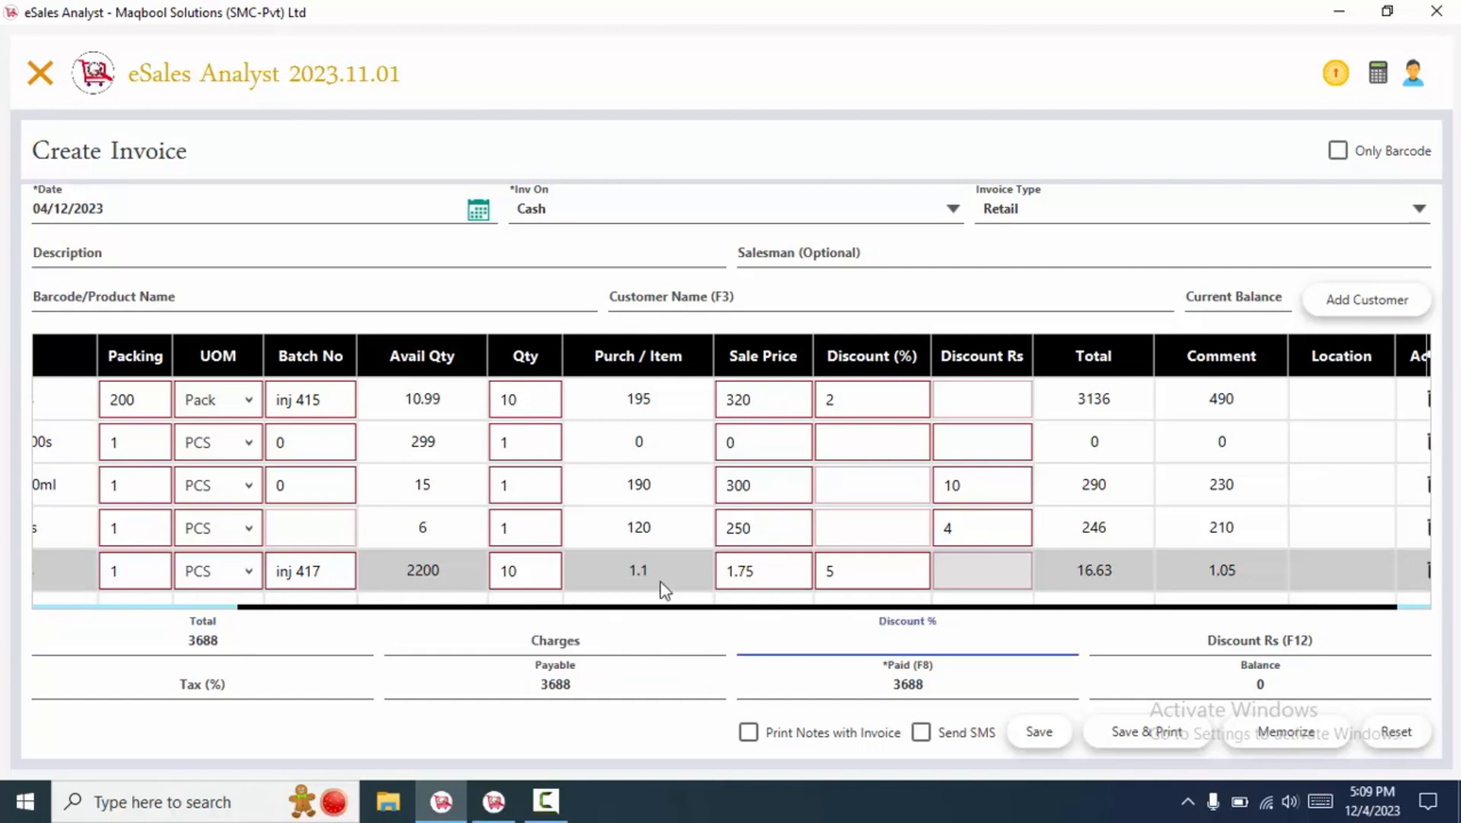
pyautogui.moveTo(854, 405); pyautogui.dragTo(793, 392)
pyautogui.click(964, 491)
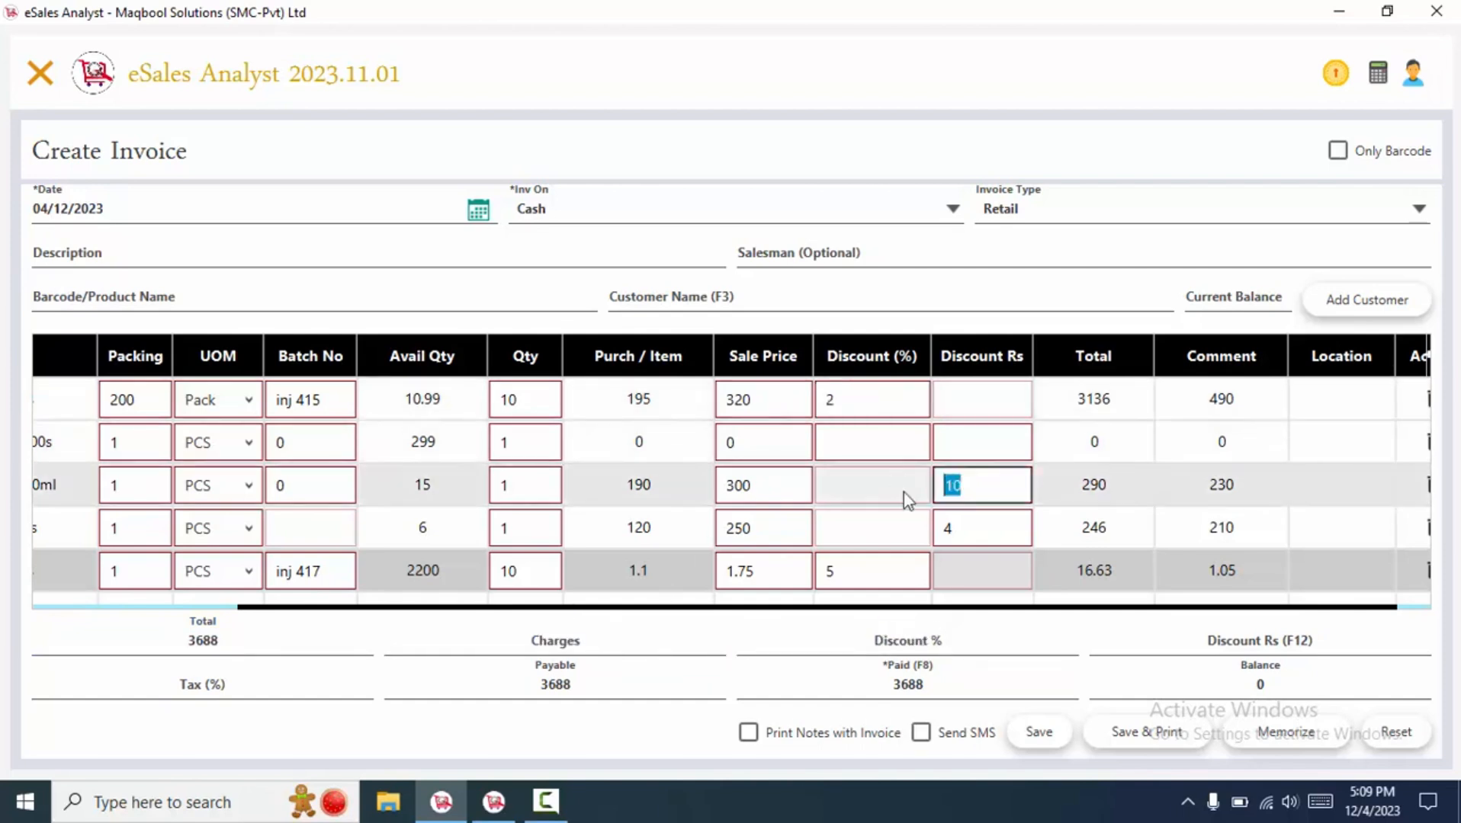
pyautogui.click(884, 643)
pyautogui.write('10')
pyautogui.press('BackSpace')
pyautogui.press('BackSpace')
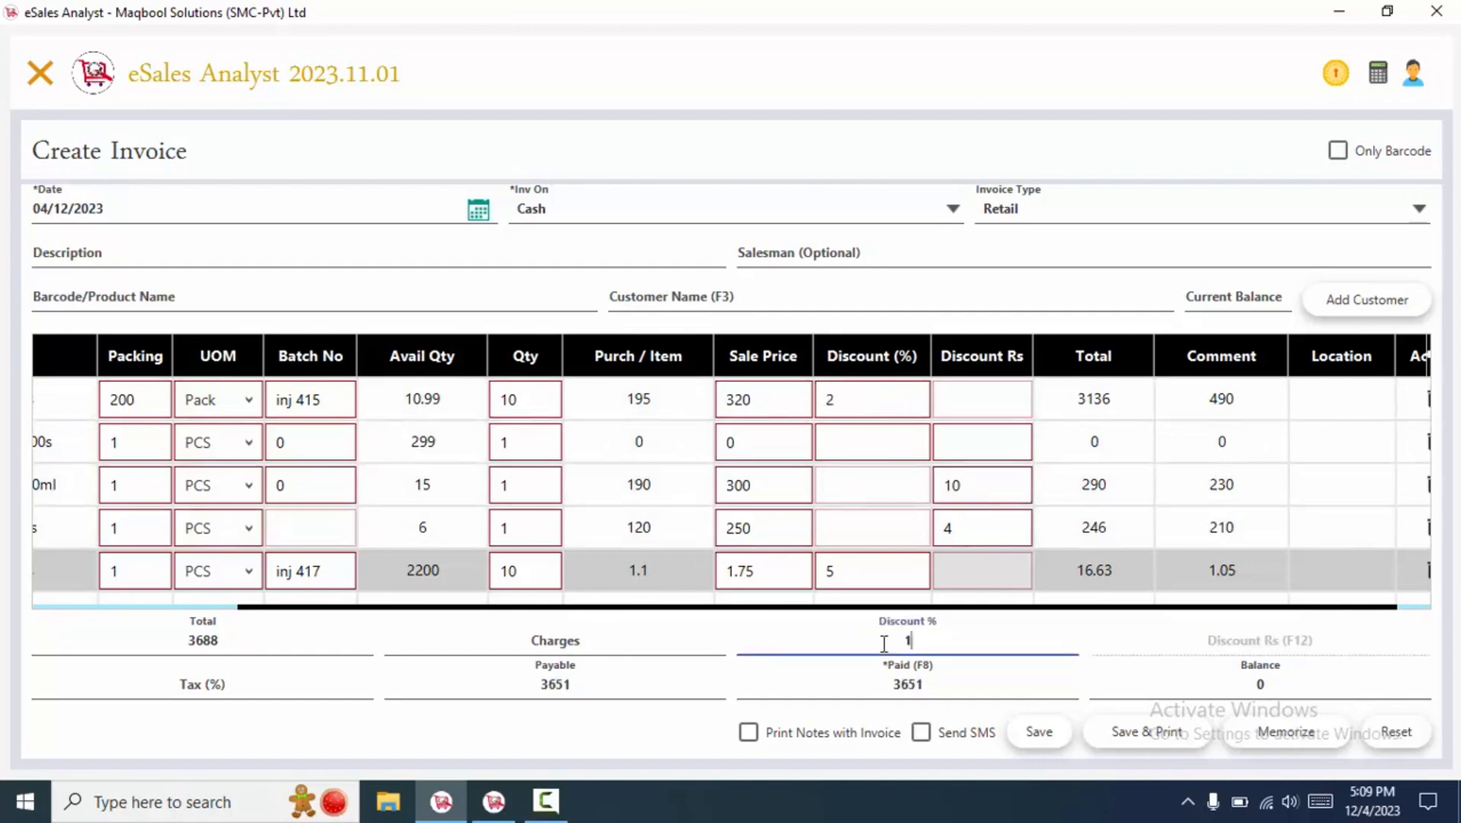
pyautogui.press('Tab')
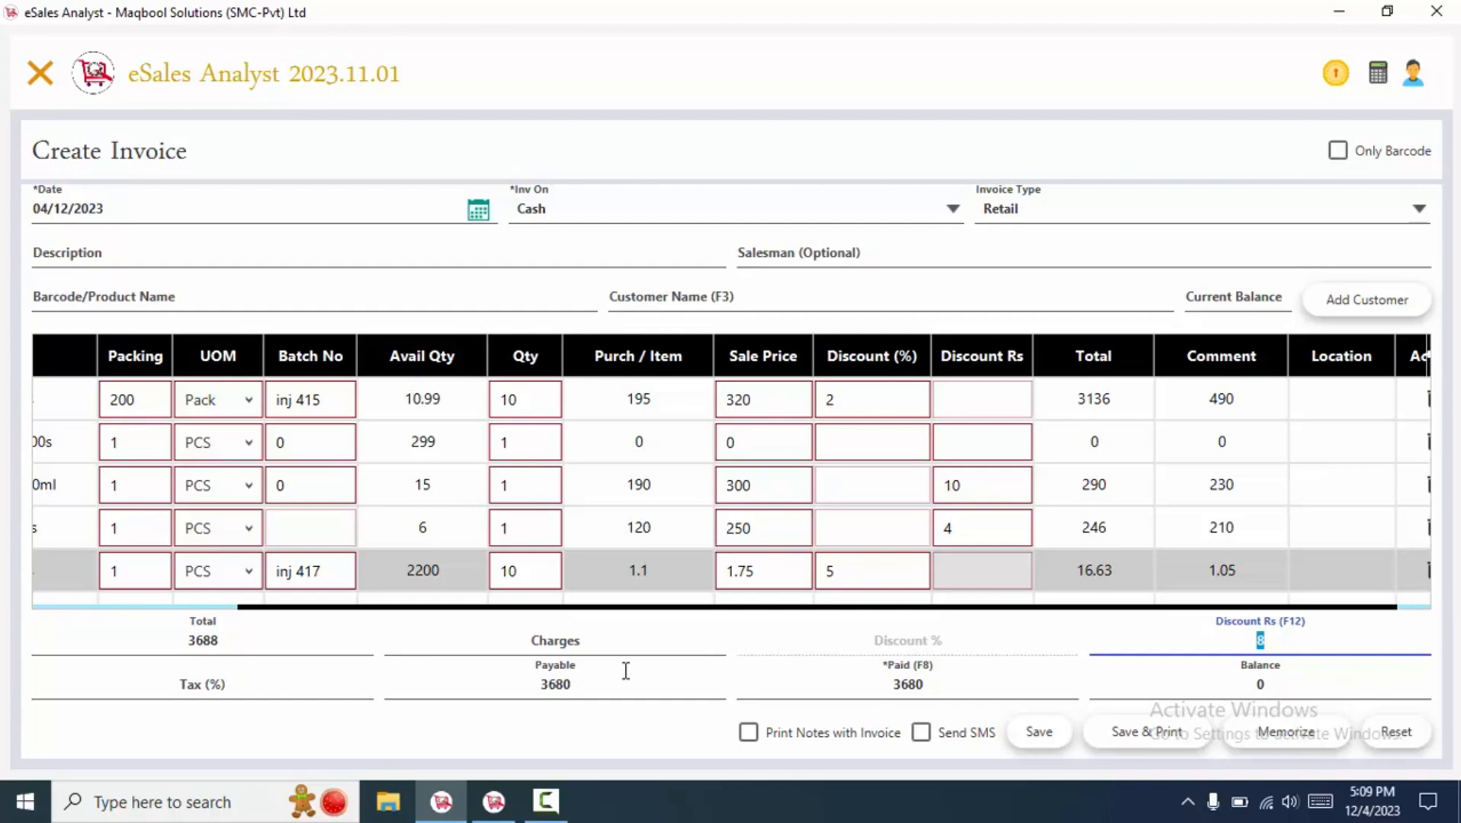
# Examine the sale price, discount, total and comment values of the first Panadol Tab, 200s and Panadol Forte Syp 120ml lines
pyautogui.moveTo(1125, 608); pyautogui.dragTo(1200, 619)
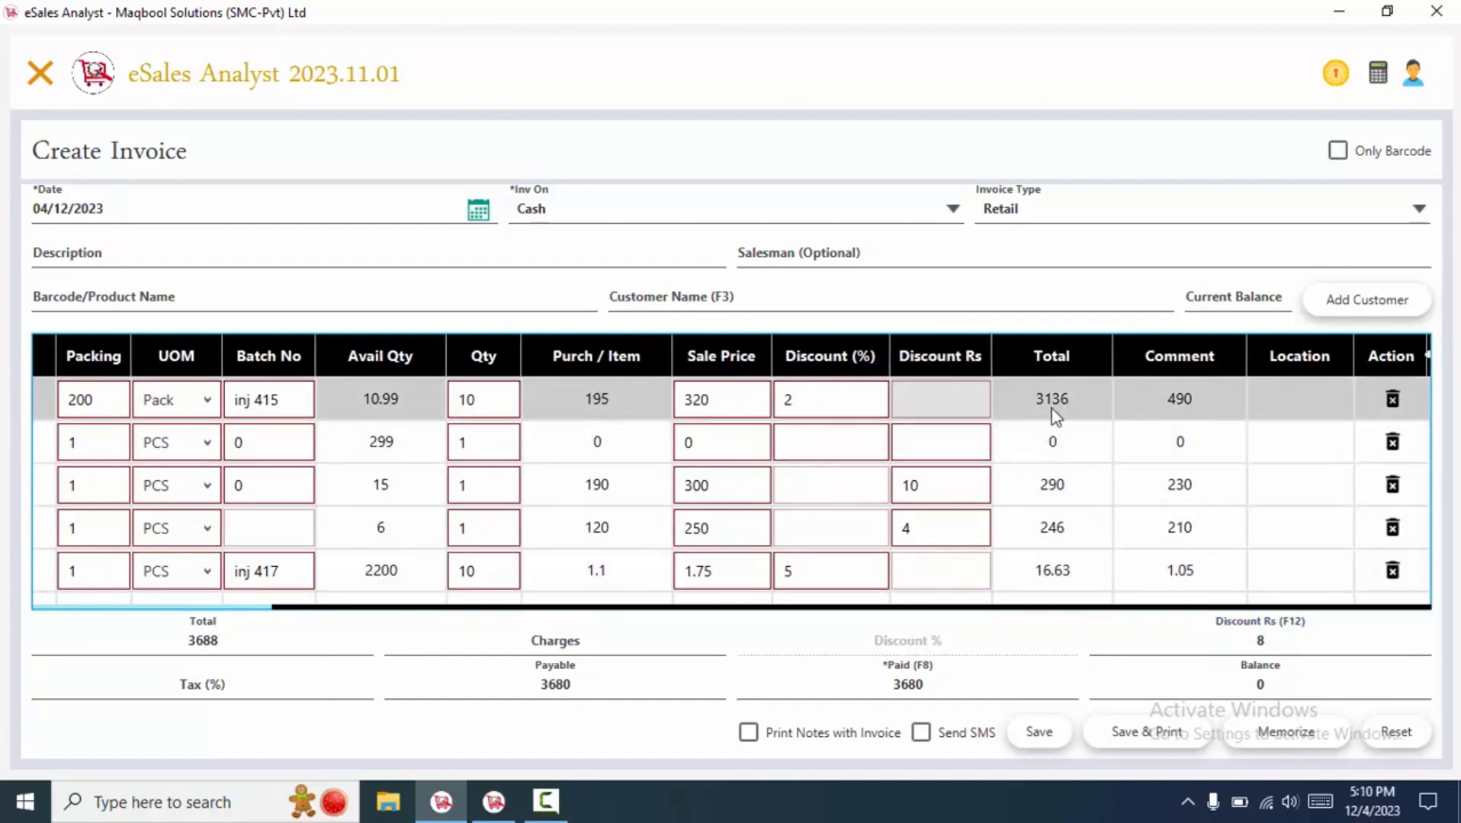
pyautogui.click(798, 404)
pyautogui.click(717, 398)
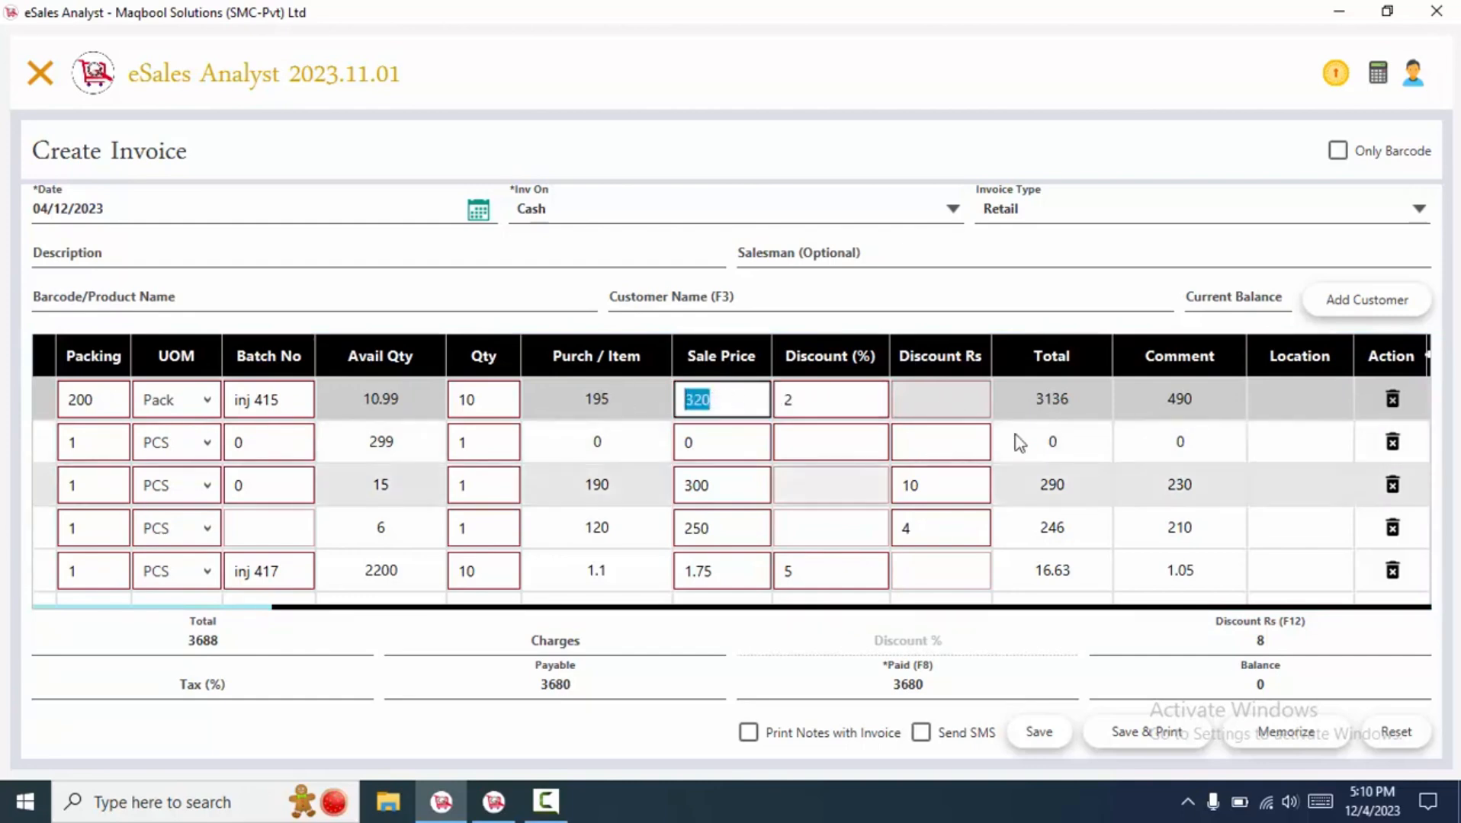
pyautogui.click(1130, 495)
pyautogui.click(1130, 495)
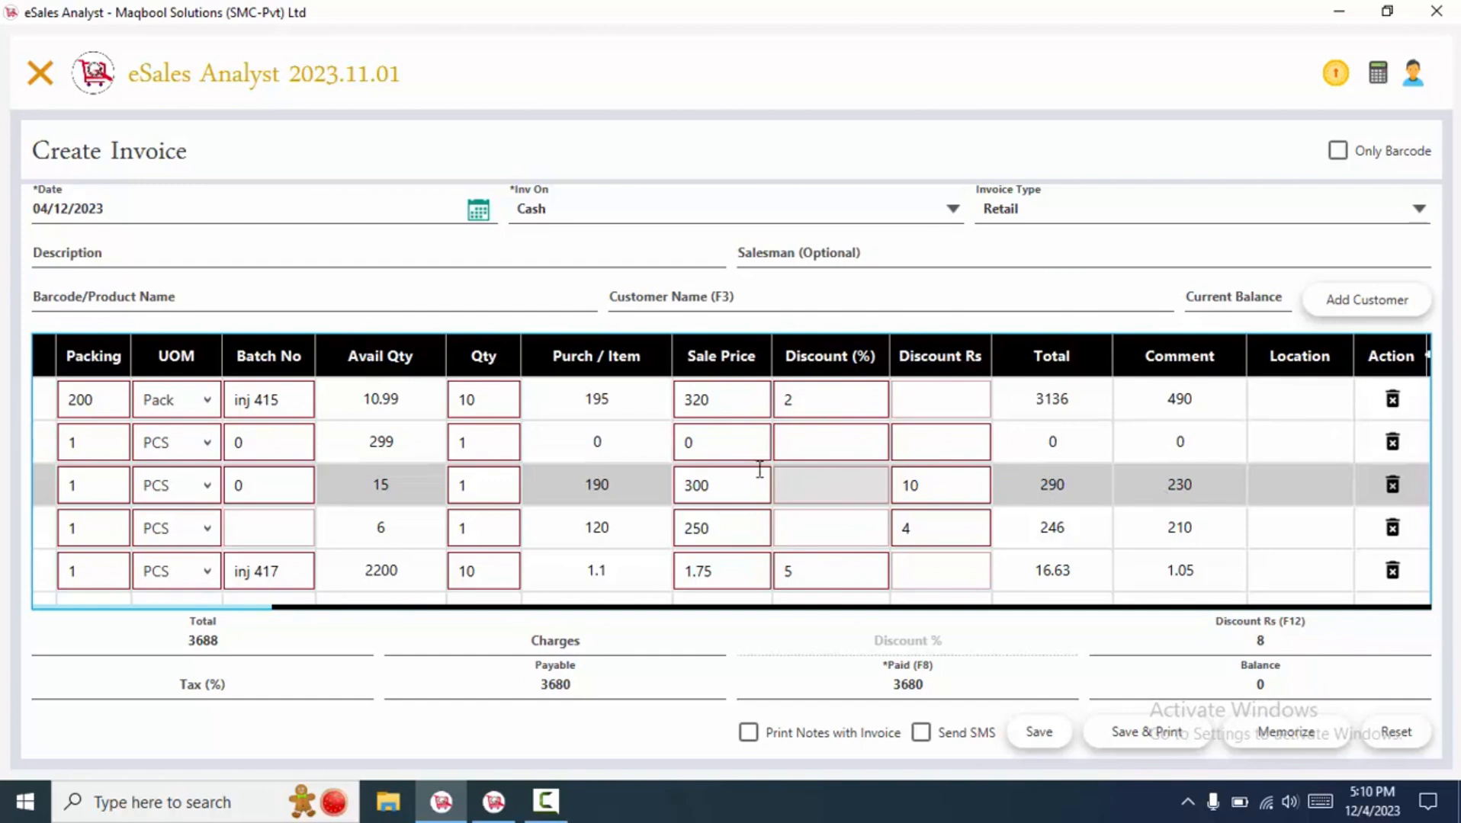
pyautogui.click(705, 474)
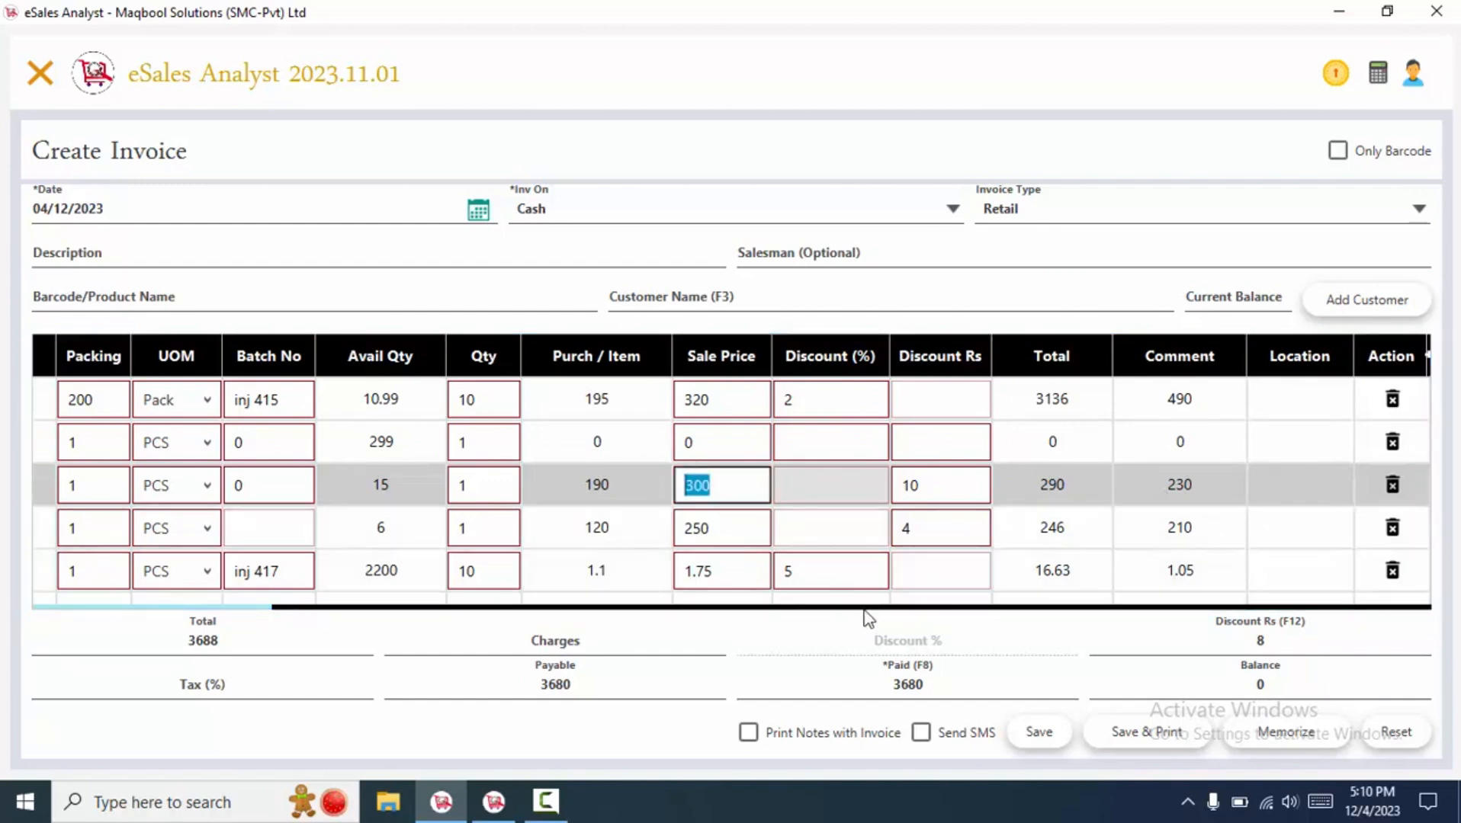
pyautogui.moveTo(863, 616)
pyautogui.mouseDown()
pyautogui.moveTo(541, 608)
pyautogui.moveTo(874, 619)
pyautogui.mouseUp()
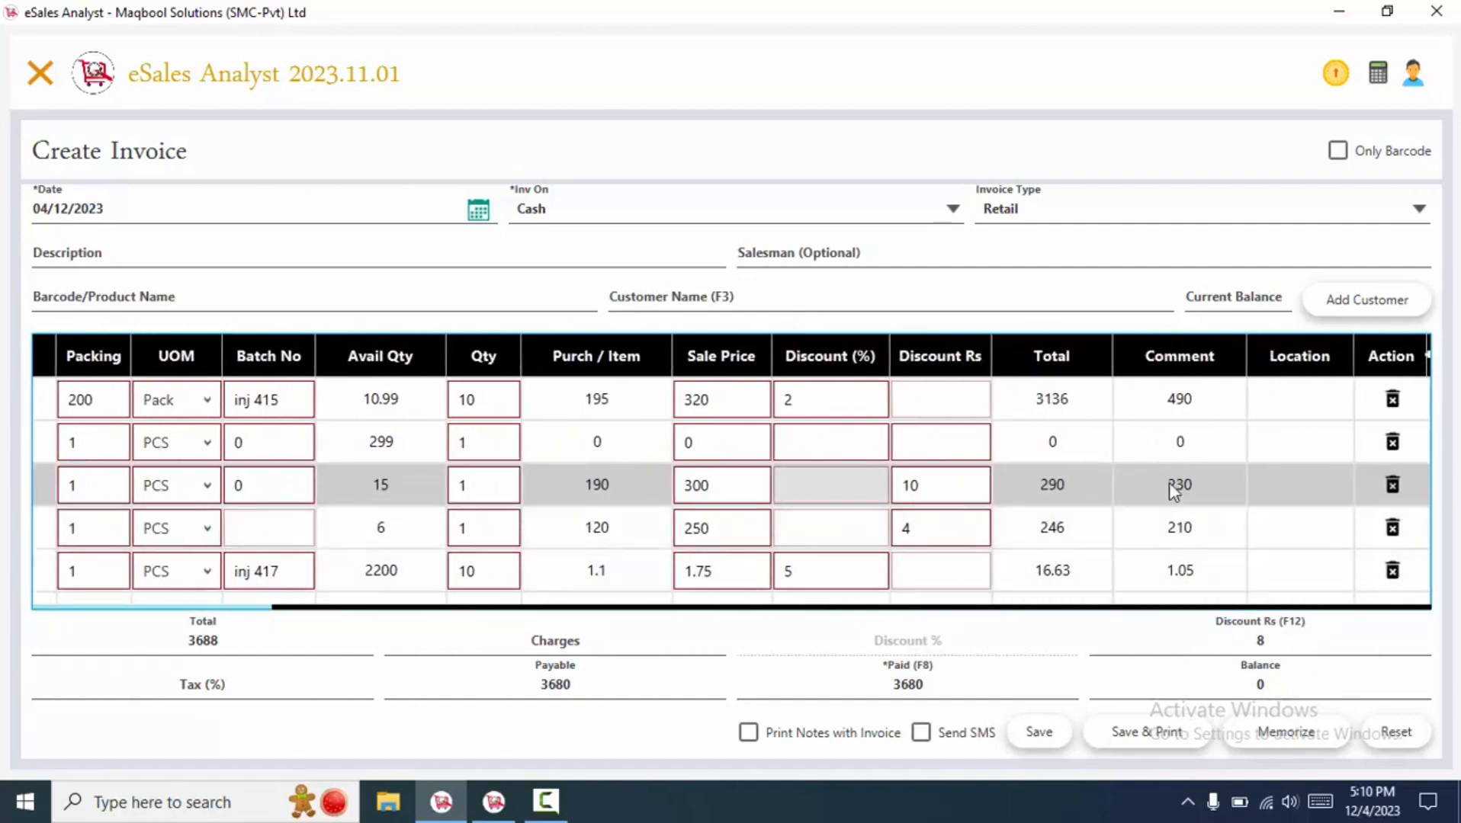
# Delete the Panadol Forte Syp 120ml and Rocket Baby Wipes lines and memorize the invoice
pyautogui.click(1392, 486)
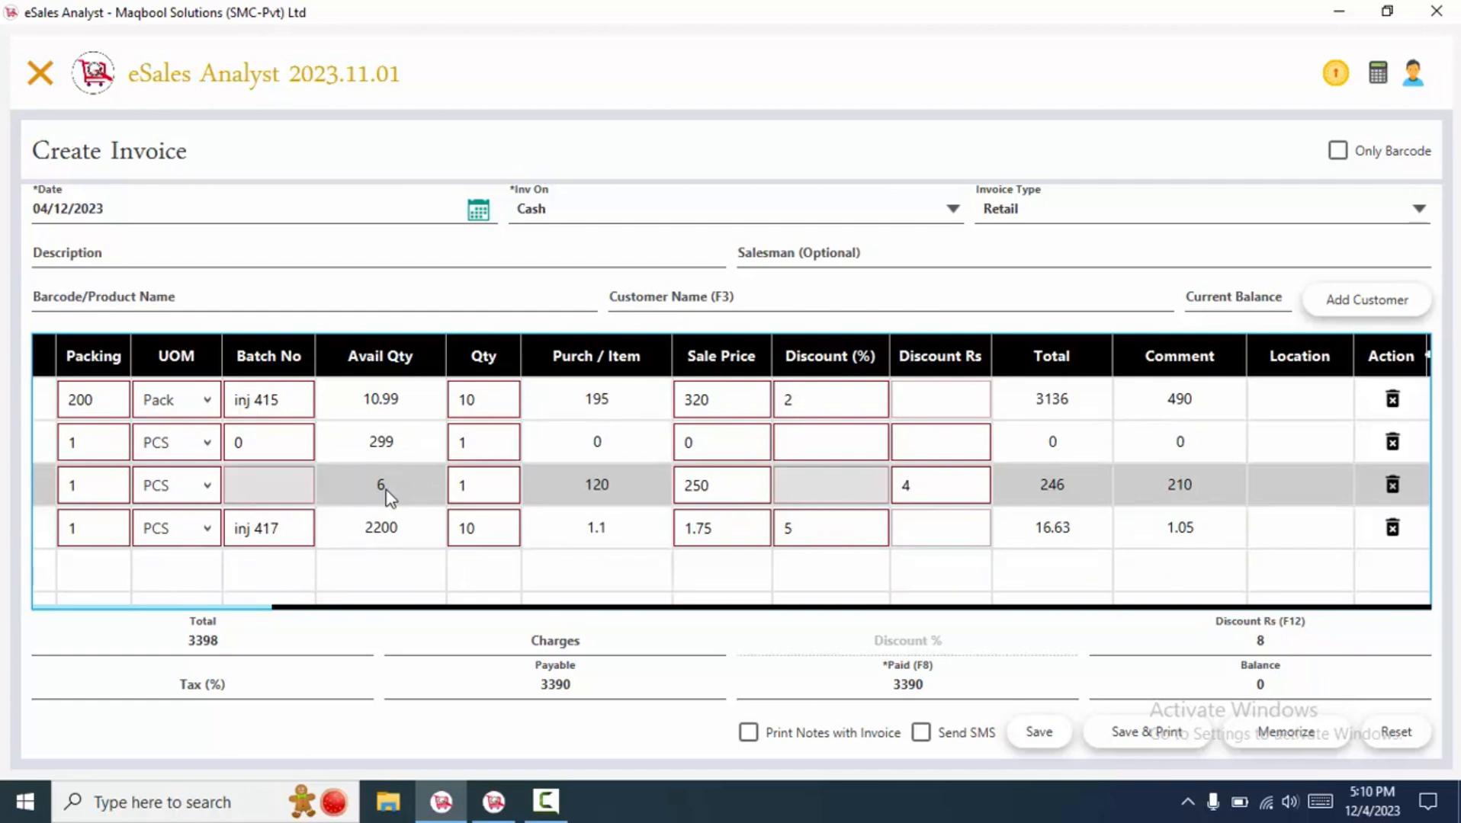
pyautogui.press('Delete')
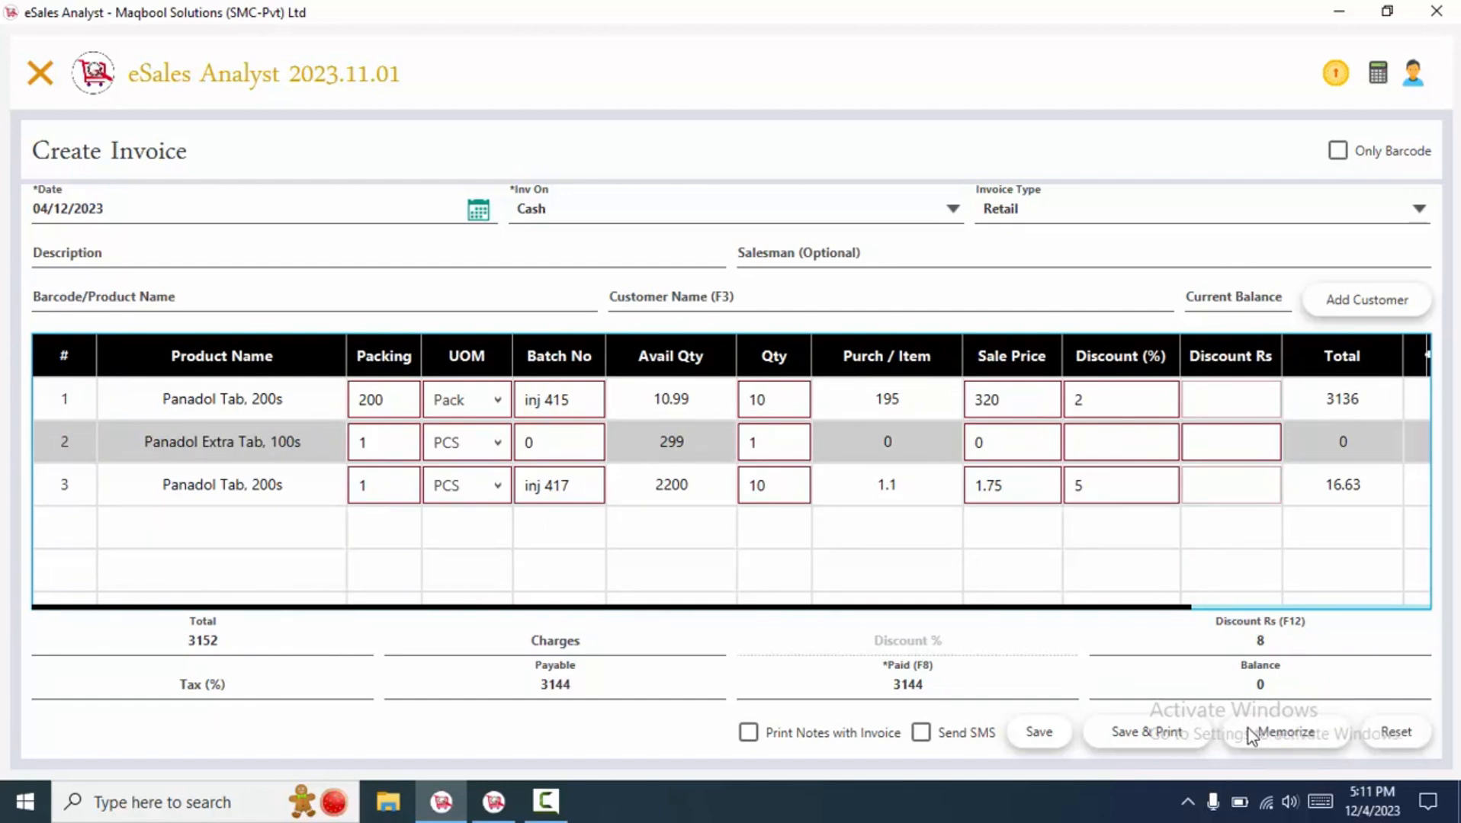
pyautogui.click(1280, 735)
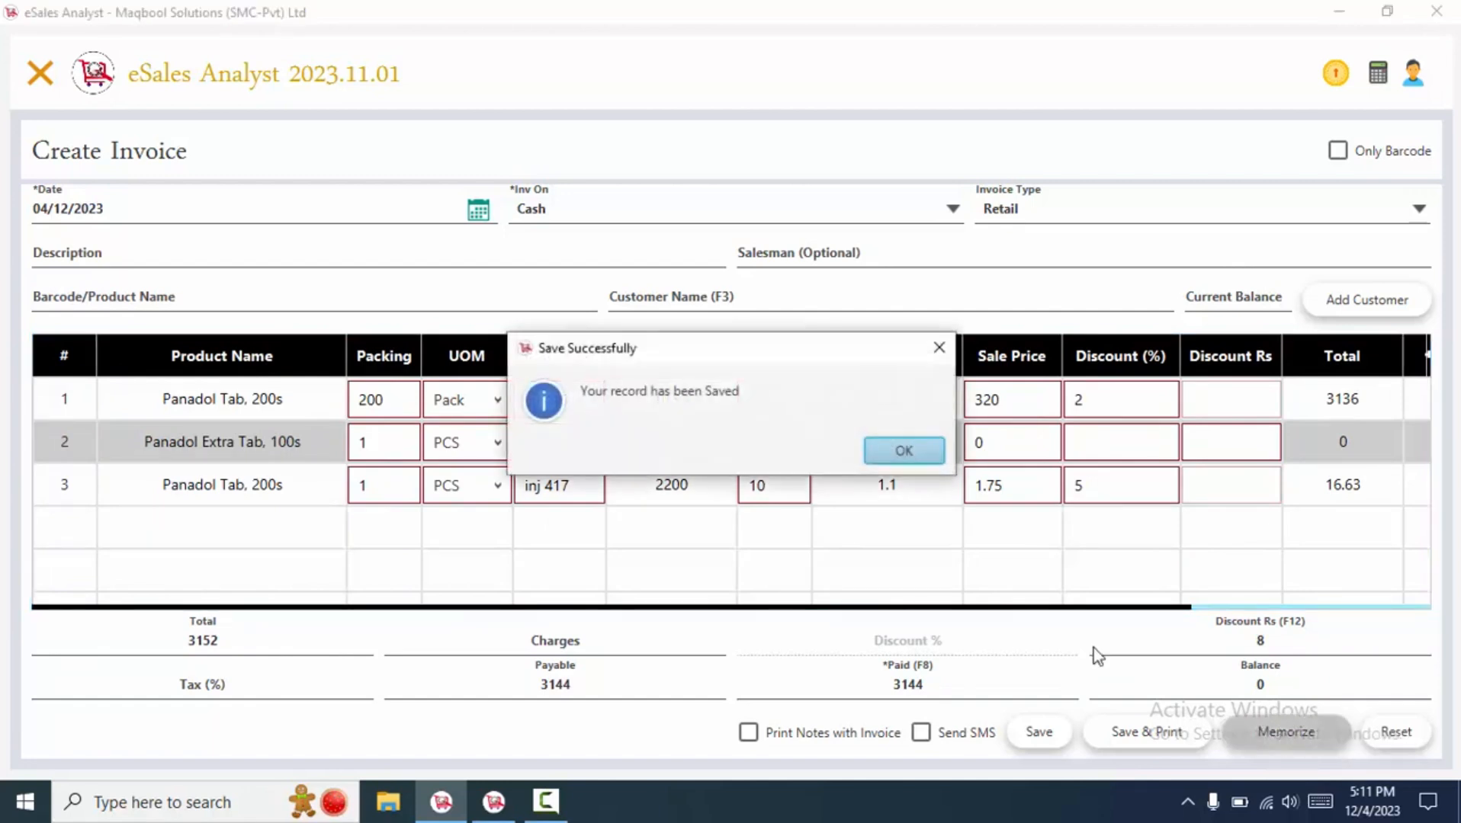
pyautogui.click(884, 455)
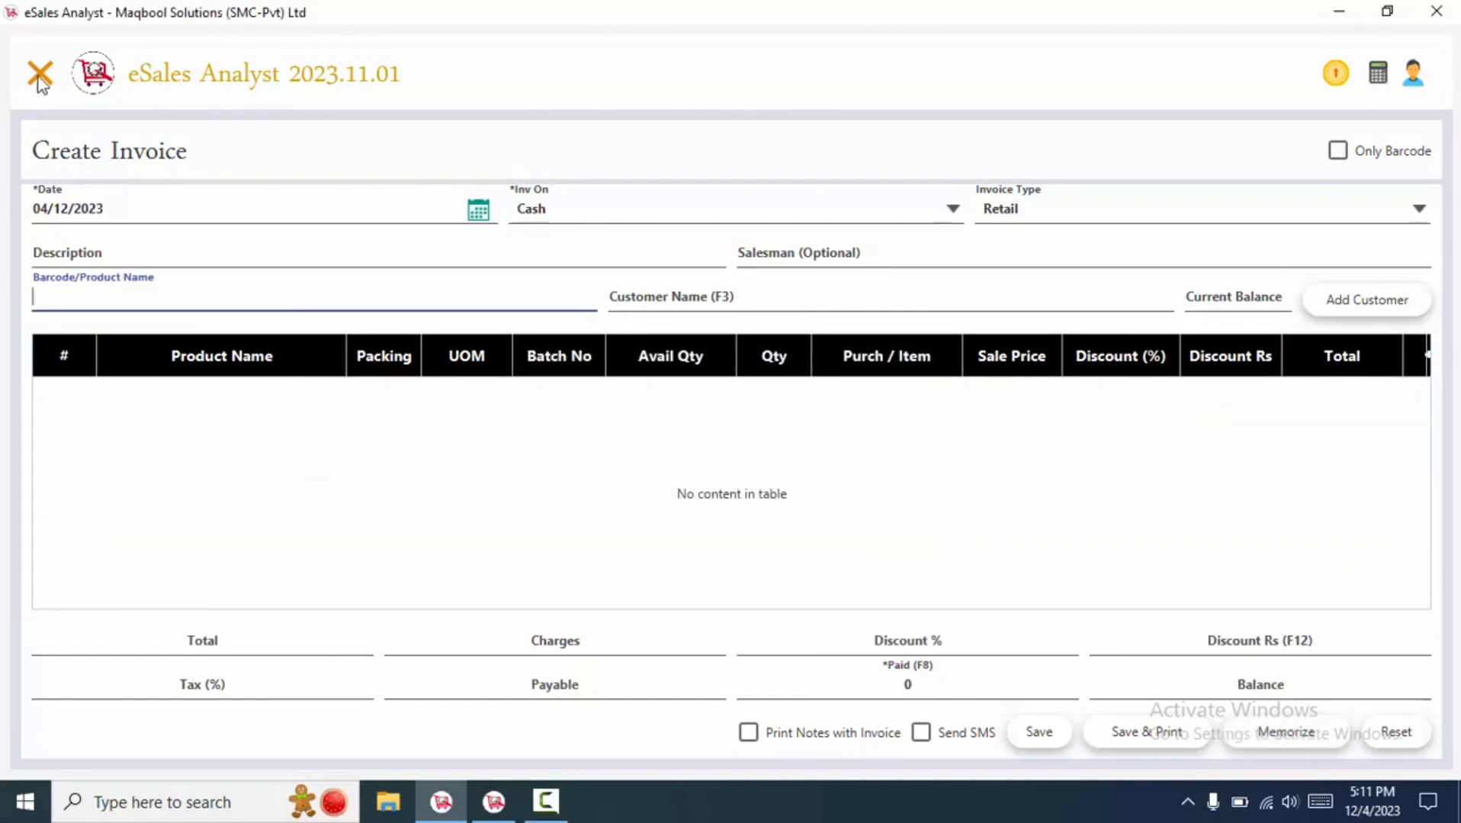
# Find the memorized invoice in the Memorized Invoice Detail list and load it for conversion to a regular invoice
pyautogui.click(40, 79)
pyautogui.click(130, 325)
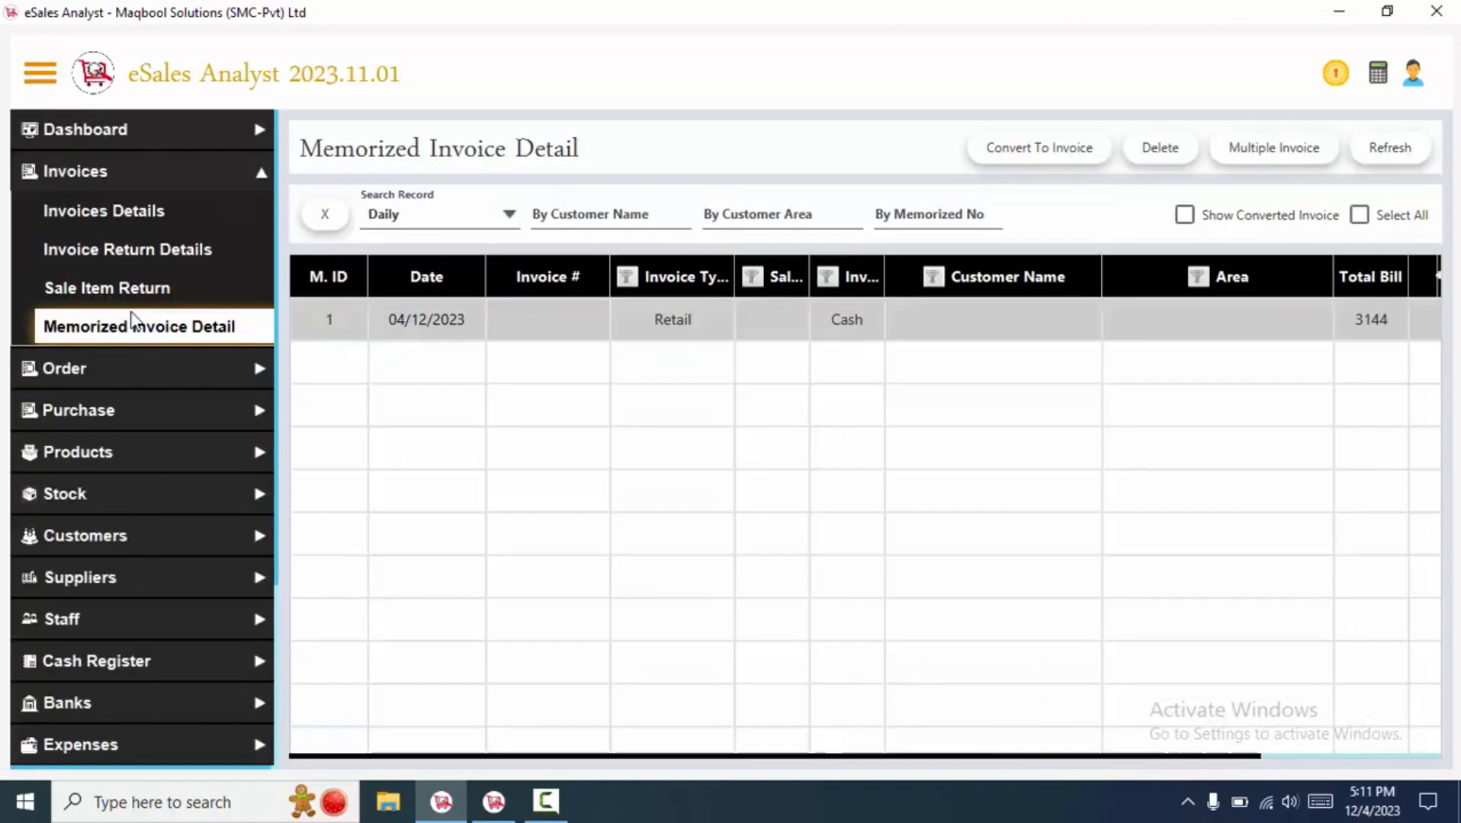
pyautogui.click(1069, 146)
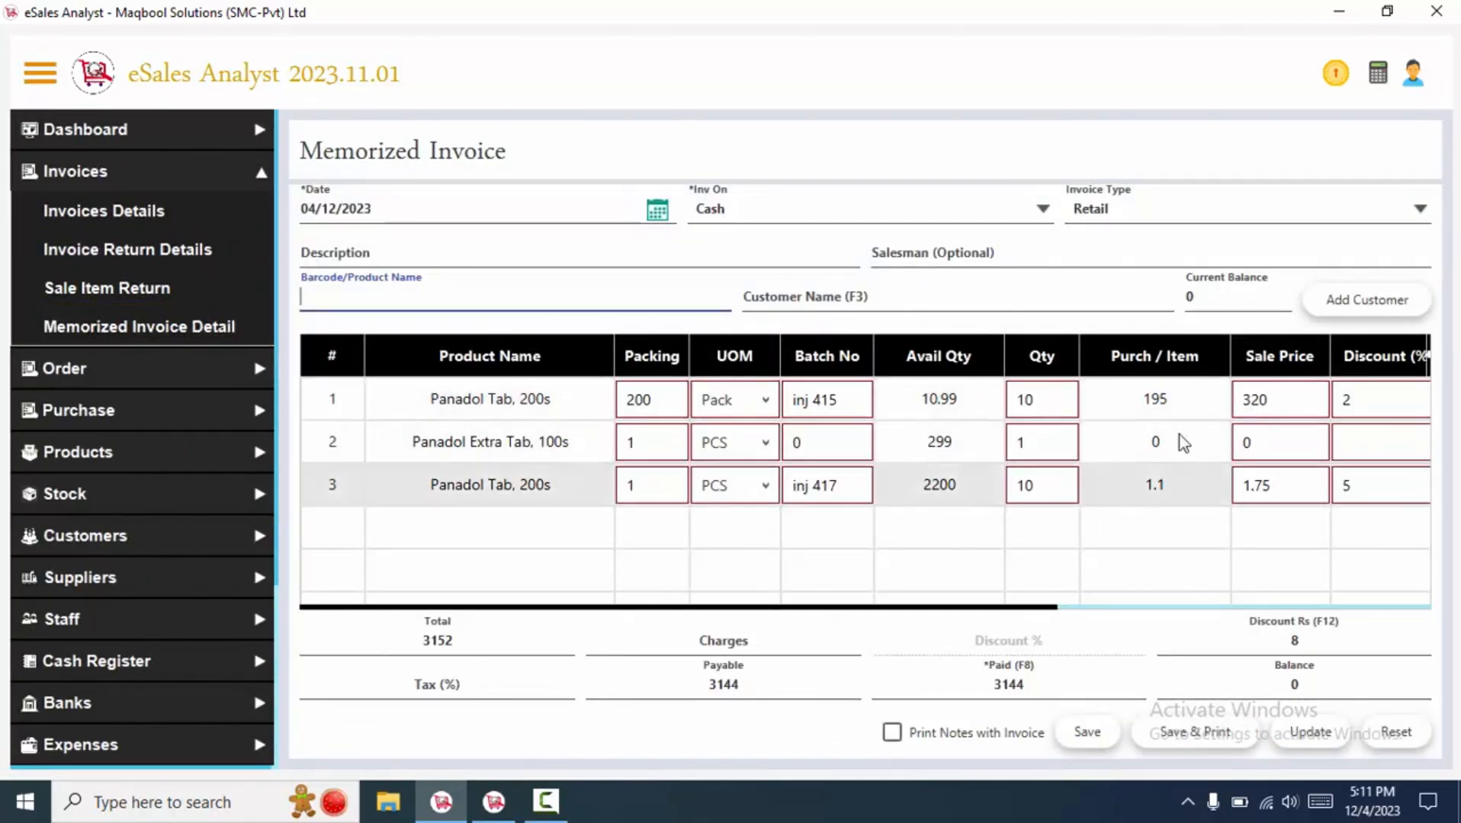
pyautogui.moveTo(885, 607); pyautogui.dragTo(1261, 610)
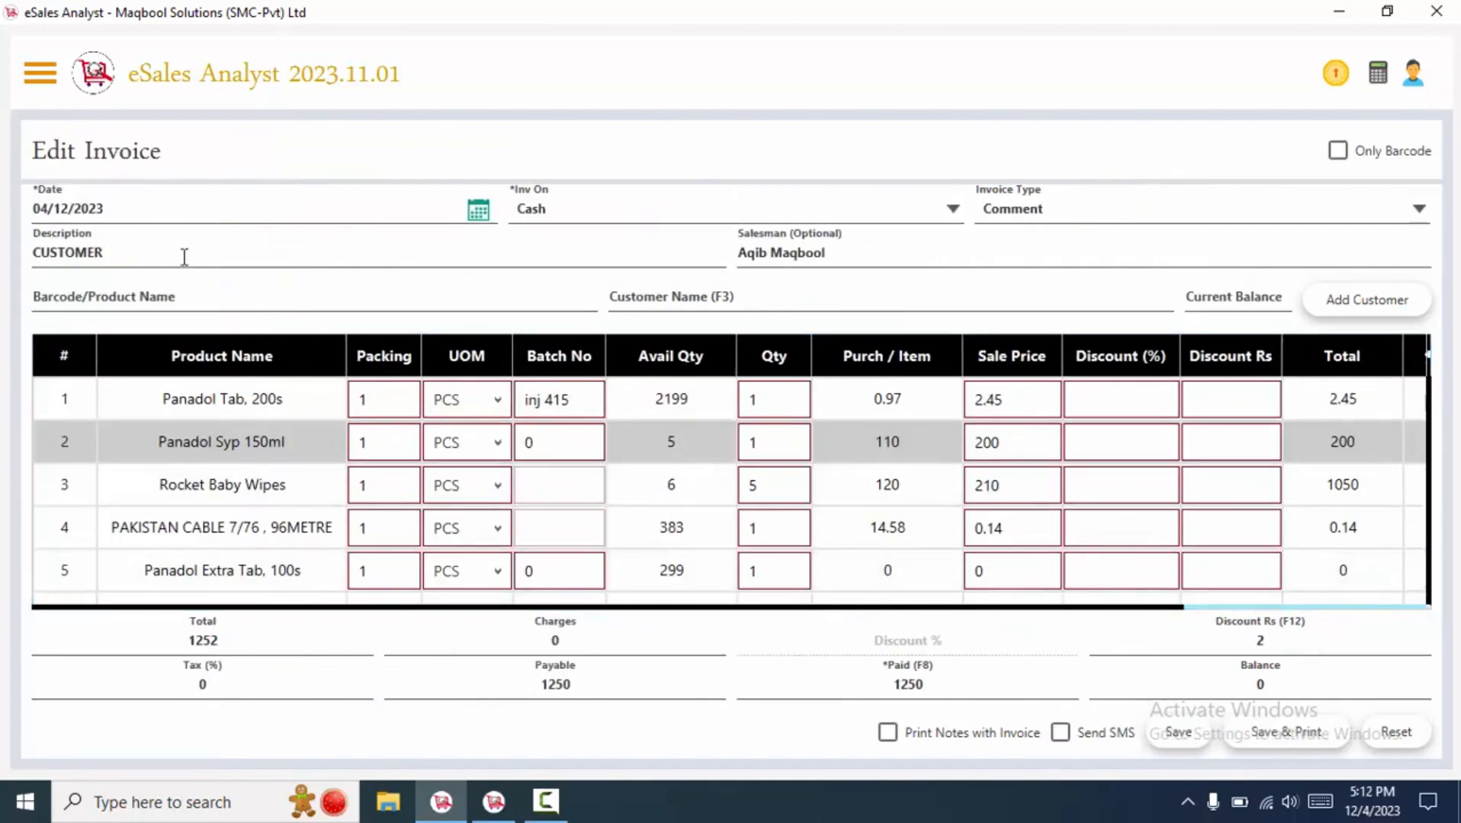
# Choose General Person as the customer of the invoice being edited
pyautogui.click(183, 257)
pyautogui.click(657, 295)
pyautogui.press('Down')
pyautogui.press('Down')
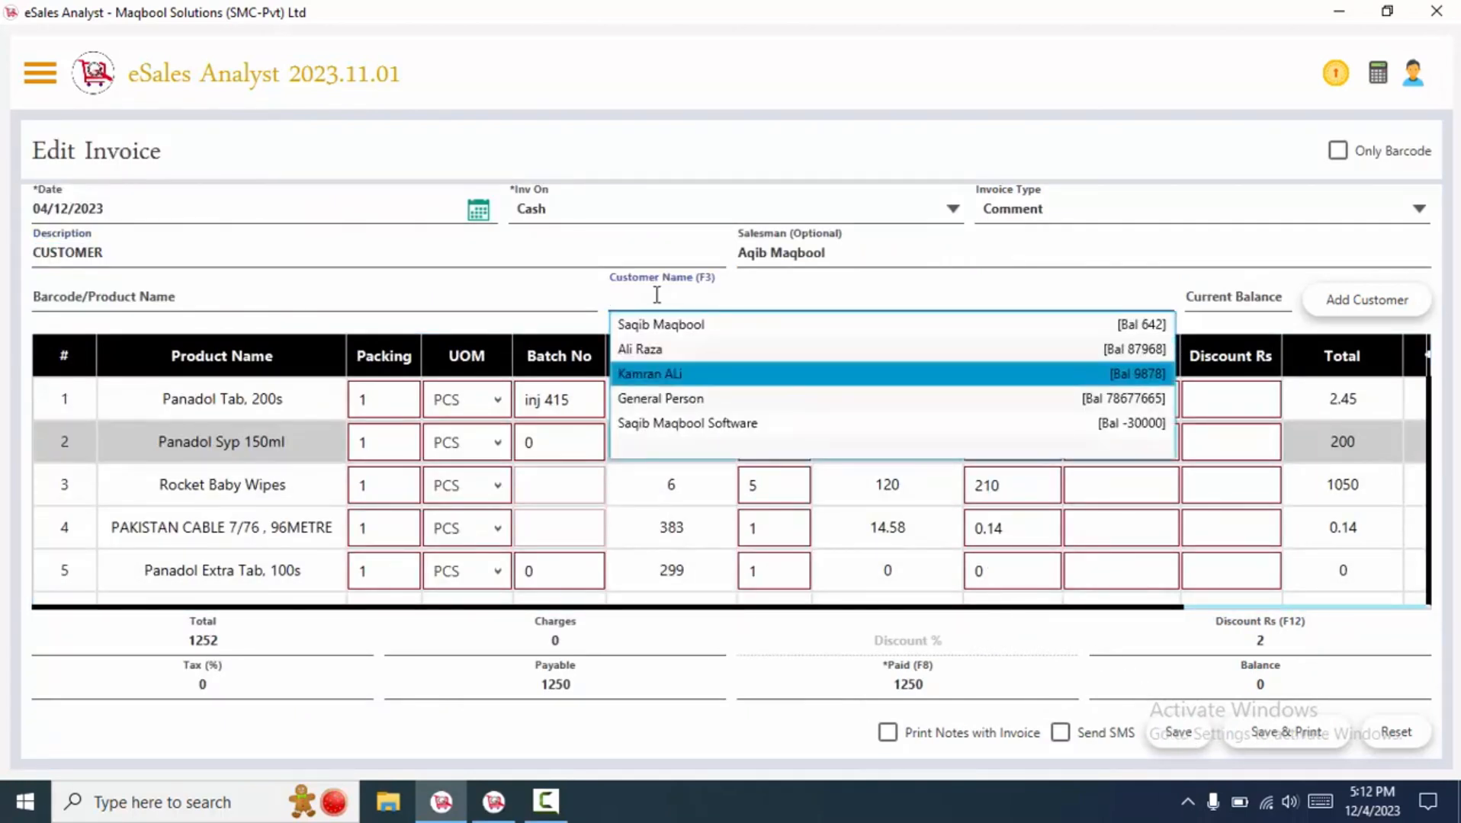
pyautogui.press('Down')
pyautogui.press('Return')
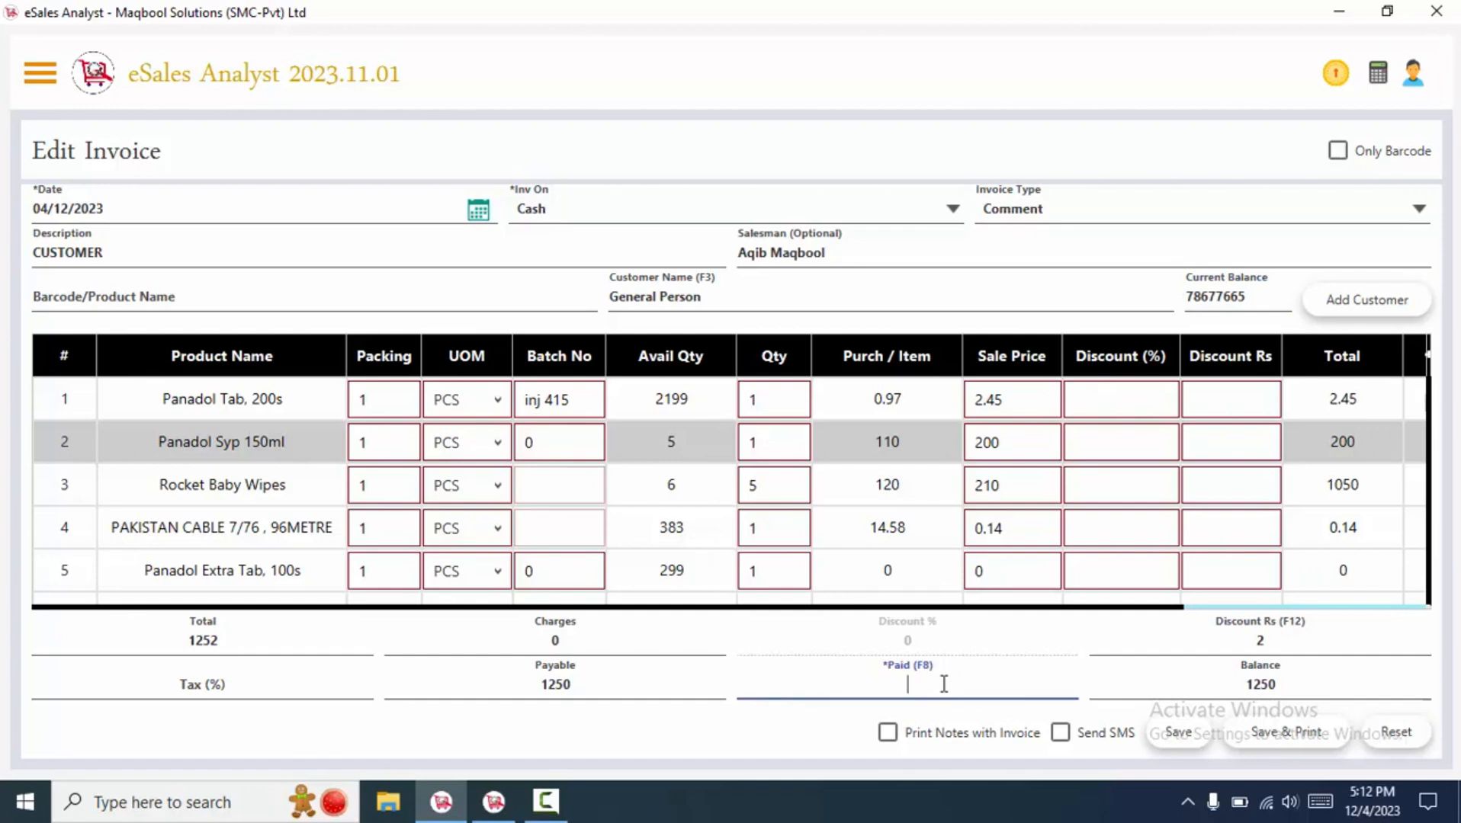
# Try a paid amount of 1000 on the edited invoice and clear it again
pyautogui.write('1000')
pyautogui.press('BackSpace')
pyautogui.press('BackSpace')
pyautogui.press('BackSpace')
pyautogui.press('BackSpace')
pyautogui.press('Return')
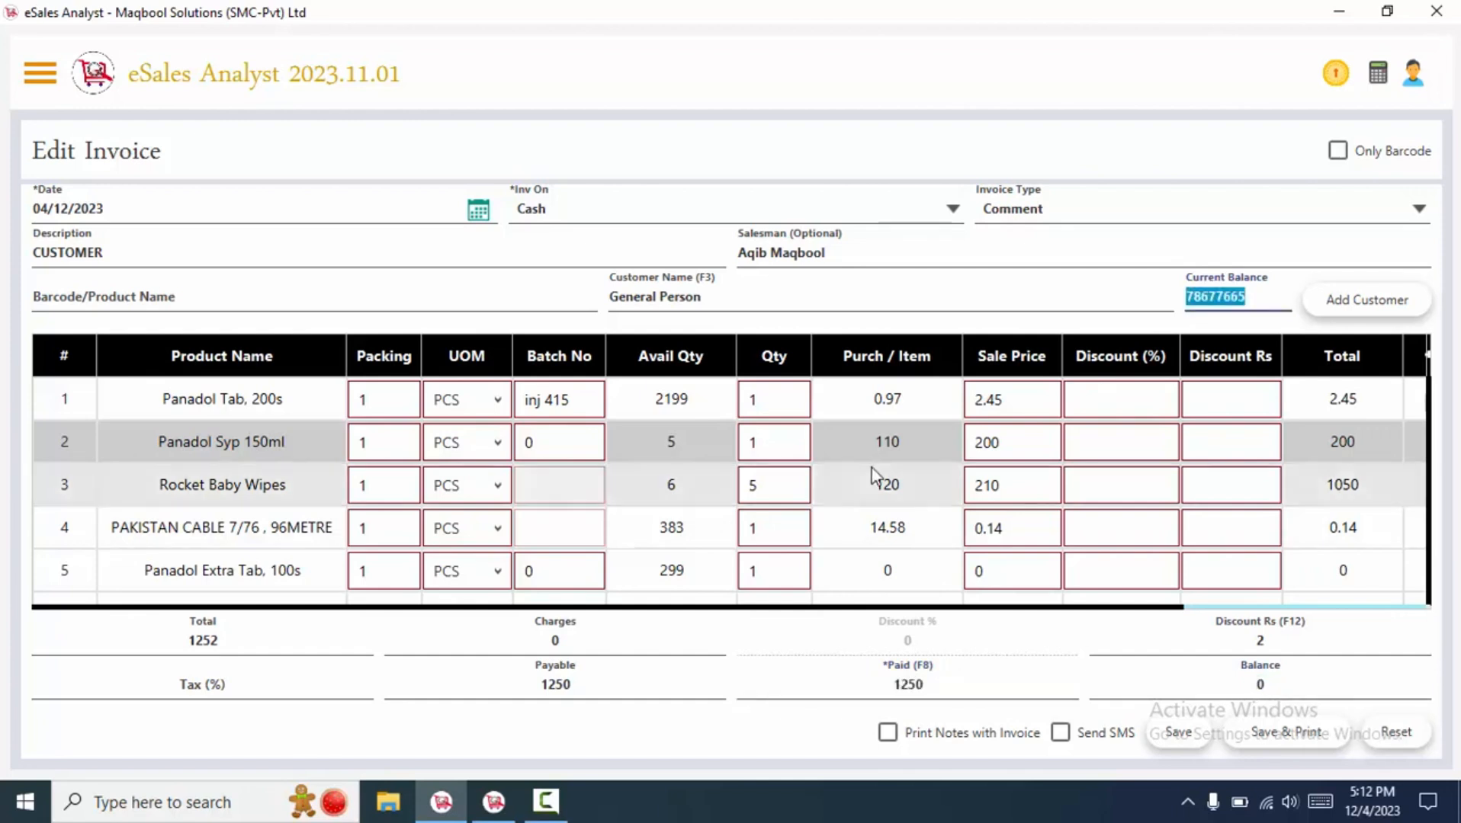
# Replace the customer on the edited invoice by adding a new customer
pyautogui.click(818, 306)
pyautogui.moveTo(717, 297); pyautogui.dragTo(599, 297)
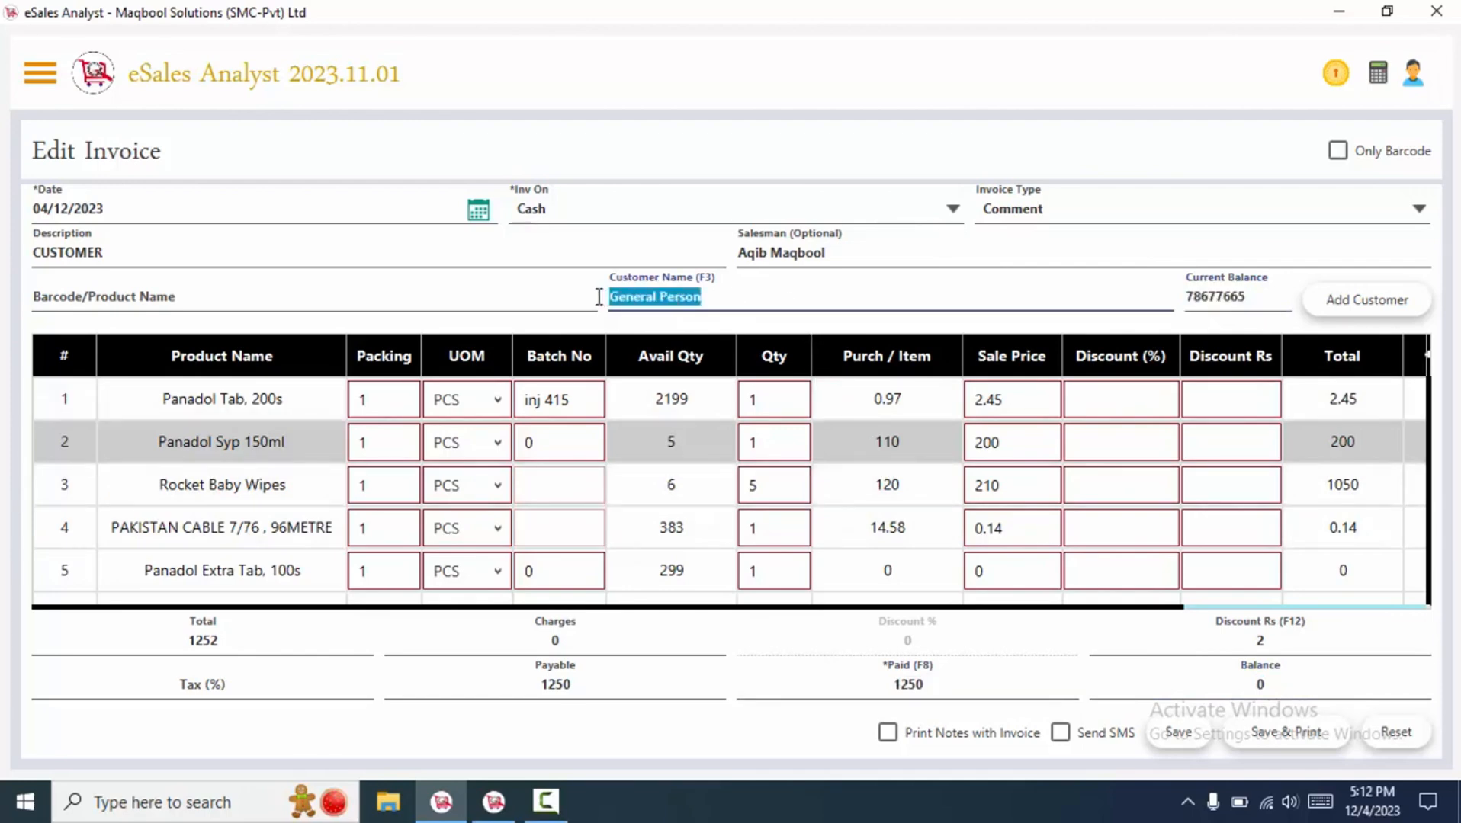
pyautogui.click(748, 291)
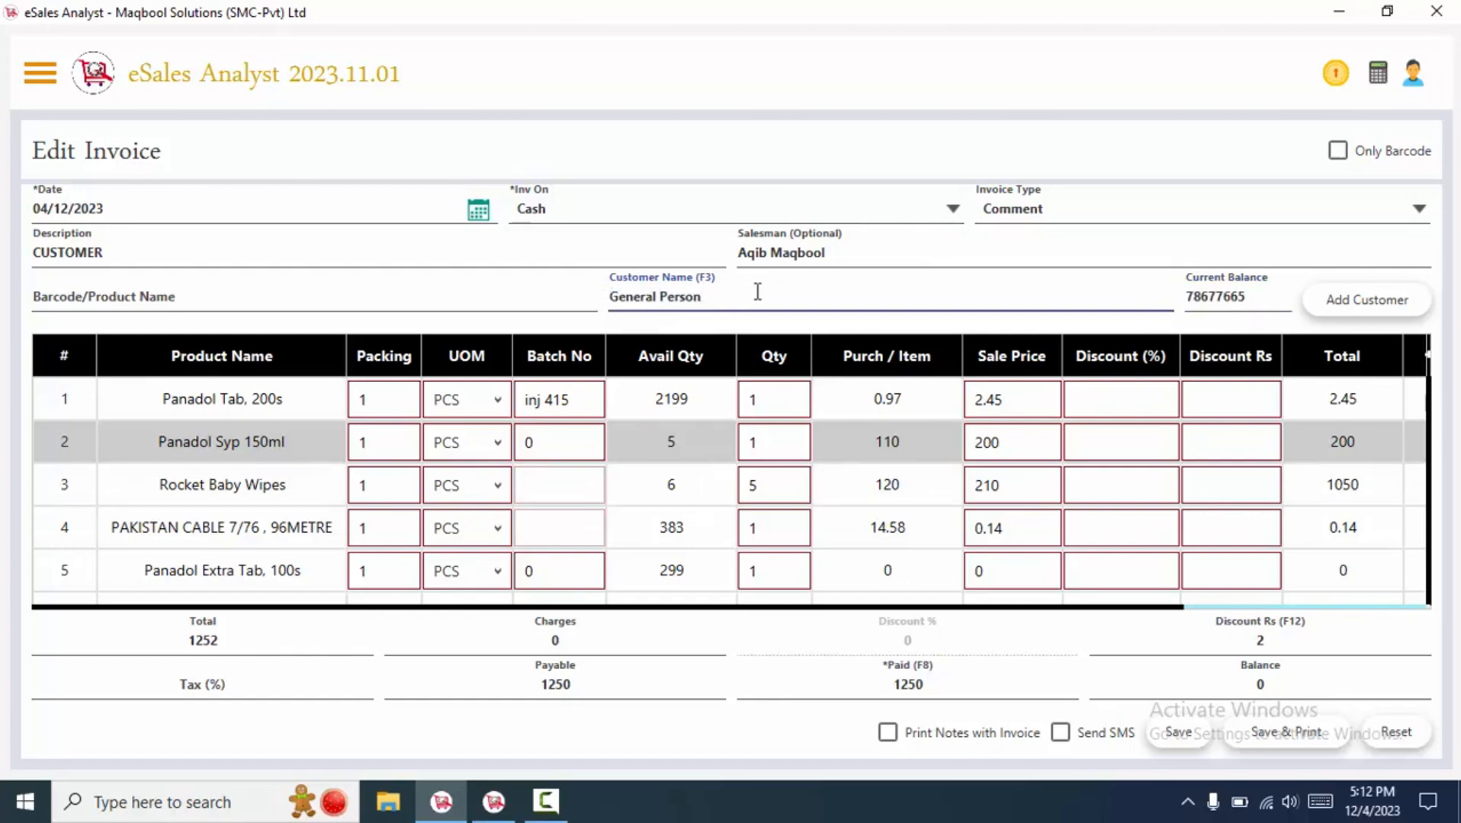
pyautogui.click(1324, 302)
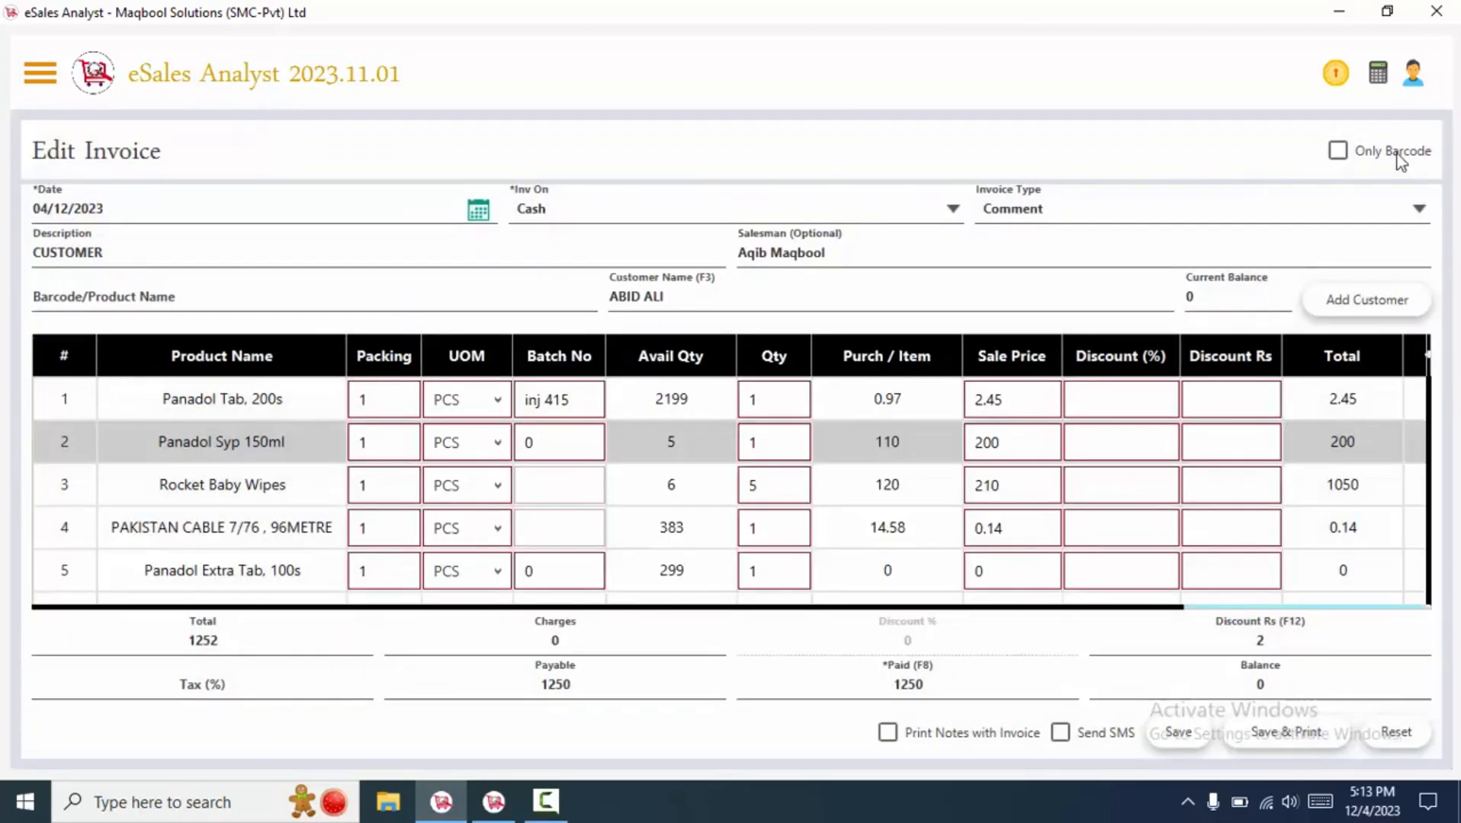
# Restrict product entry on the edited invoice to barcodes only
pyautogui.click(1396, 154)
pyautogui.click(292, 294)
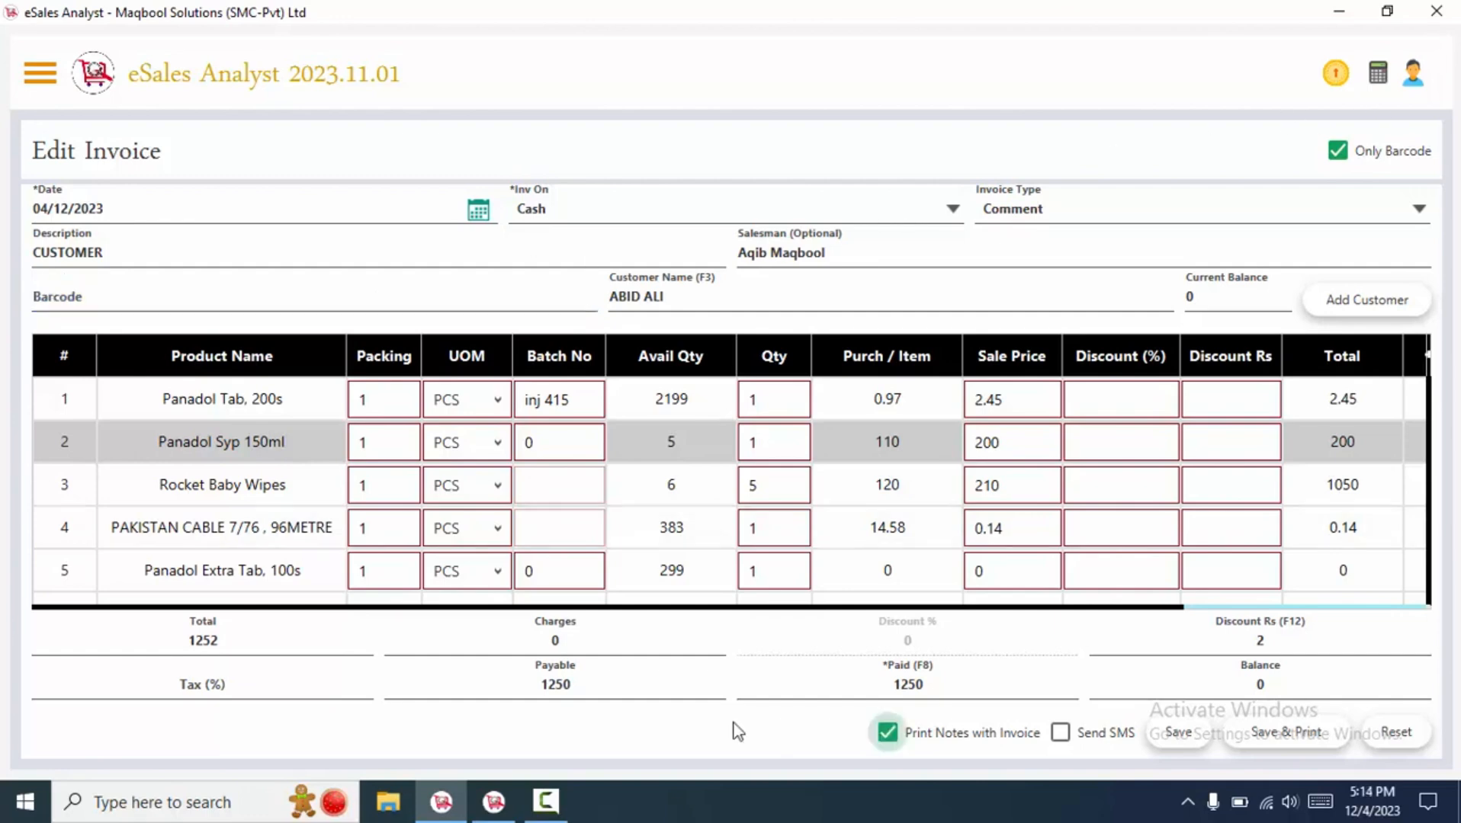
# Look at the invoice note field in the other window's General Settings and turn Print Notes with Invoice on for the edited invoice
pyautogui.click(890, 731)
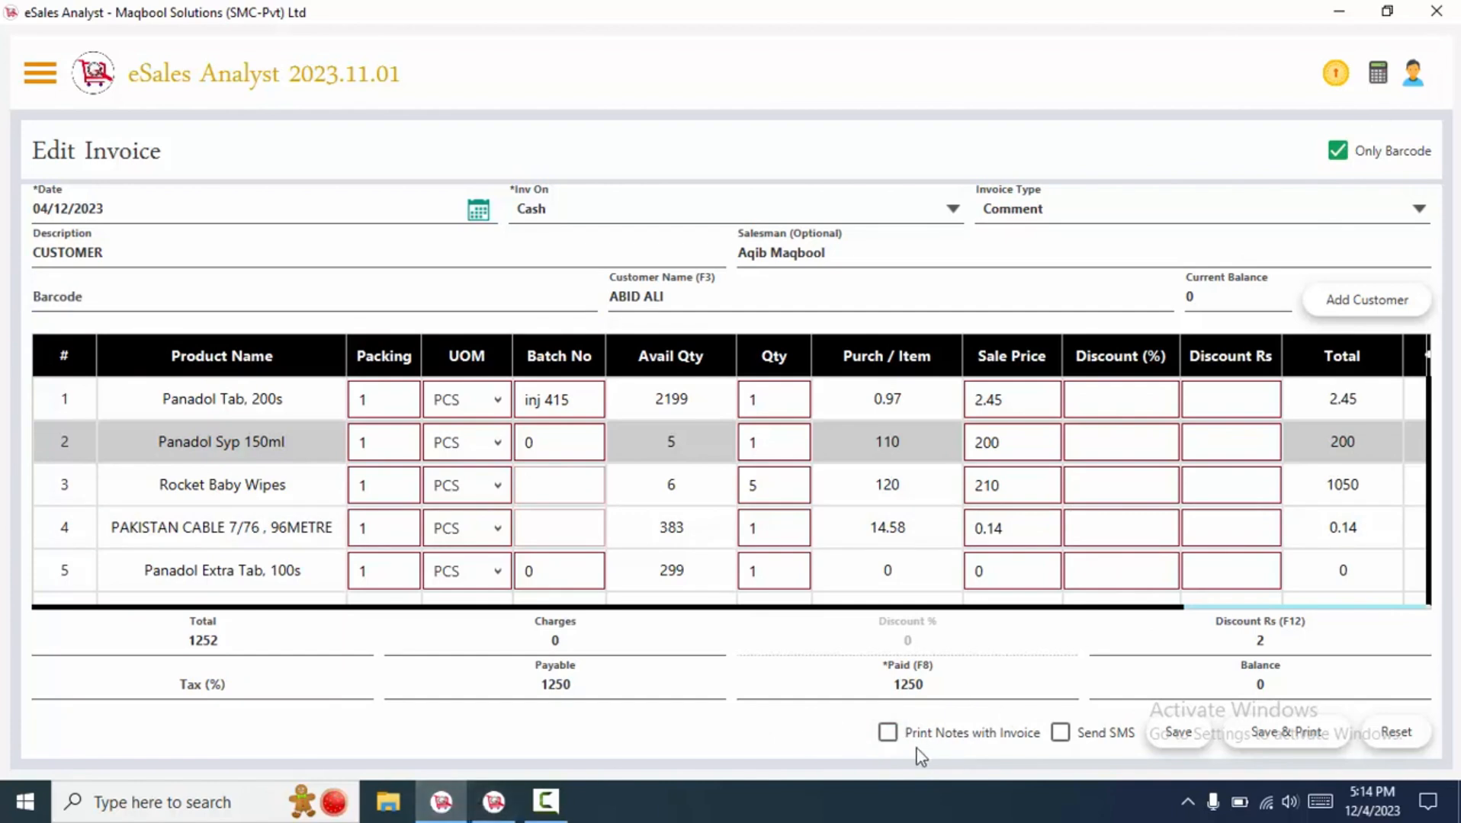
pyautogui.click(494, 802)
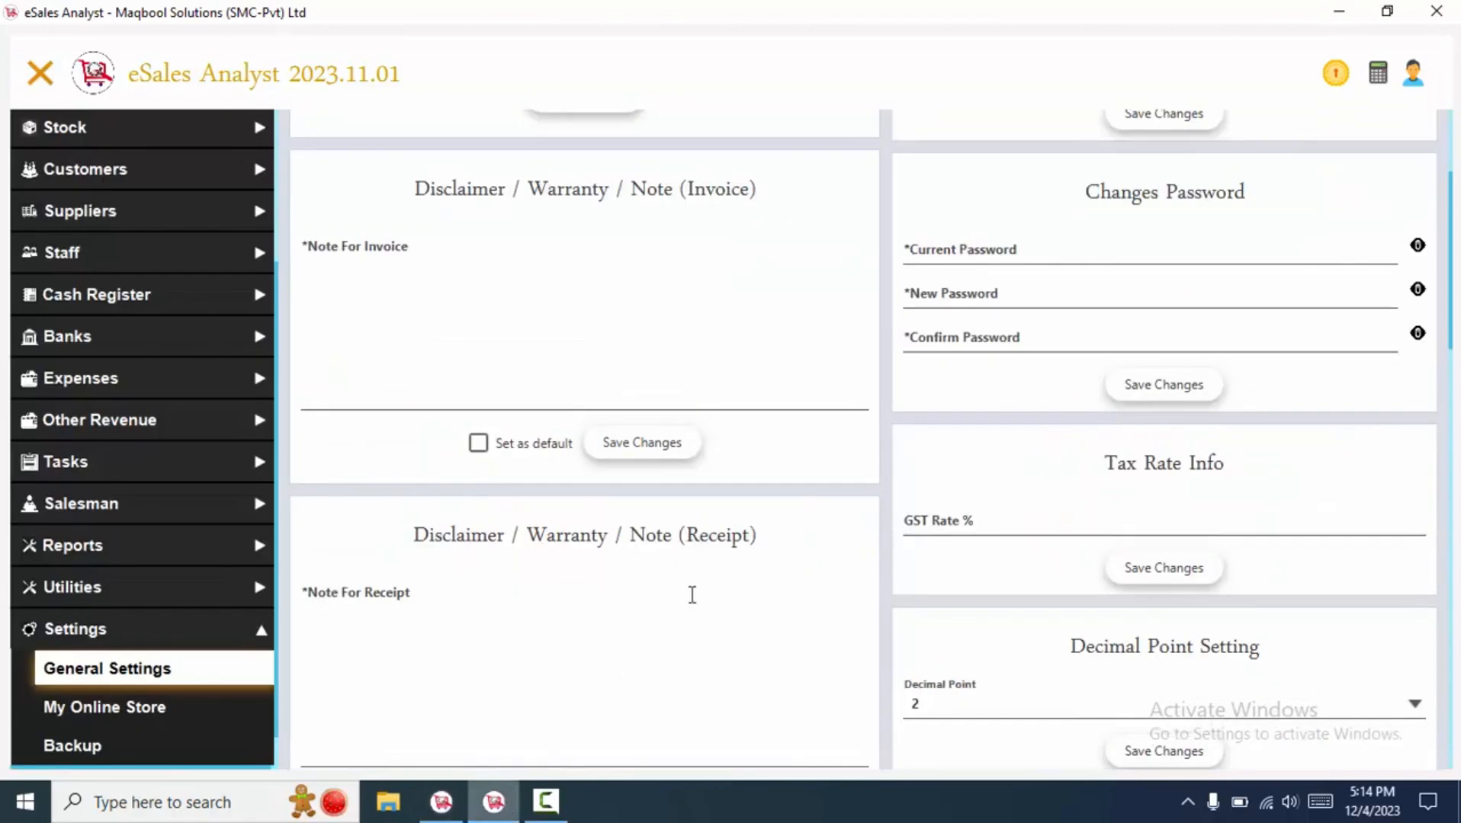
pyautogui.click(466, 267)
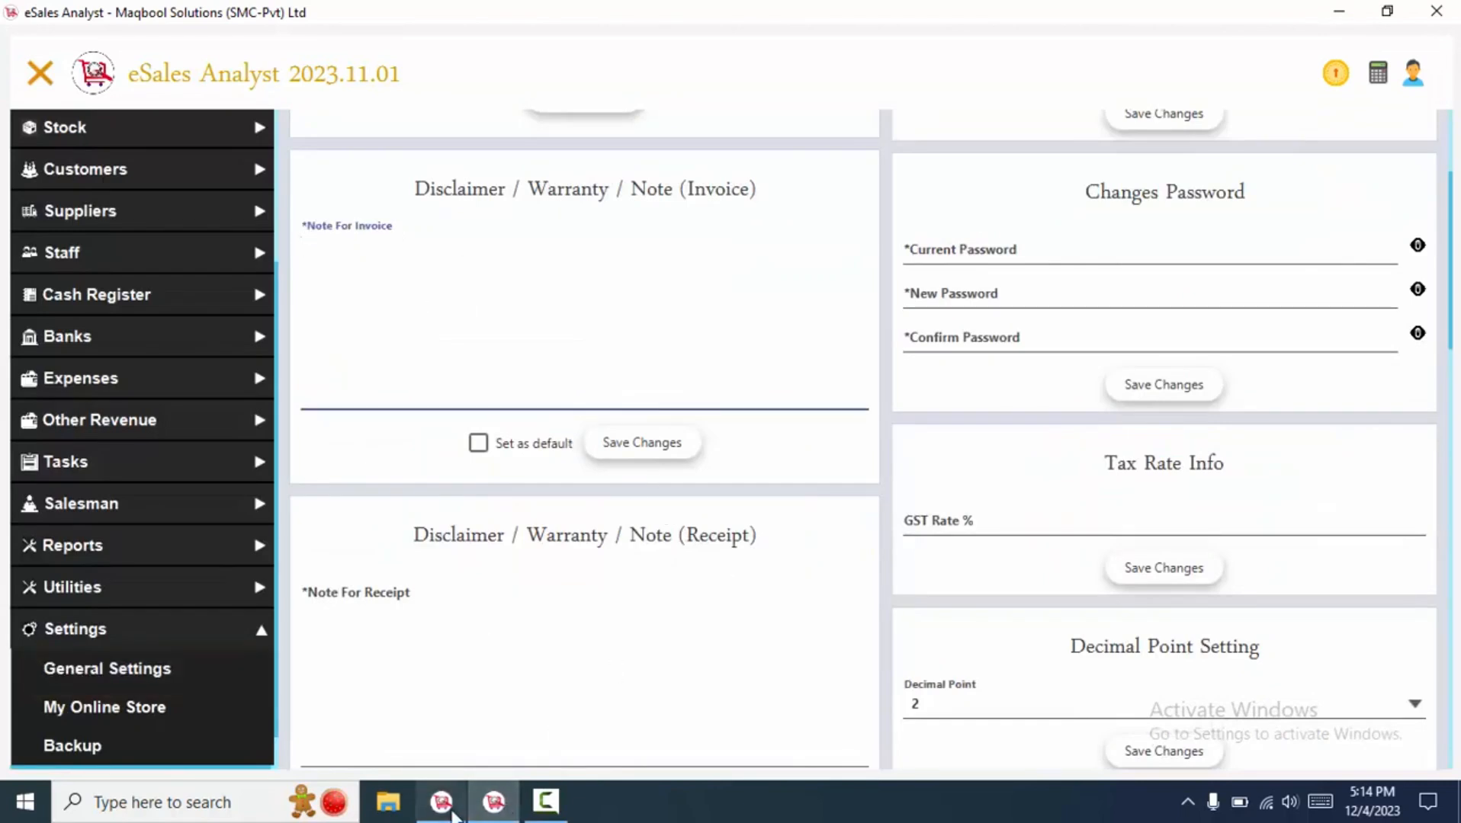
pyautogui.click(442, 802)
pyautogui.click(965, 736)
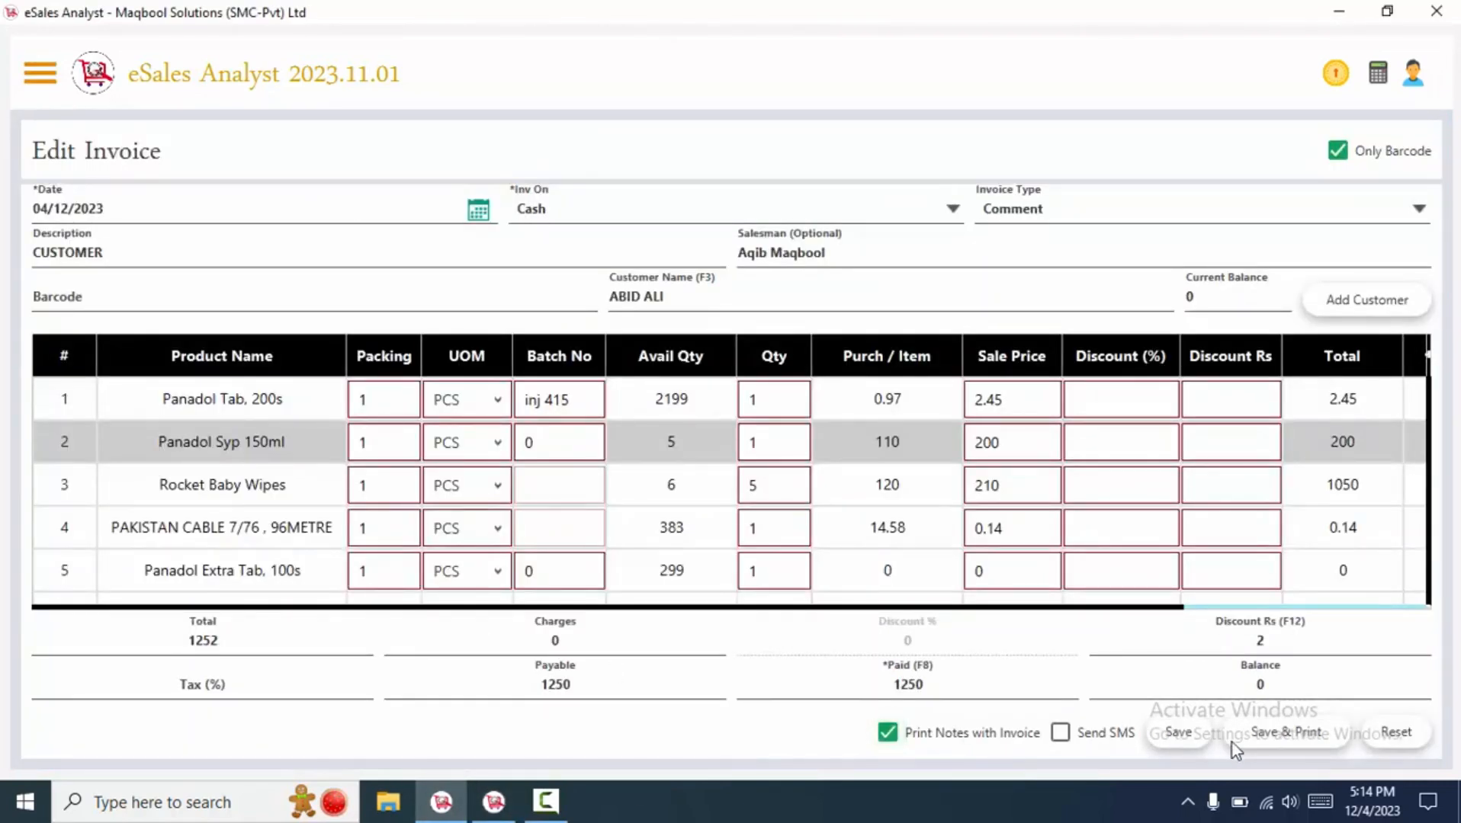
# Switch to the other eSales Analyst window and reset its unsaved Create Invoice form
pyautogui.click(705, 404)
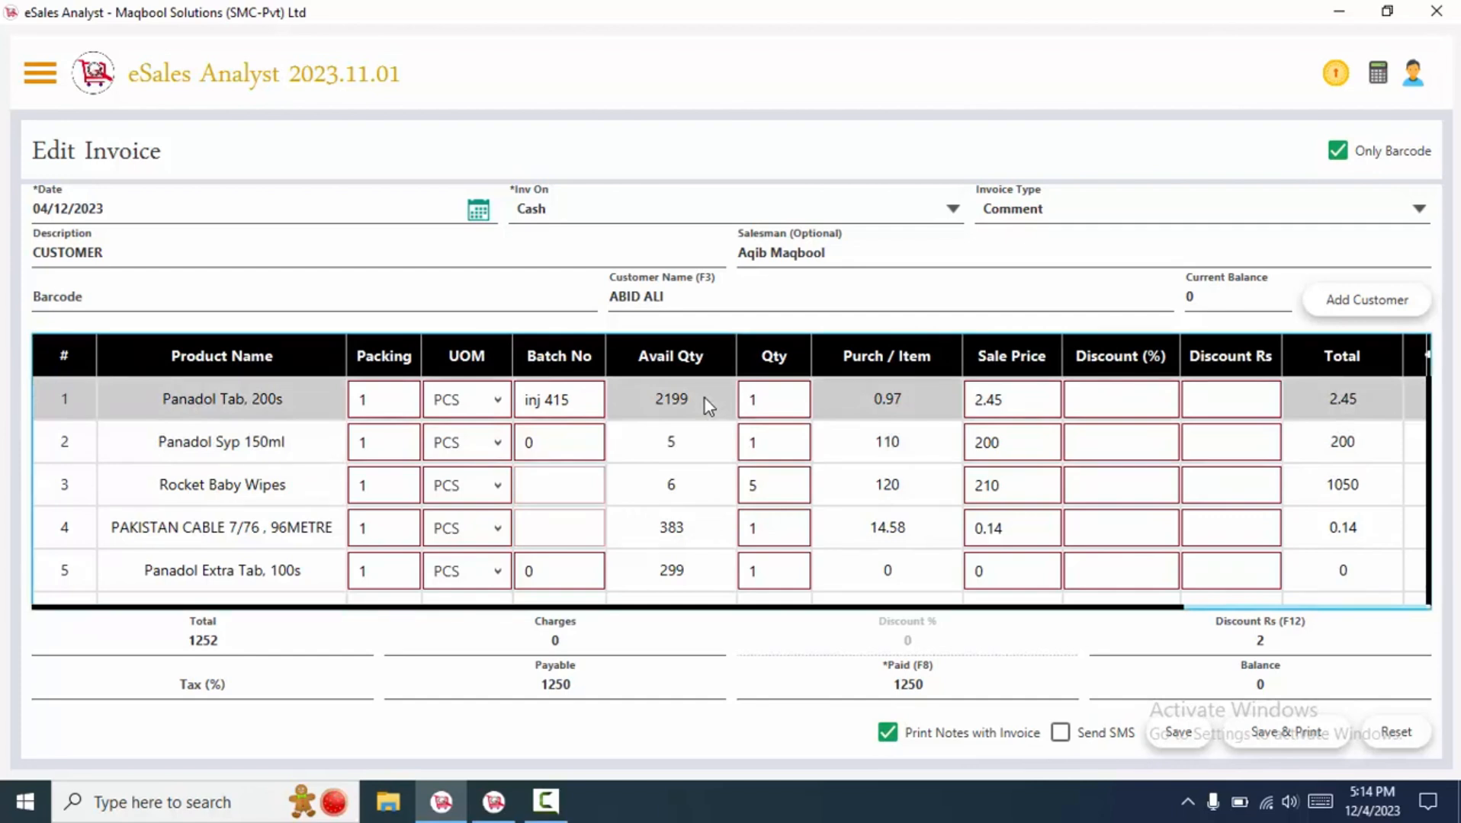
pyautogui.hotkey('alt', 'Tab')
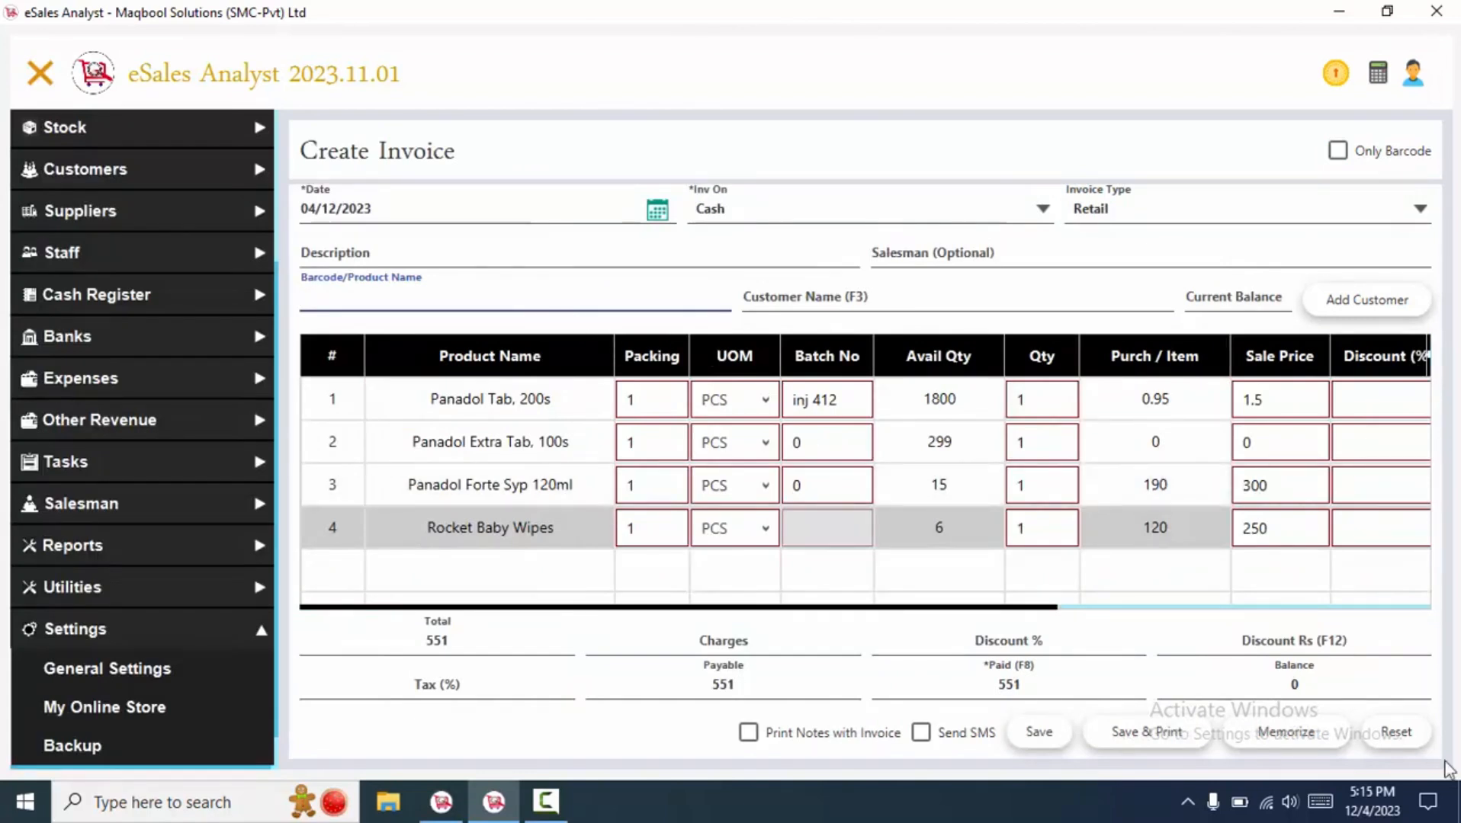
pyautogui.click(1398, 737)
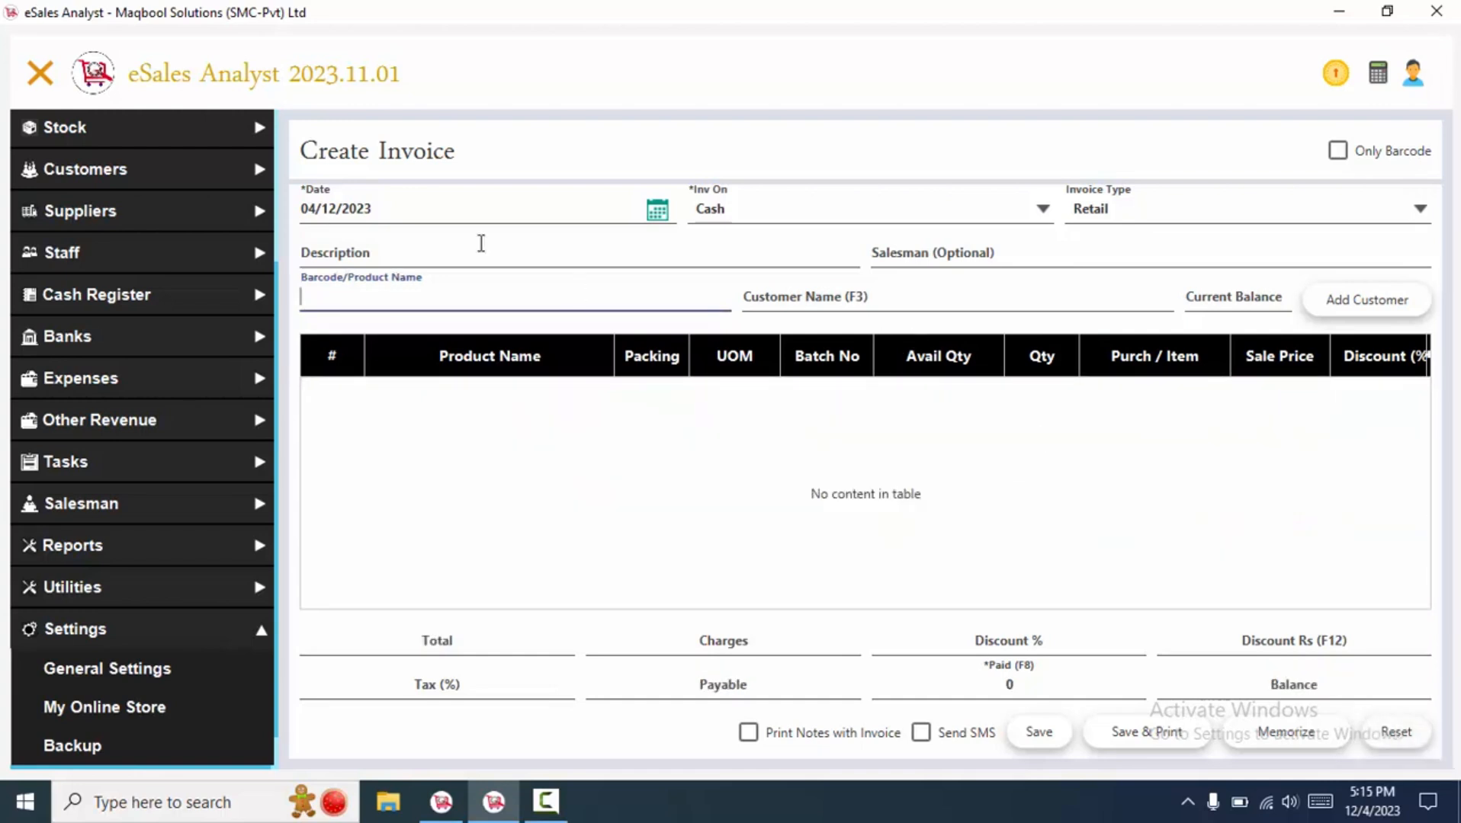
# Look at the column visibility choices of the invoice table without changing any
pyautogui.click(40, 74)
pyautogui.click(40, 76)
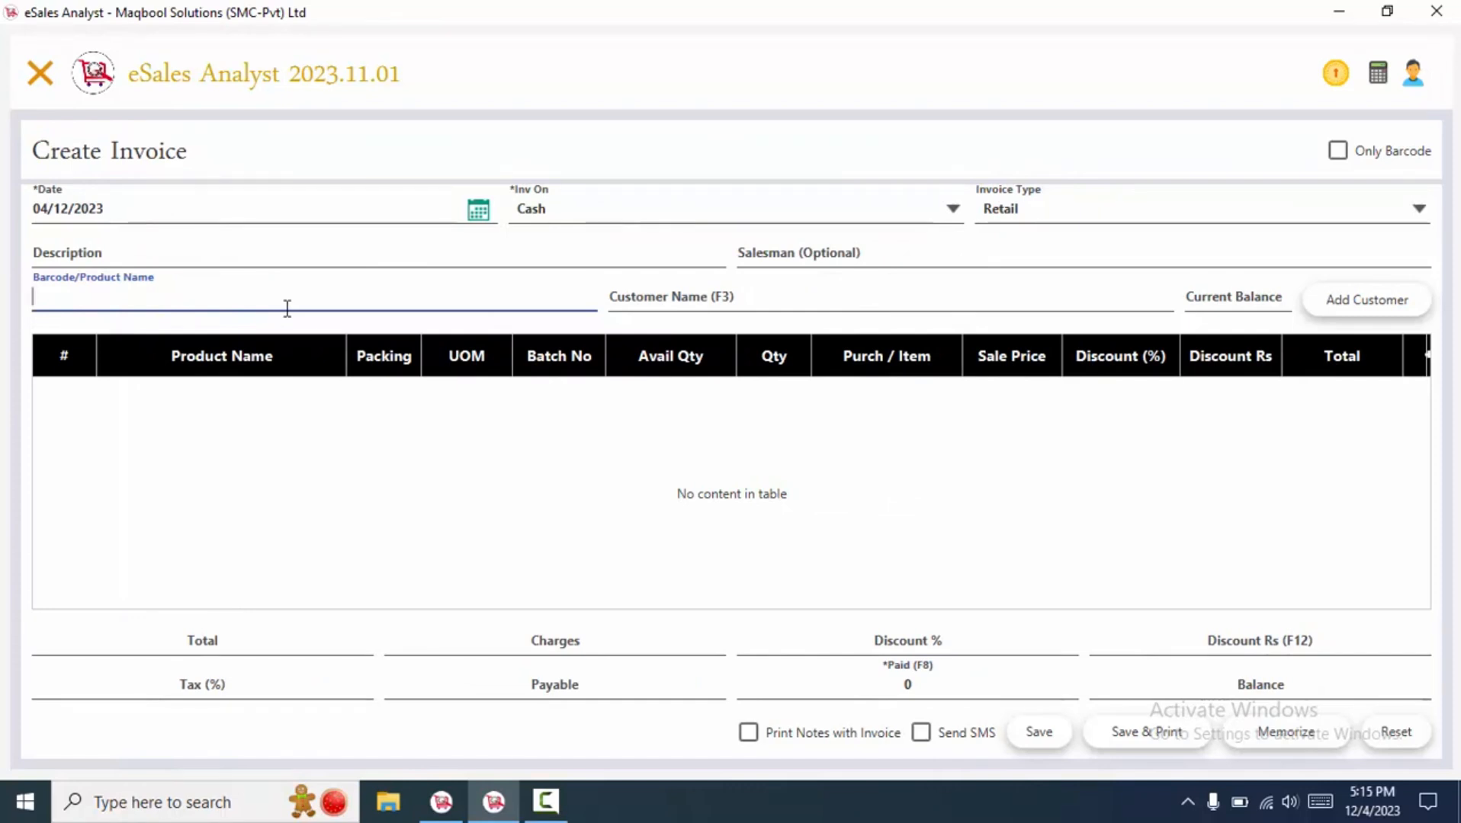
pyautogui.click(1426, 355)
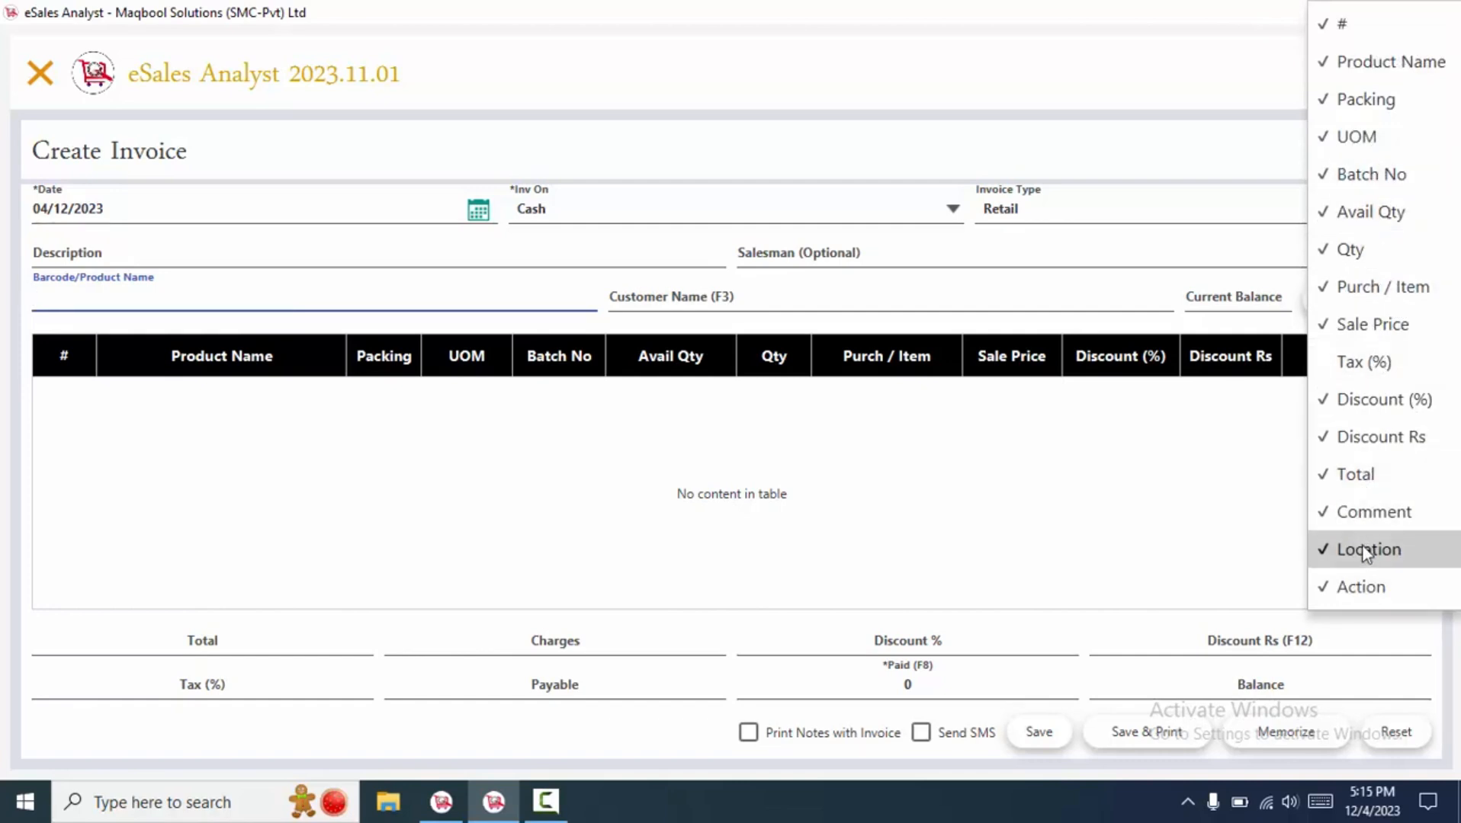
pyautogui.click(1126, 484)
# Add Panadol Tab, 200s to the empty invoice and go to the invoice's tax percentage field
pyautogui.click(531, 296)
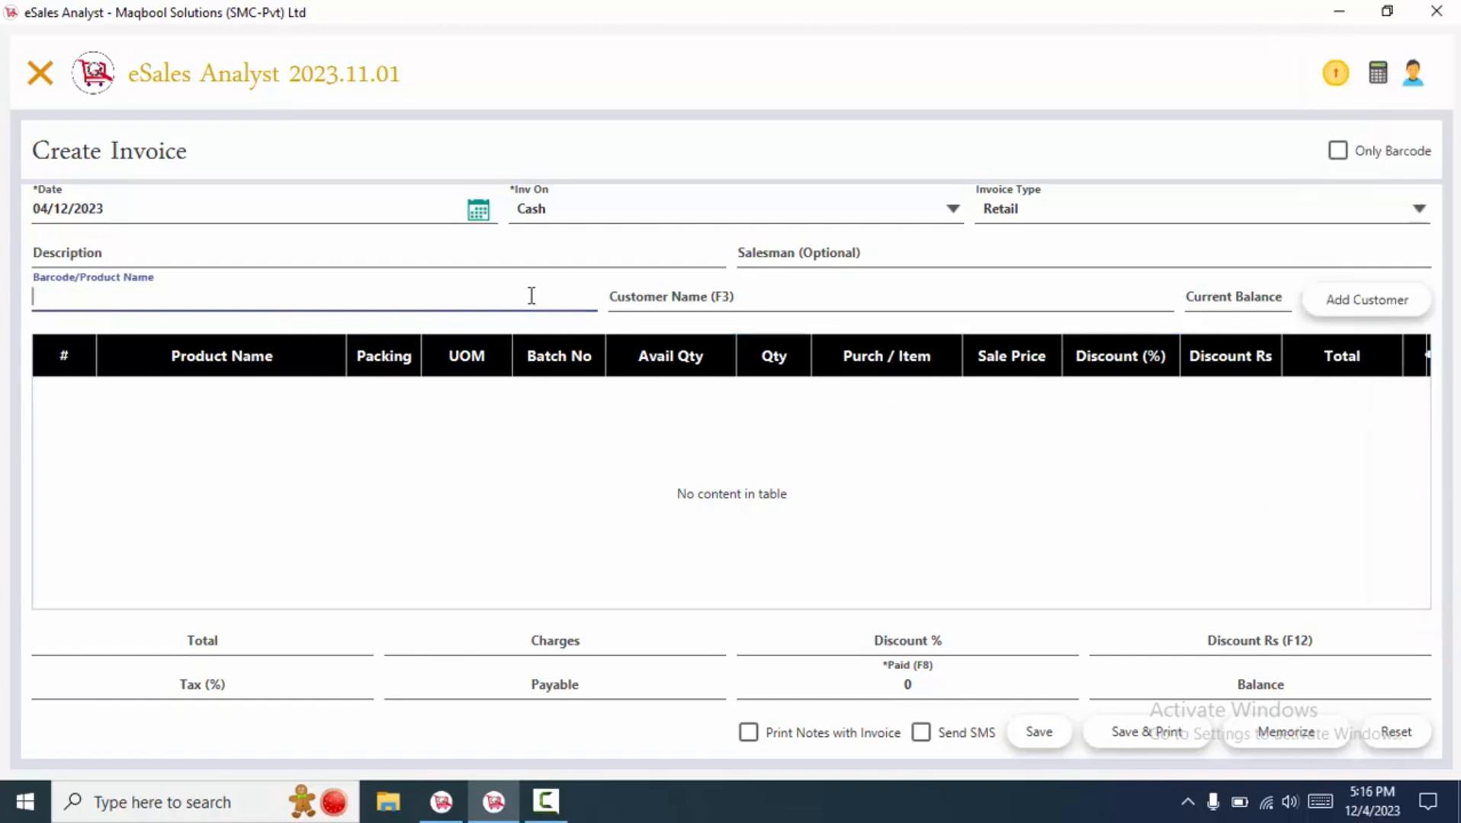
pyautogui.press('Return')
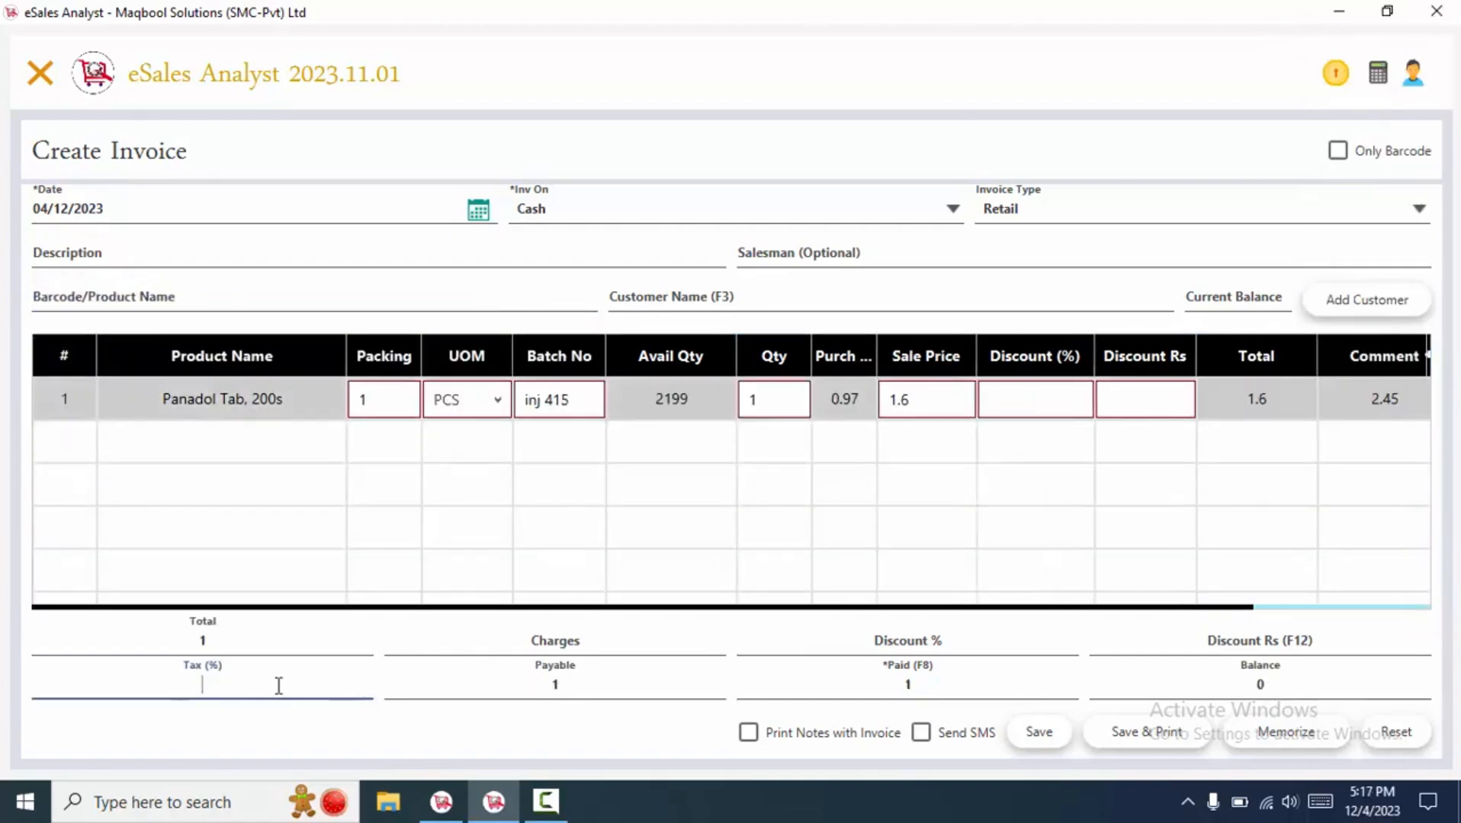
pyautogui.click(299, 486)
pyautogui.click(272, 690)
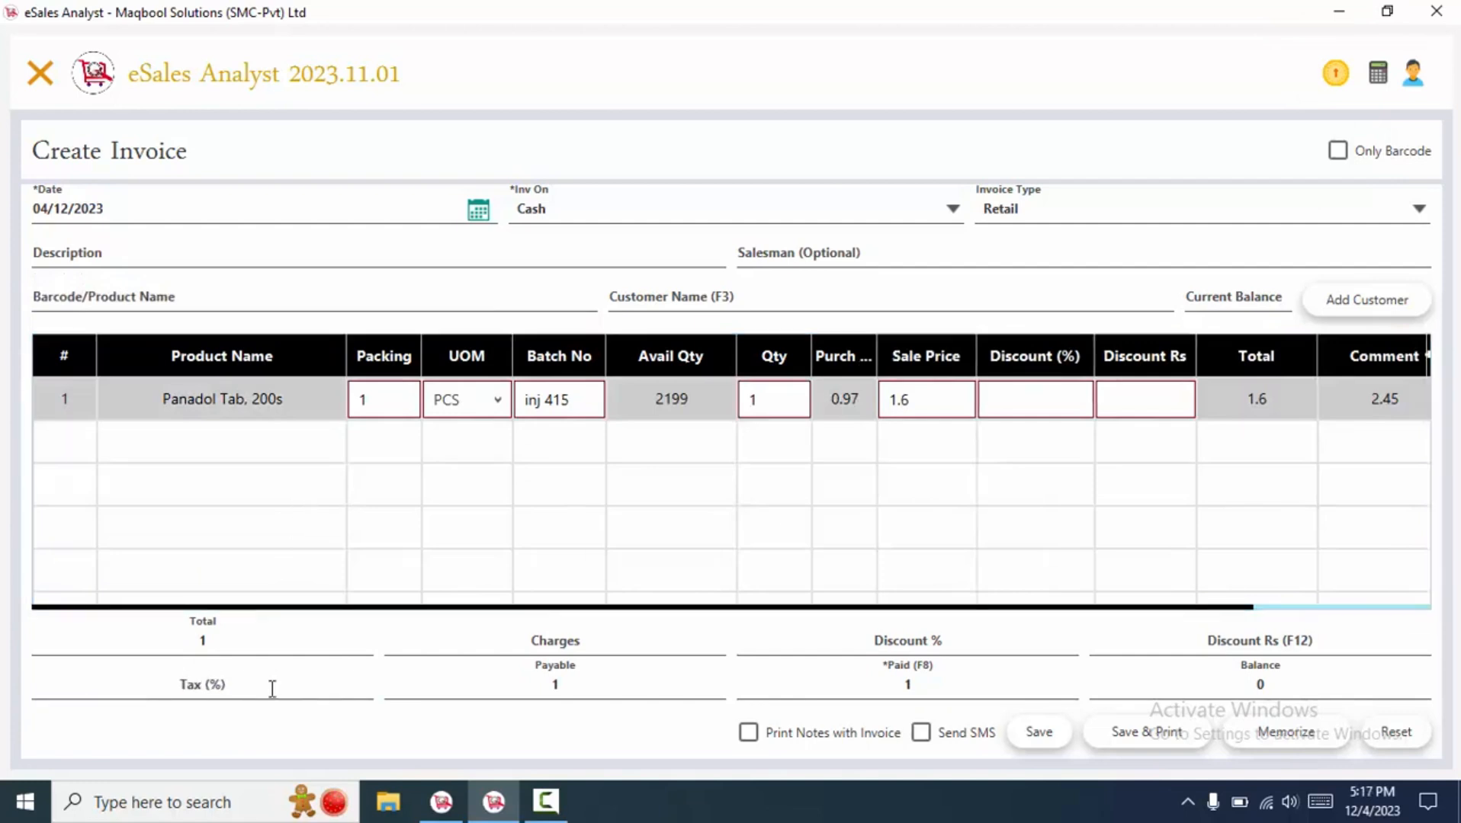